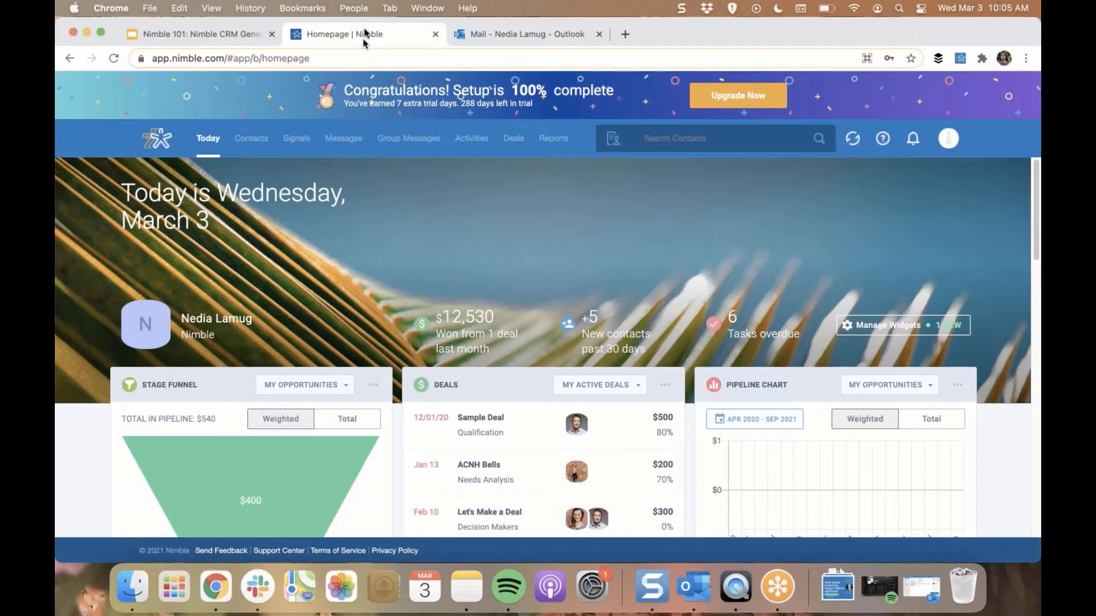
Open the Networks & Imports settings and review the Office 365 connection options for email, contacts and calendar
{"action": "left_click", "coordinate": [952, 144]}
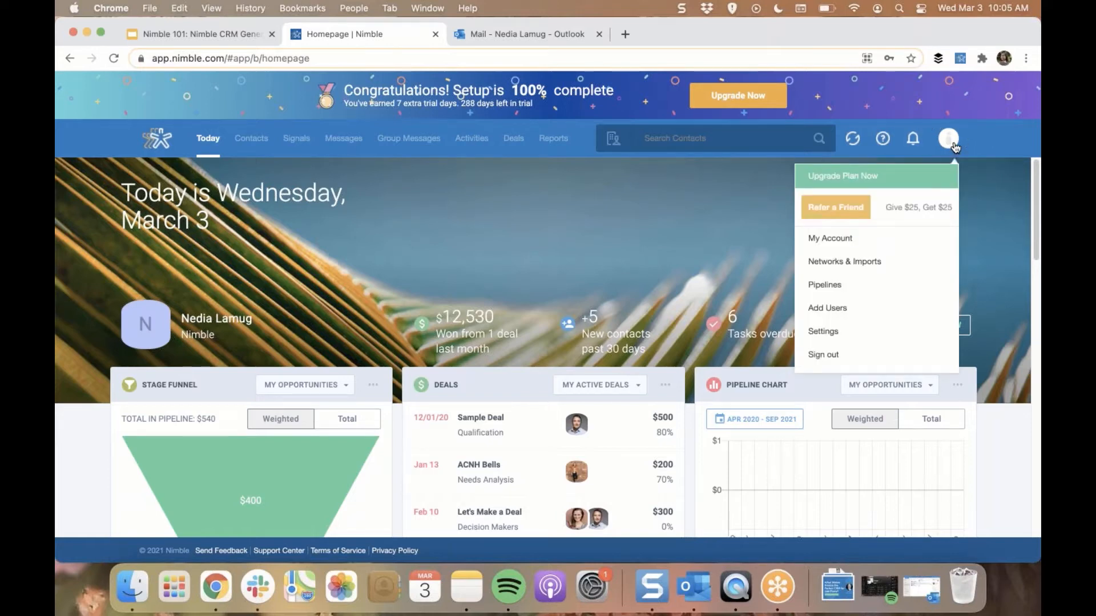
{"action": "left_click", "coordinate": [880, 263]}
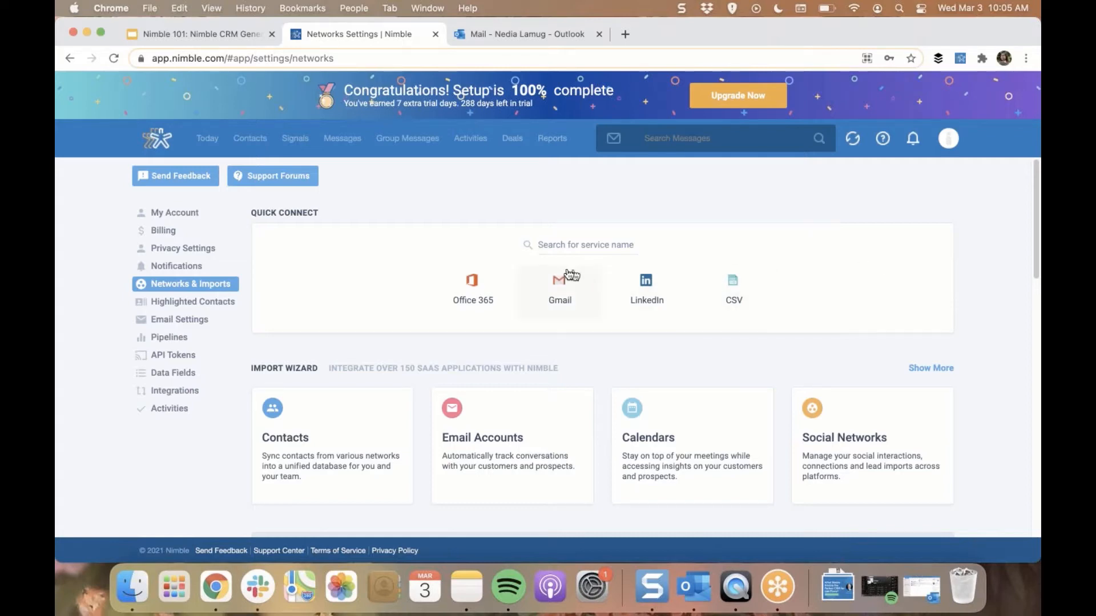
{"action": "left_click", "coordinate": [491, 307]}
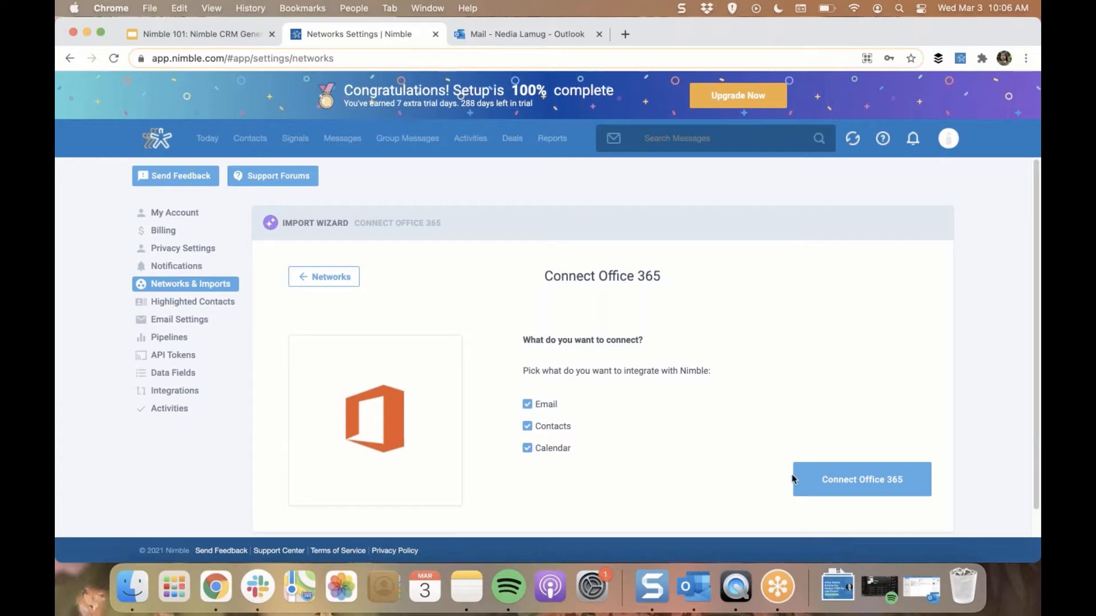
{"action": "left_click", "coordinate": [866, 486]}
{"action": "left_click", "coordinate": [335, 281]}
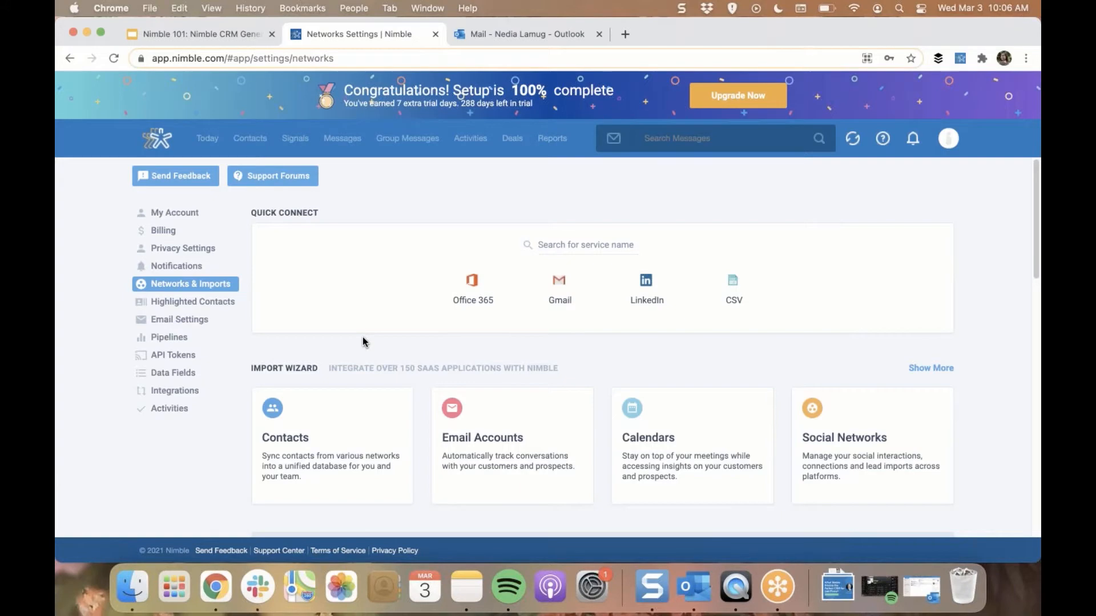
Examine the connected accounts list, from Office 365 and email through calendars to social networks
{"action": "scroll", "coordinate": [362, 336], "scroll_direction": "down", "scroll_amount": 10}
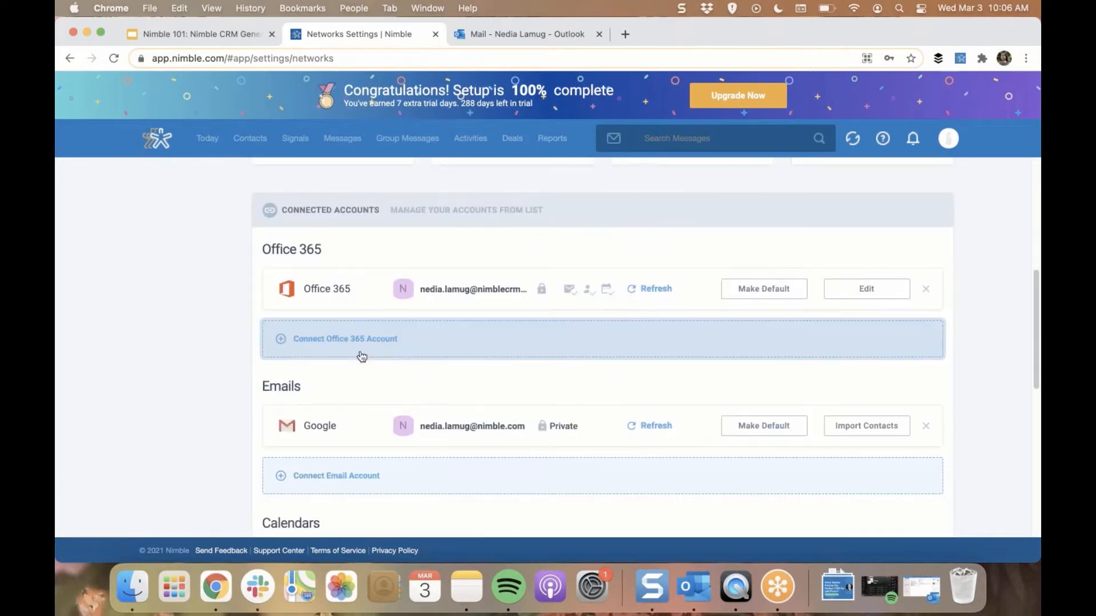
{"action": "scroll", "coordinate": [362, 356], "scroll_direction": "down", "scroll_amount": 4}
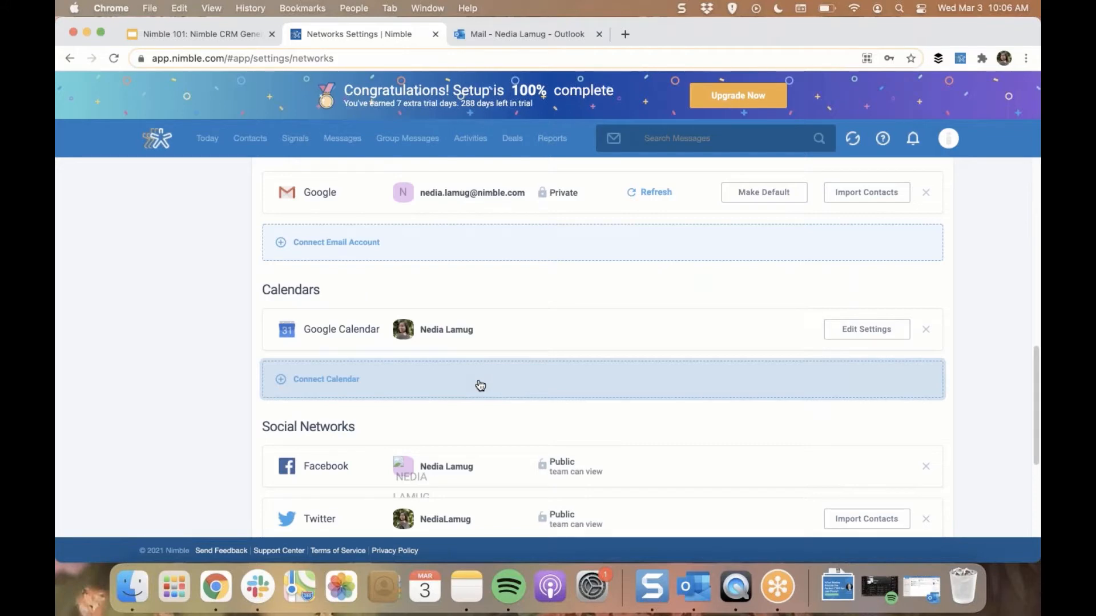
{"action": "scroll", "coordinate": [480, 385], "scroll_direction": "up", "scroll_amount": 8}
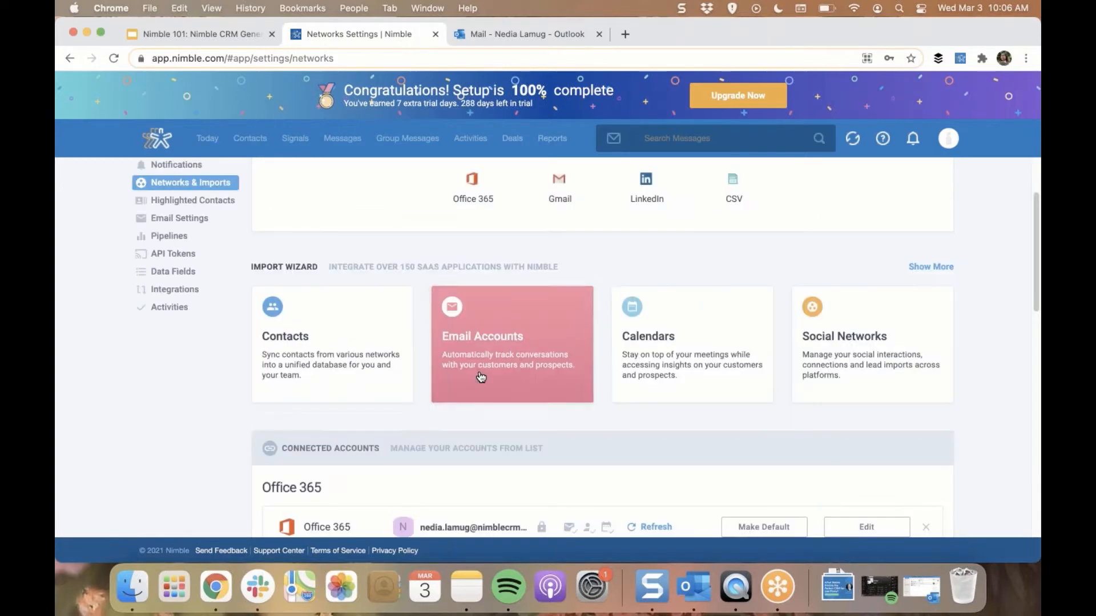
View the IMAP connection form among the import wizard's email accounts and return to the networks overview
{"action": "left_click", "coordinate": [539, 378]}
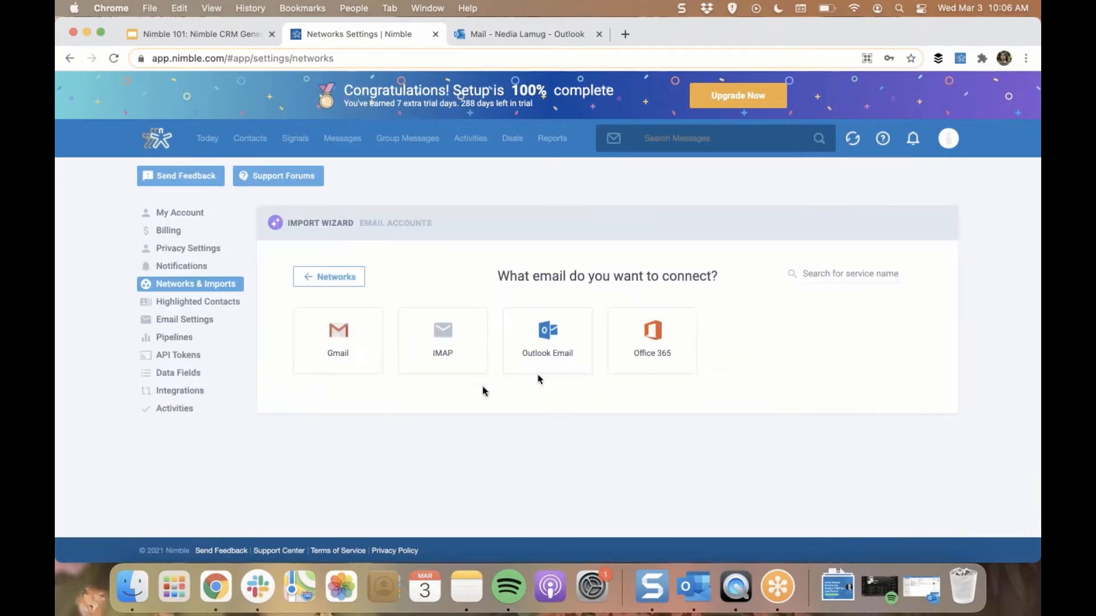
{"action": "left_click", "coordinate": [431, 370]}
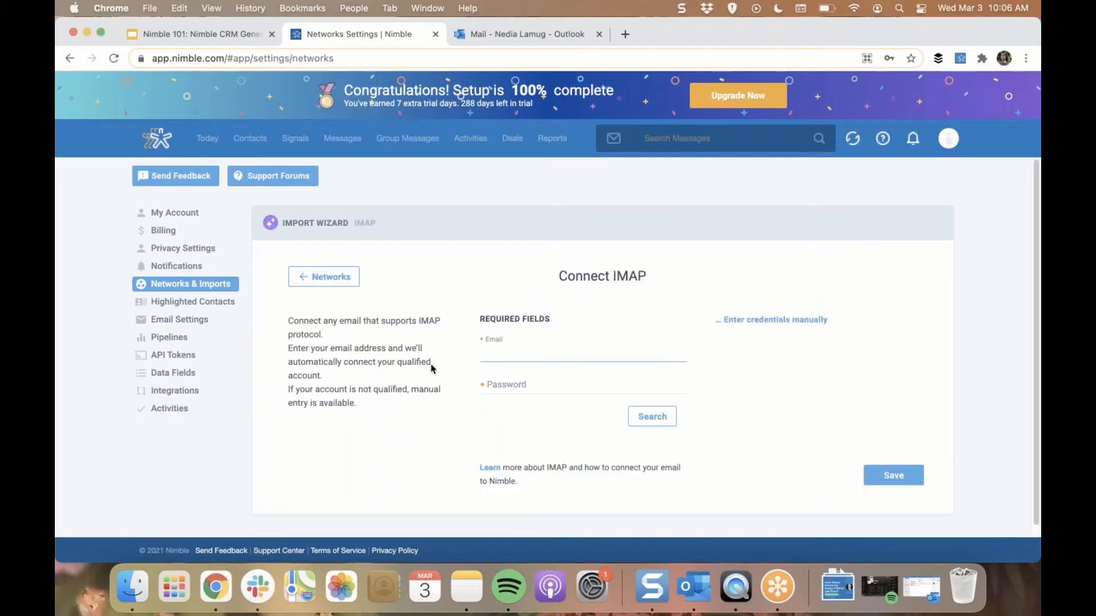
{"action": "left_click", "coordinate": [336, 282]}
Check the options for connecting further social networks and contact sources below the connected accounts
{"action": "scroll", "coordinate": [344, 302], "scroll_direction": "down", "scroll_amount": 5}
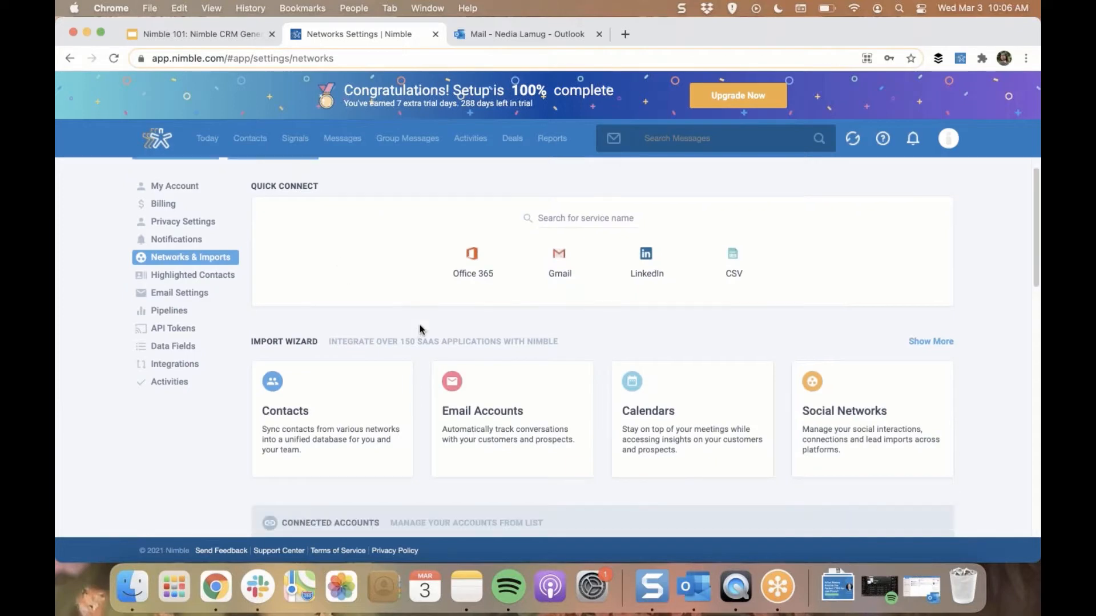
{"action": "scroll", "coordinate": [427, 332], "scroll_direction": "down", "scroll_amount": 9}
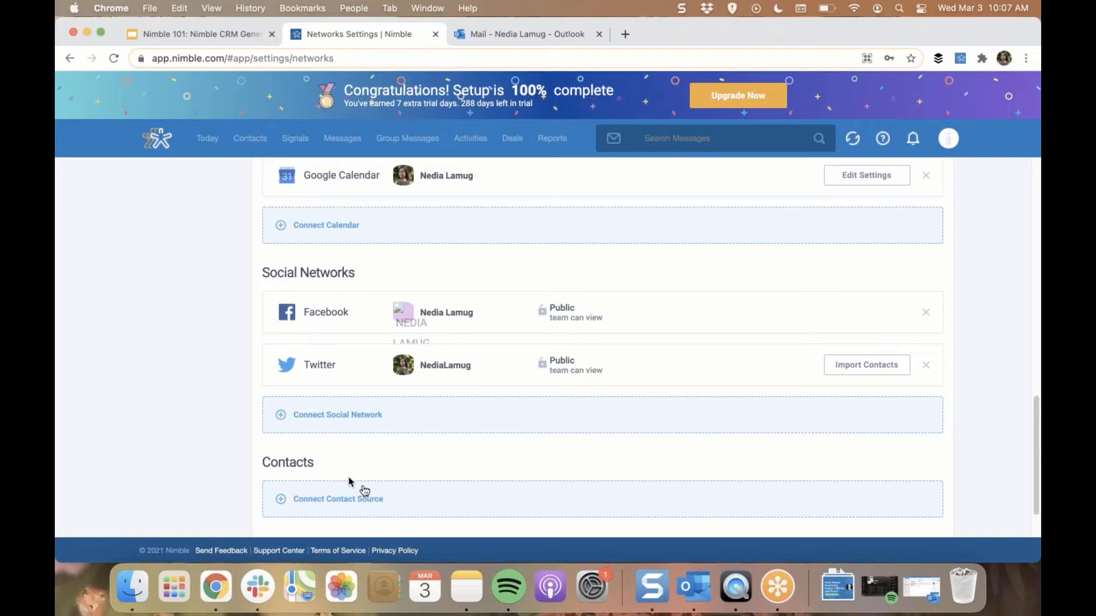
{"action": "left_click", "coordinate": [371, 489]}
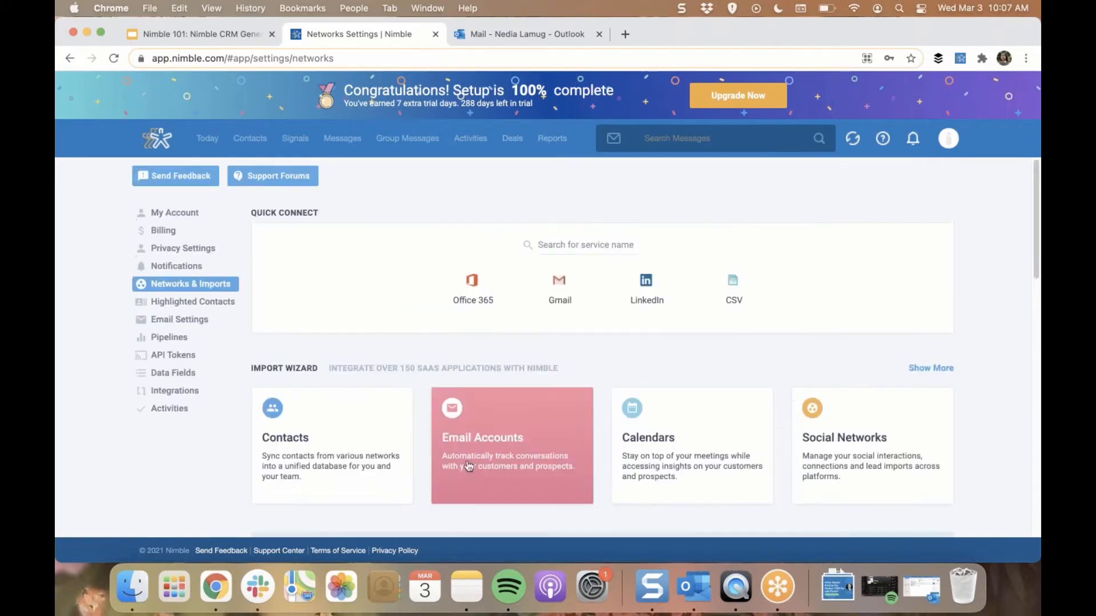
Review the LinkedIn CSV and general CSV import pages, and expand the import wizard's full list of services
{"action": "left_click", "coordinate": [640, 304]}
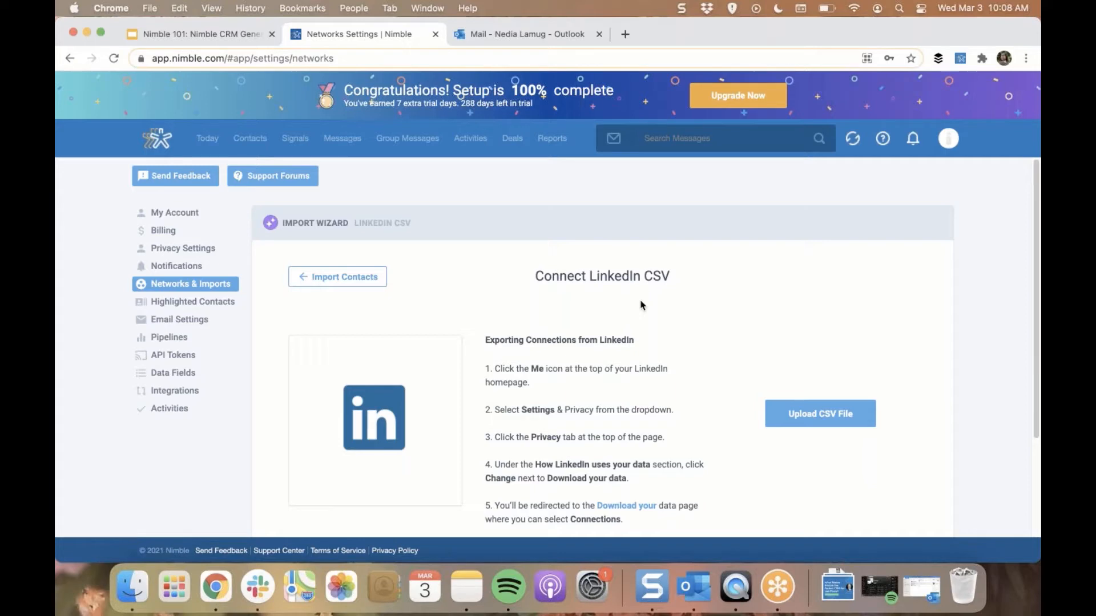
{"action": "left_click", "coordinate": [306, 277]}
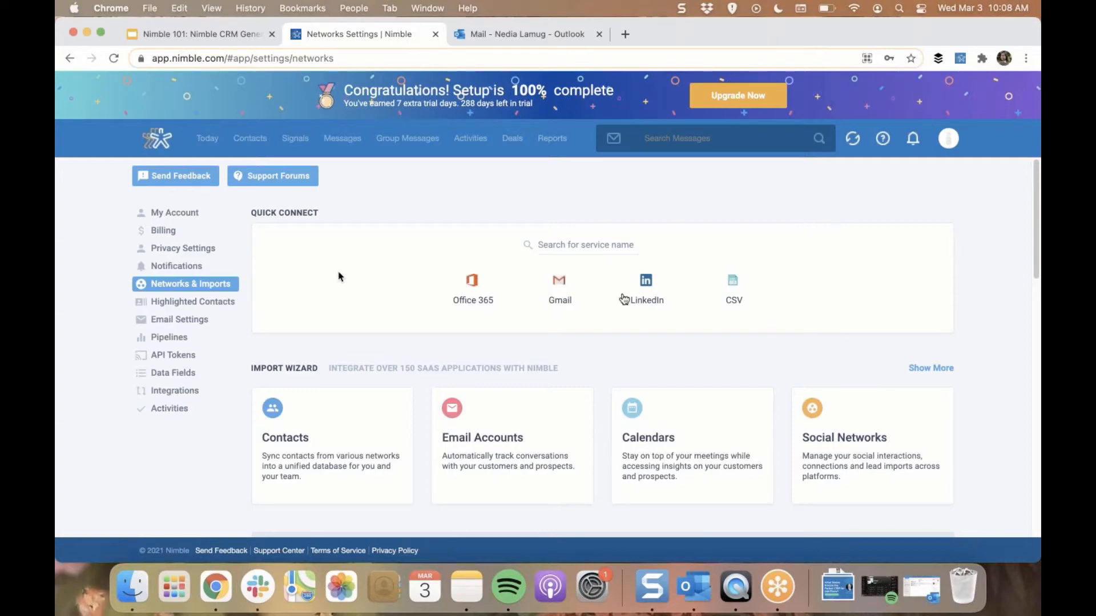
{"action": "left_click", "coordinate": [752, 310]}
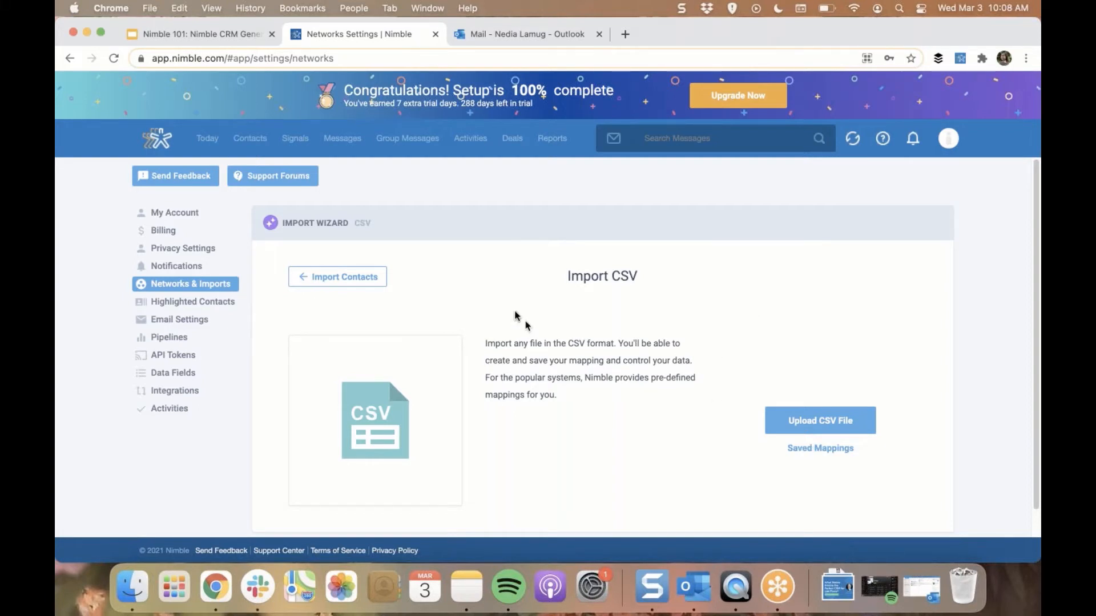
{"action": "left_click", "coordinate": [309, 279]}
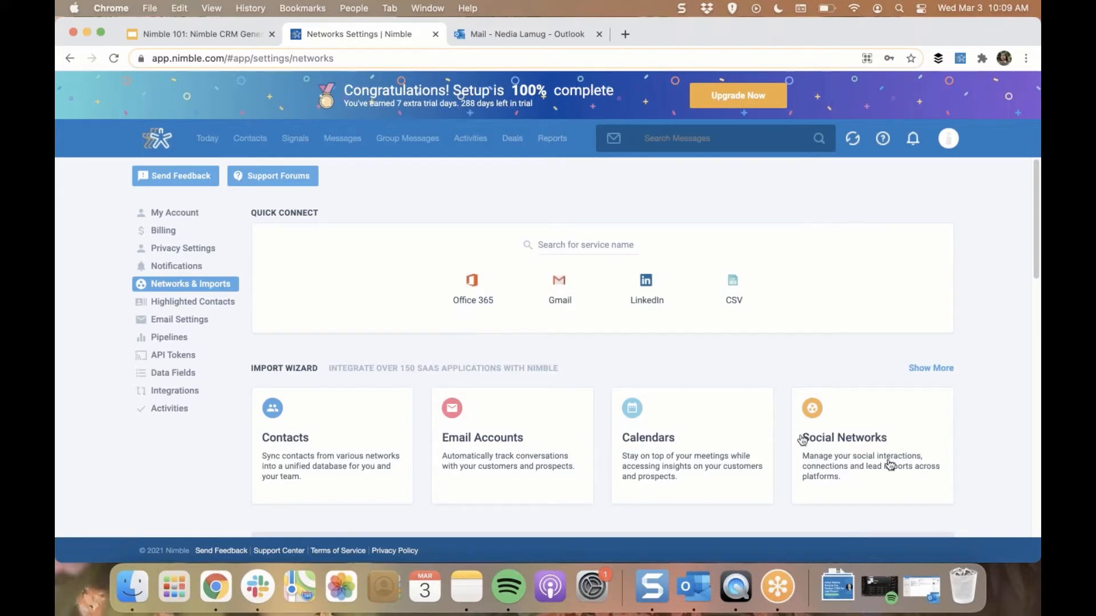
{"action": "left_click", "coordinate": [932, 368]}
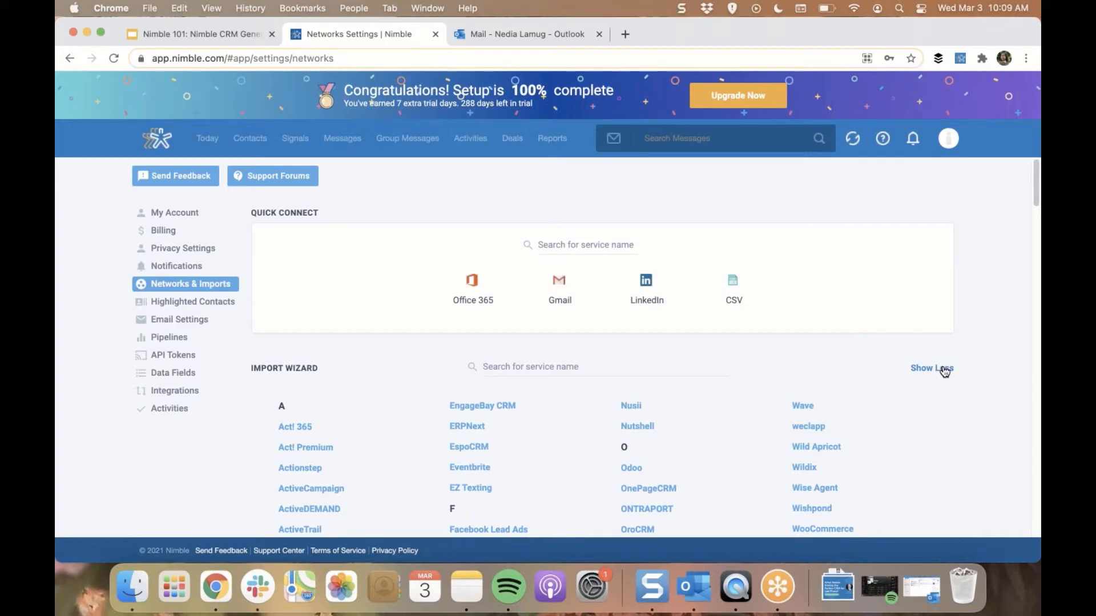
Return to the Today dashboard and view the Deals widget's move, hide and duplicate options
{"action": "left_click", "coordinate": [150, 146]}
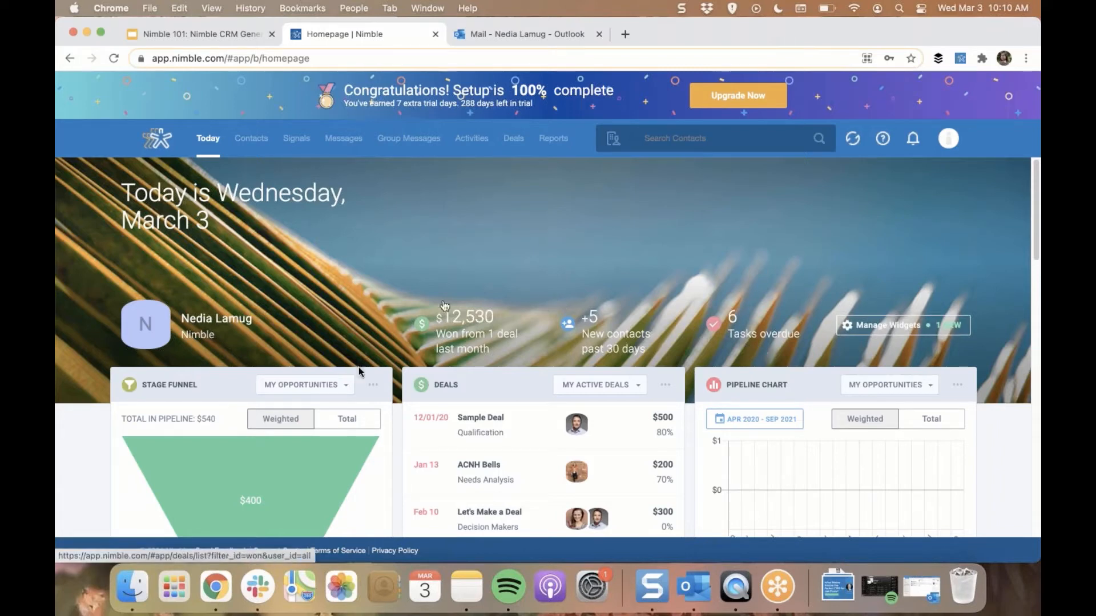
{"action": "left_click", "coordinate": [664, 385]}
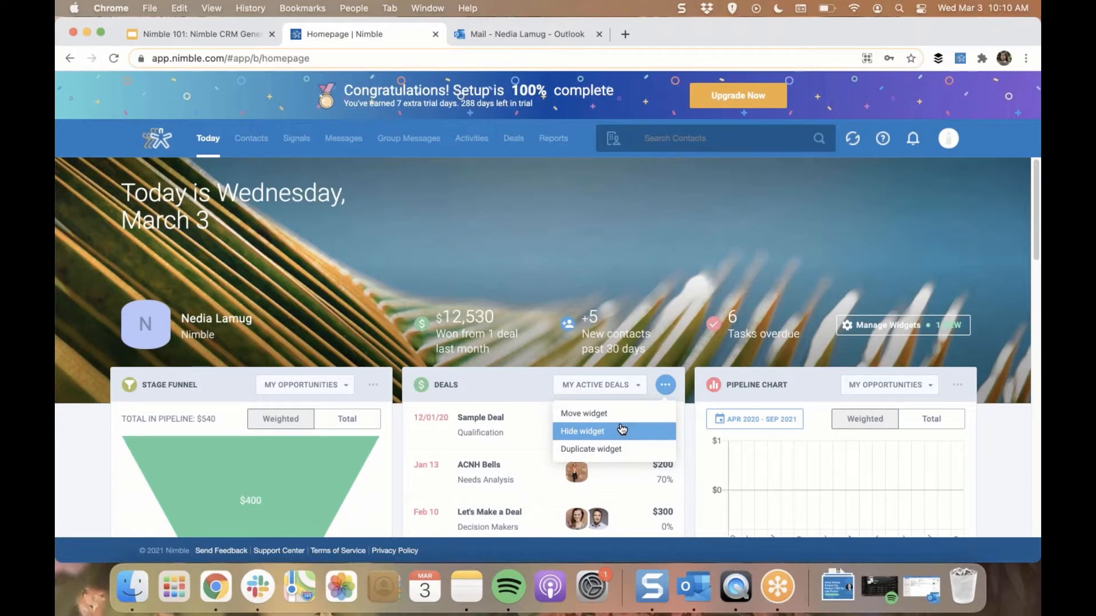
{"action": "scroll", "coordinate": [684, 333], "scroll_direction": "down", "scroll_amount": 3}
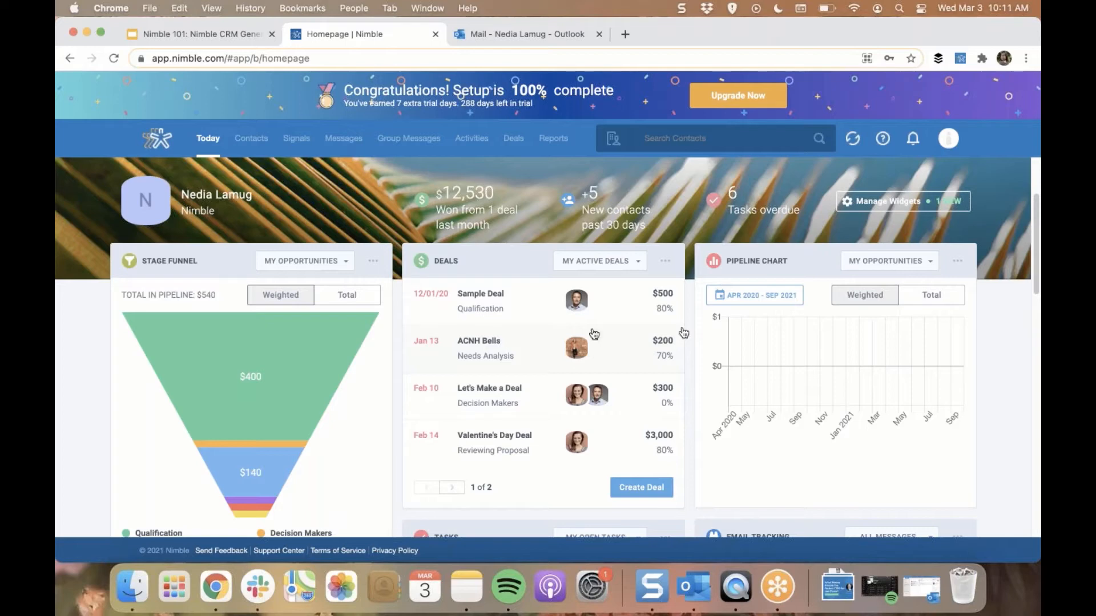
Switch the Pipeline Chart widget on the dashboard to show Total values
{"action": "scroll", "coordinate": [371, 412], "scroll_direction": "down", "scroll_amount": 1}
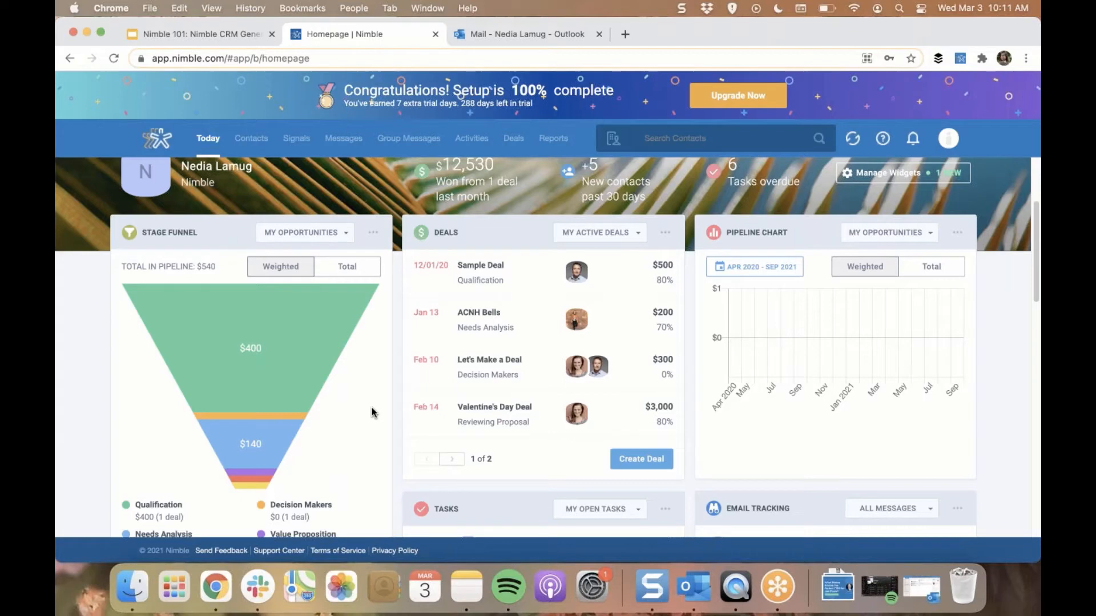
{"action": "left_click", "coordinate": [929, 271]}
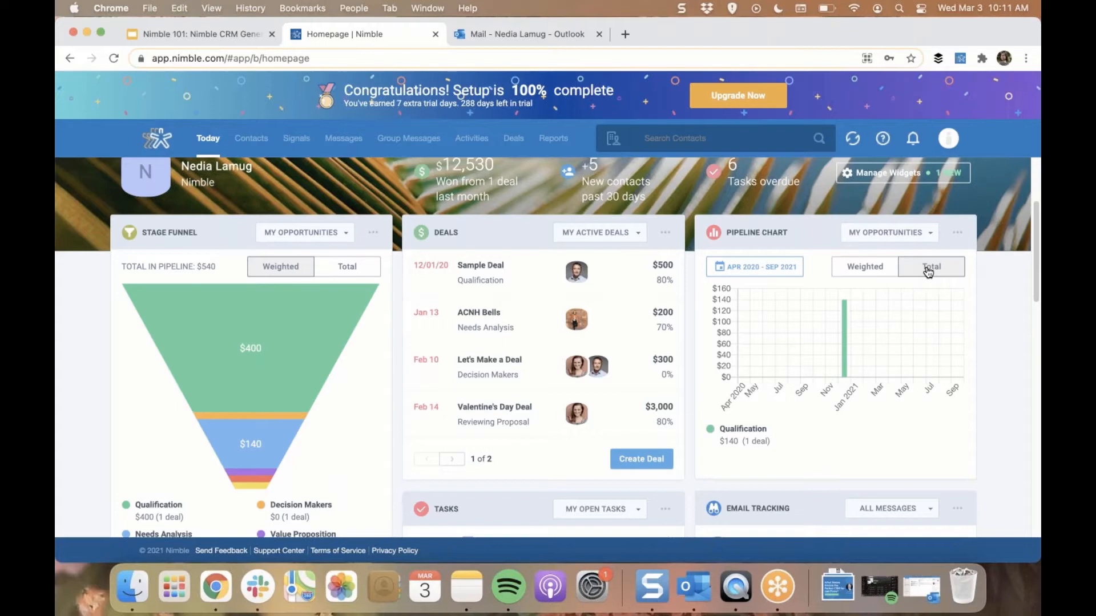
Review the Tasks widget's filter choices for personal and team tasks without changing the filter
{"action": "scroll", "coordinate": [592, 346], "scroll_direction": "down", "scroll_amount": 3}
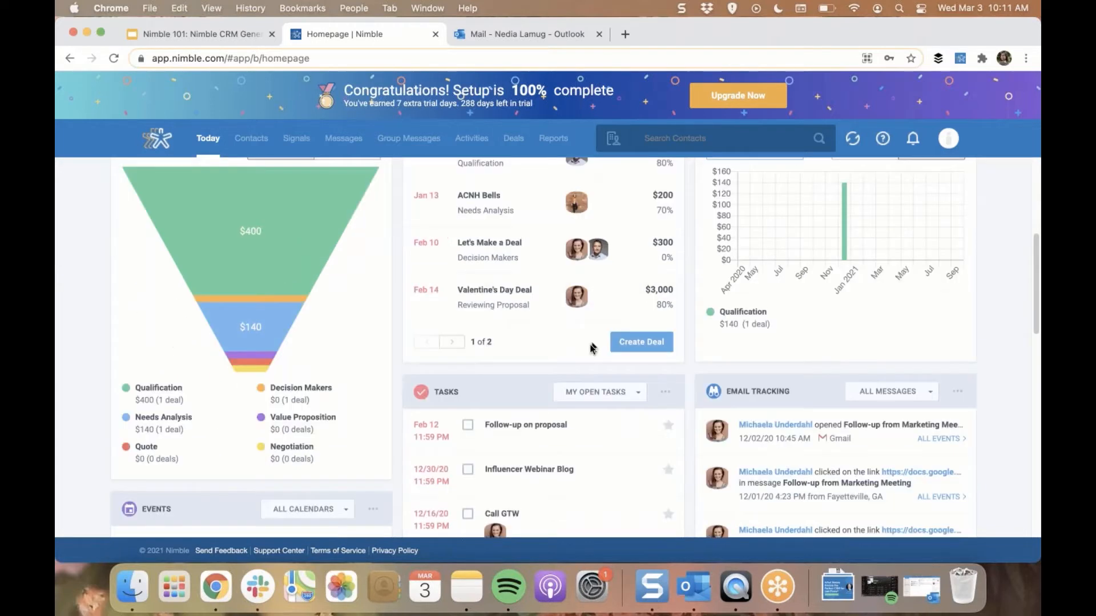
{"action": "scroll", "coordinate": [592, 346], "scroll_direction": "down", "scroll_amount": 3}
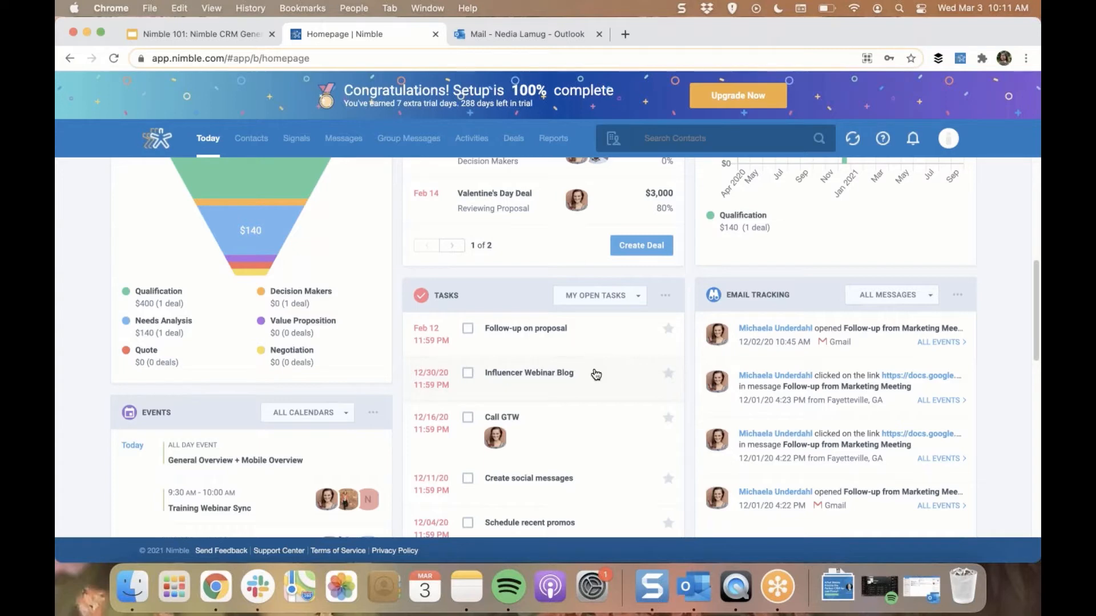
{"action": "left_click", "coordinate": [608, 305]}
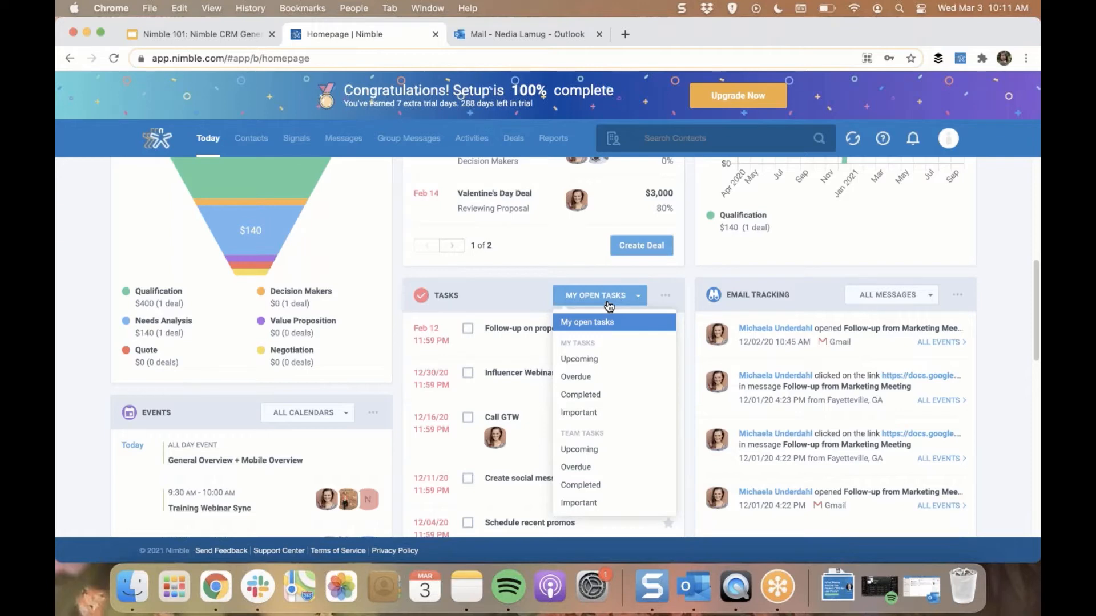
{"action": "left_click", "coordinate": [445, 351]}
Examine the Events widget's calendar filter and the Signals and Highlighted Contacts widgets on the dashboard
{"action": "scroll", "coordinate": [440, 354], "scroll_direction": "down", "scroll_amount": 5}
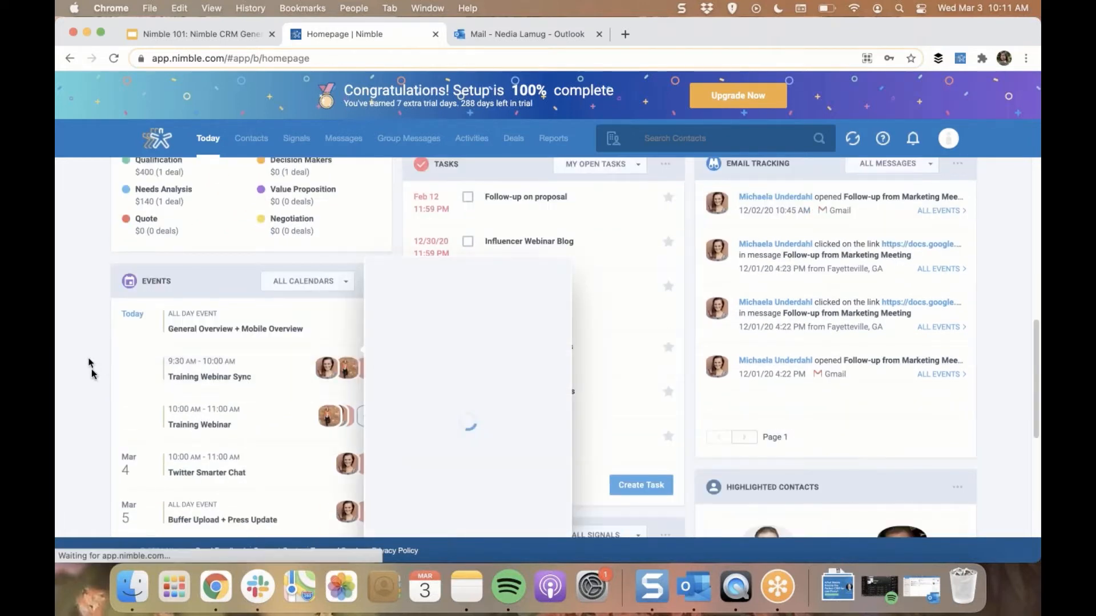
{"action": "scroll", "coordinate": [95, 371], "scroll_direction": "down", "scroll_amount": 1}
{"action": "scroll", "coordinate": [95, 371], "scroll_direction": "down", "scroll_amount": 1}
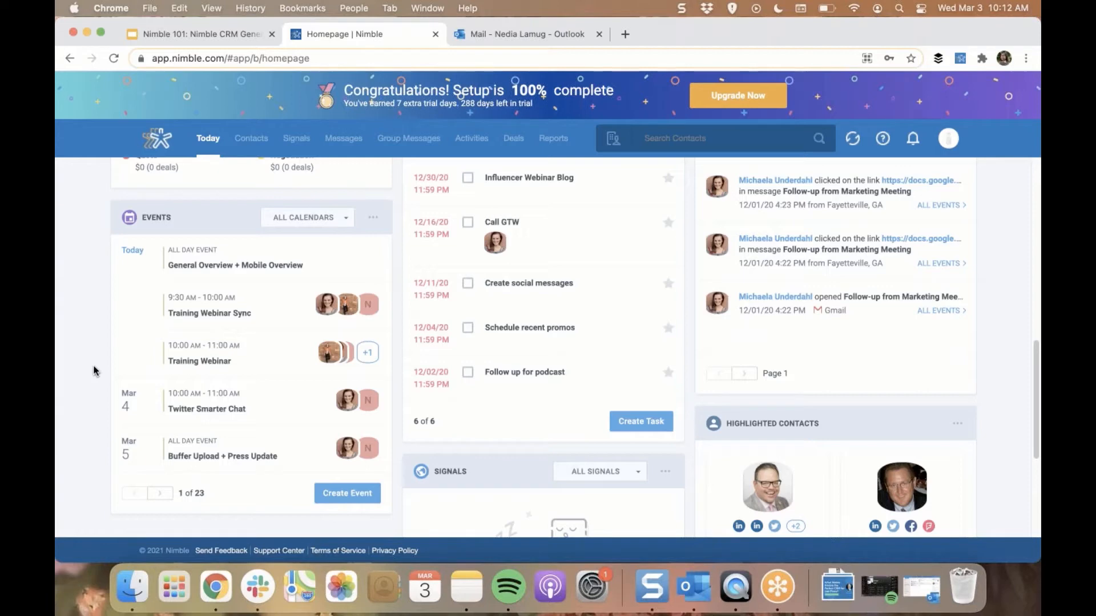
{"action": "left_click", "coordinate": [293, 222]}
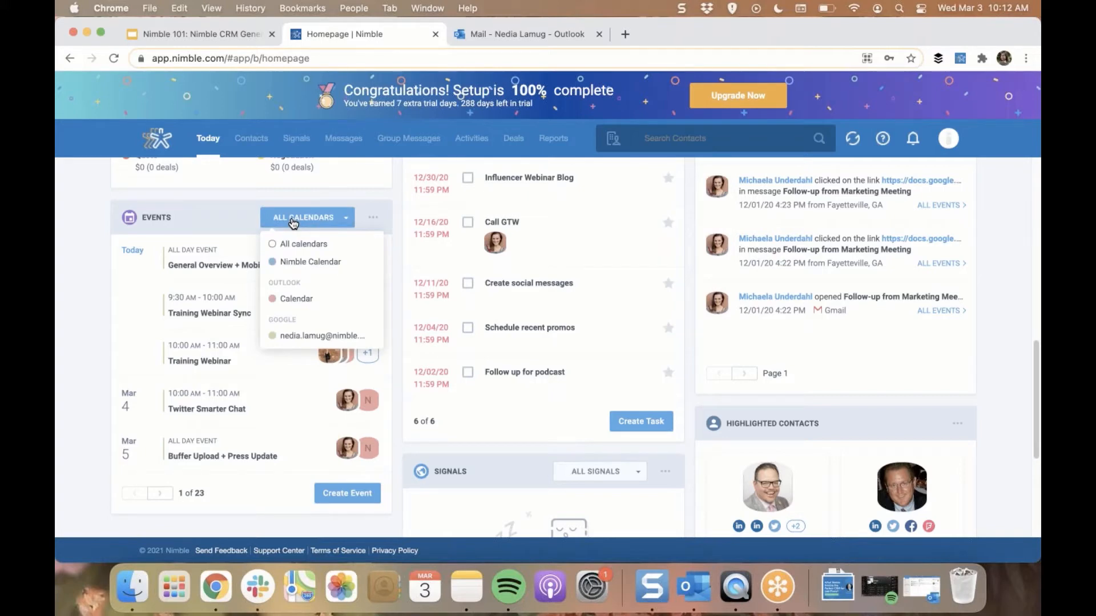
{"action": "scroll", "coordinate": [359, 433], "scroll_direction": "down", "scroll_amount": 3}
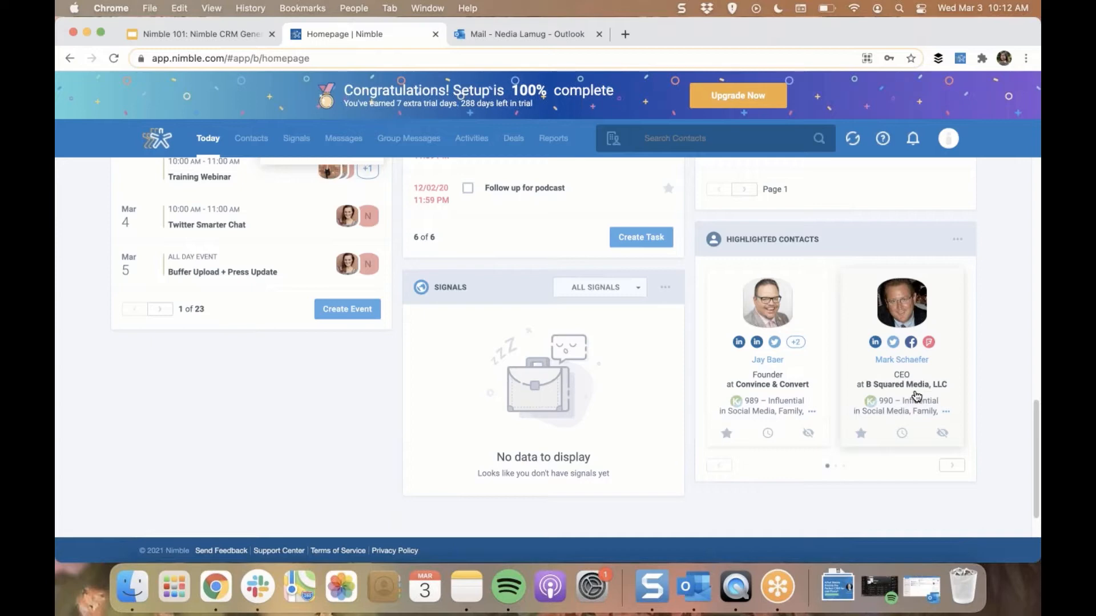
Open the account settings and view the keywords that refine the Highlighted Contacts suggestions
{"action": "left_click", "coordinate": [952, 143]}
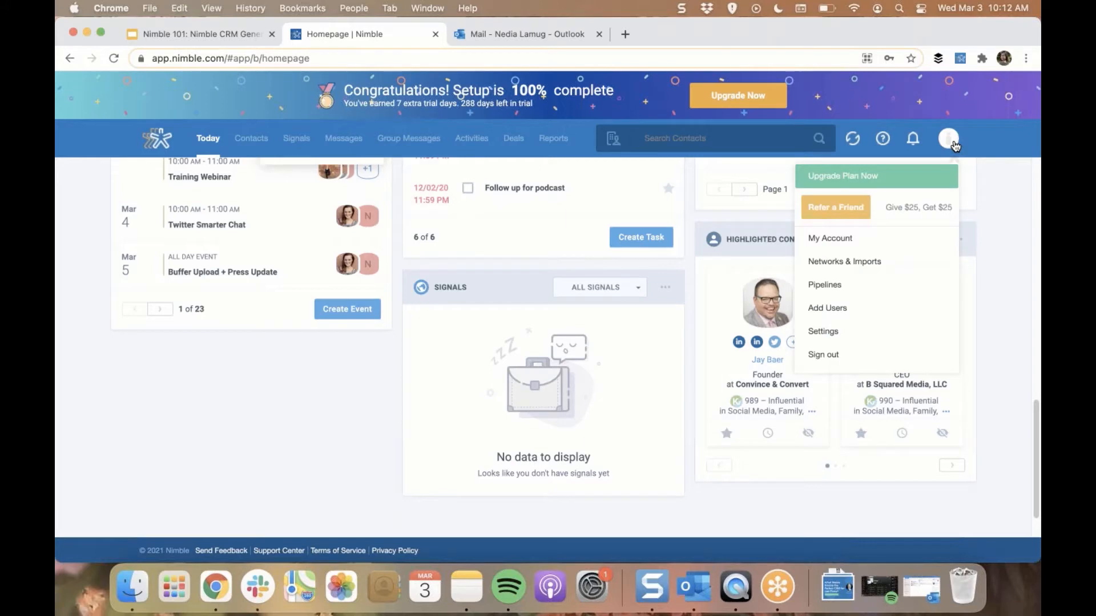
{"action": "left_click", "coordinate": [863, 335]}
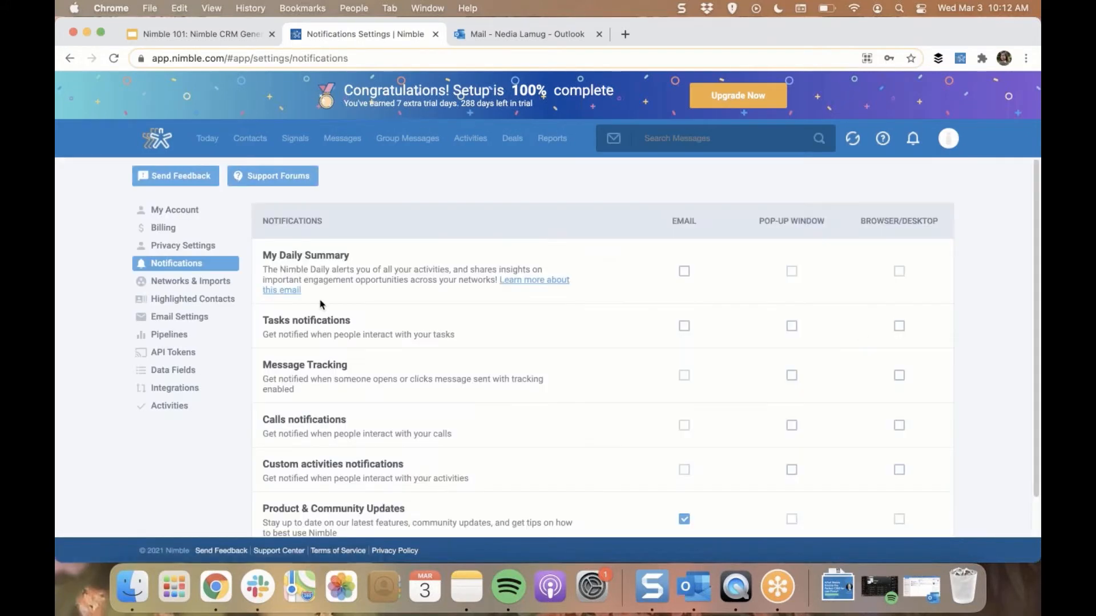
{"action": "left_click", "coordinate": [185, 299]}
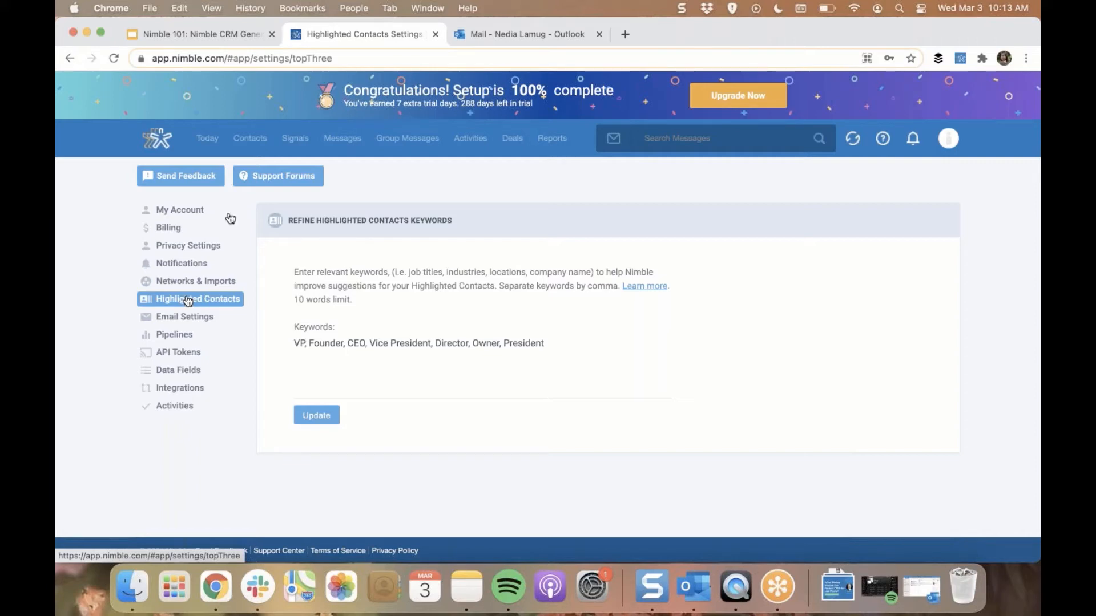
Open the Nimble CEO's record from the recently viewed contacts and bring up a blank note form
{"action": "left_click", "coordinate": [249, 143]}
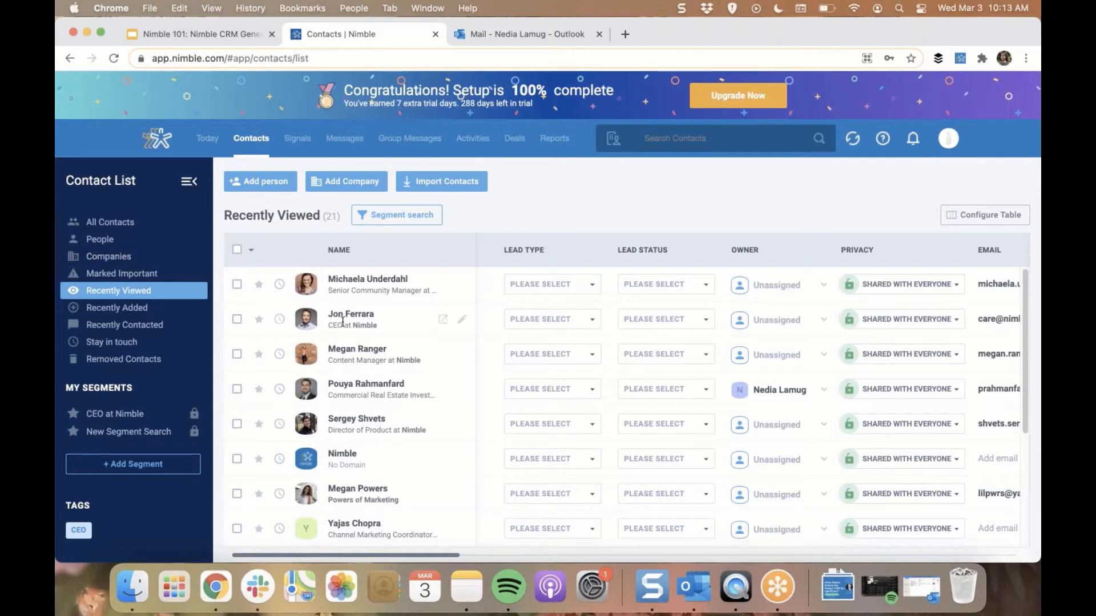
{"action": "left_click", "coordinate": [371, 321]}
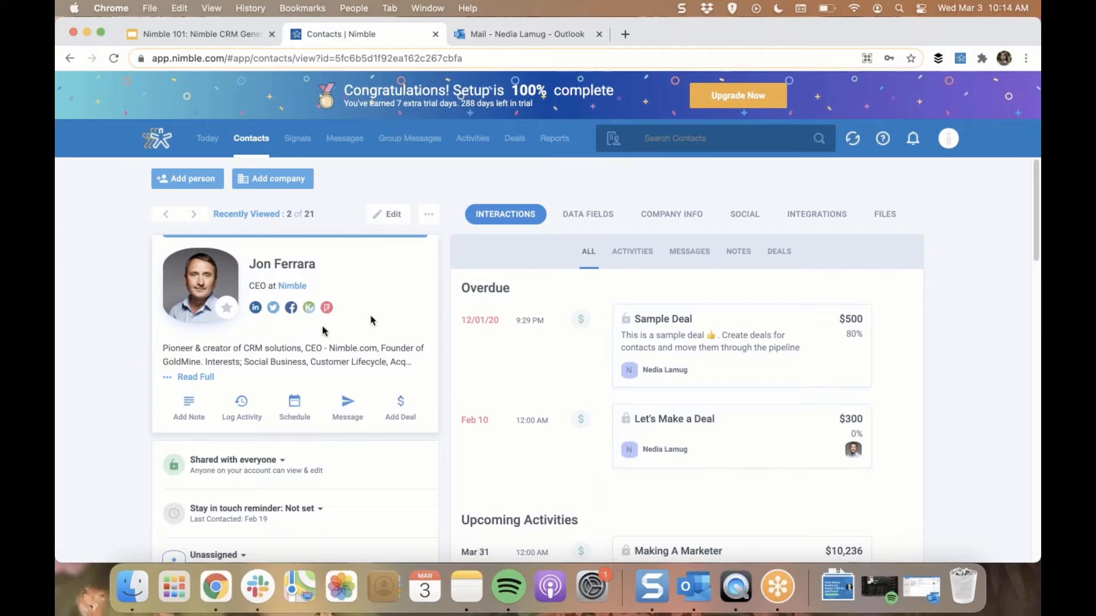
{"action": "left_click", "coordinate": [187, 403]}
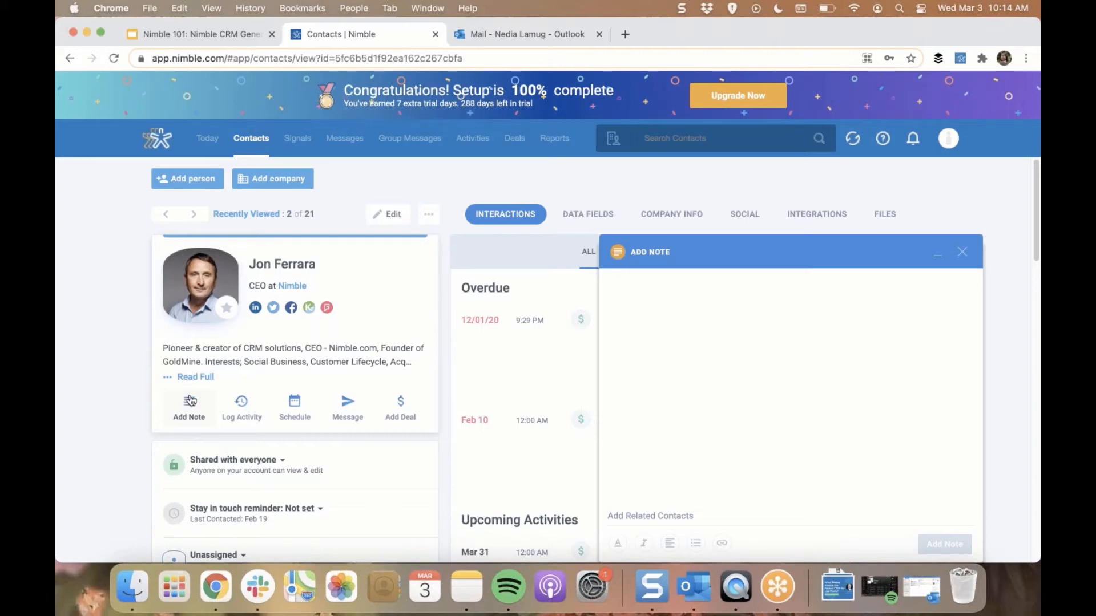
Close the blank note form and review the contact record's details, tags, lead fields, active deals and Smart Summary
{"action": "left_click", "coordinate": [962, 252]}
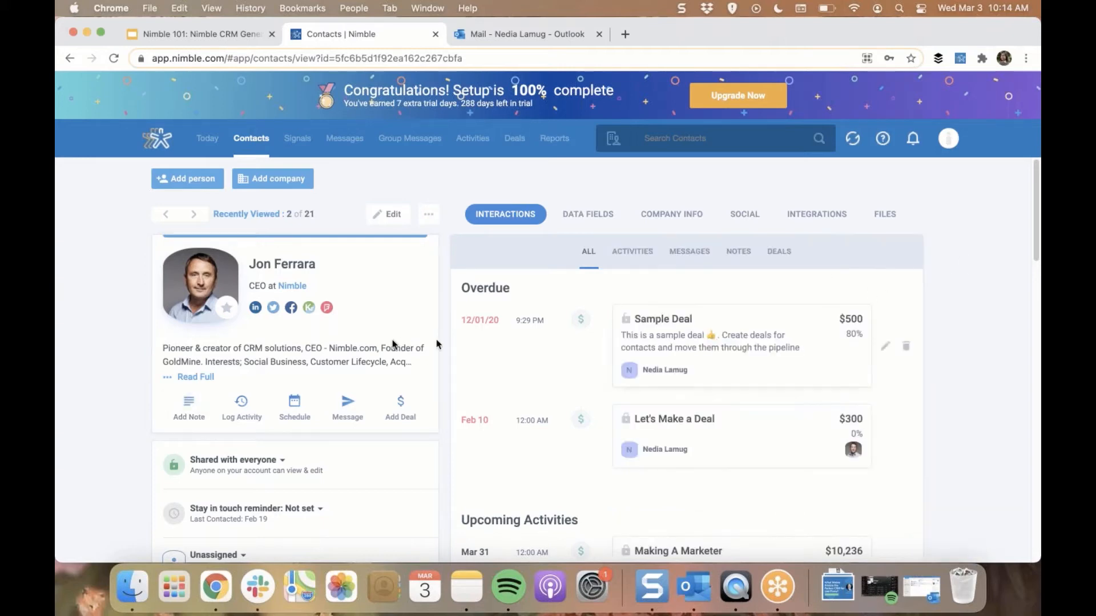
{"action": "scroll", "coordinate": [392, 340], "scroll_direction": "down", "scroll_amount": 10}
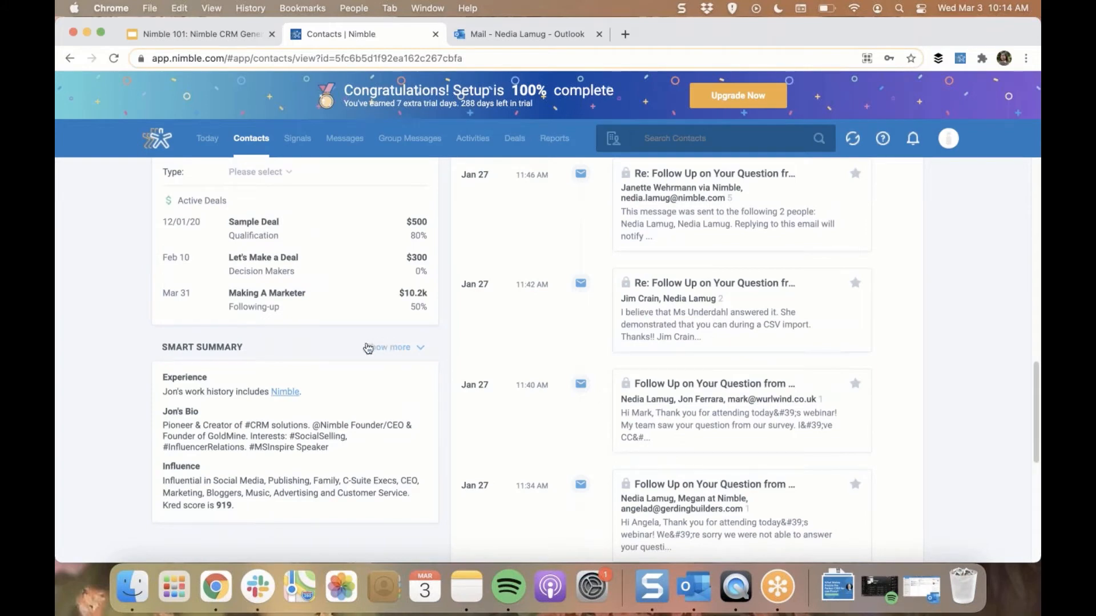
{"action": "scroll", "coordinate": [341, 358], "scroll_direction": "up", "scroll_amount": 5}
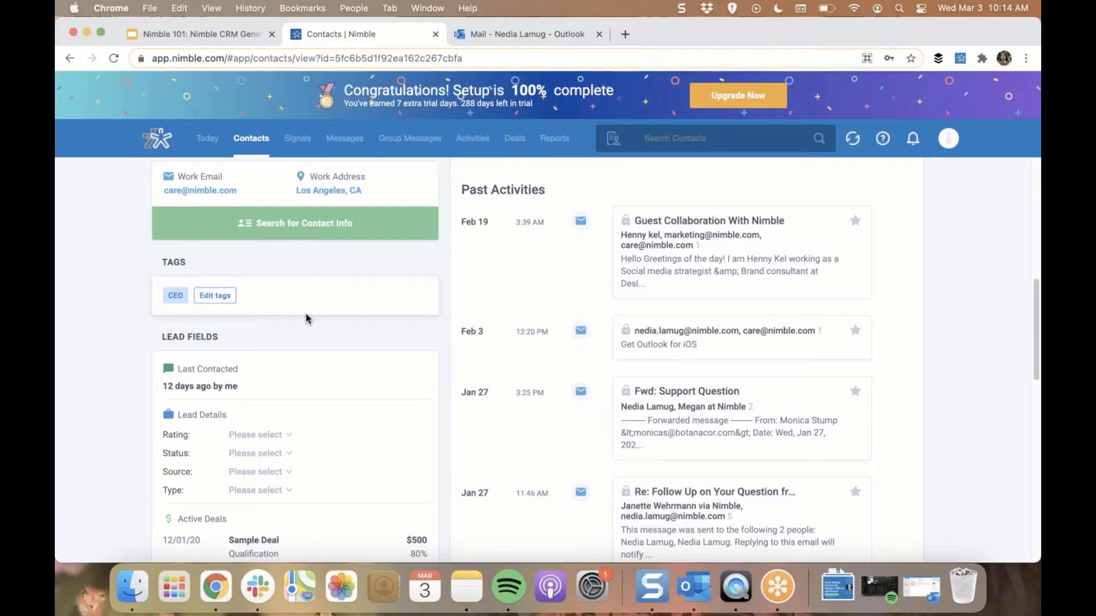
{"action": "scroll", "coordinate": [324, 353], "scroll_direction": "up", "scroll_amount": 10}
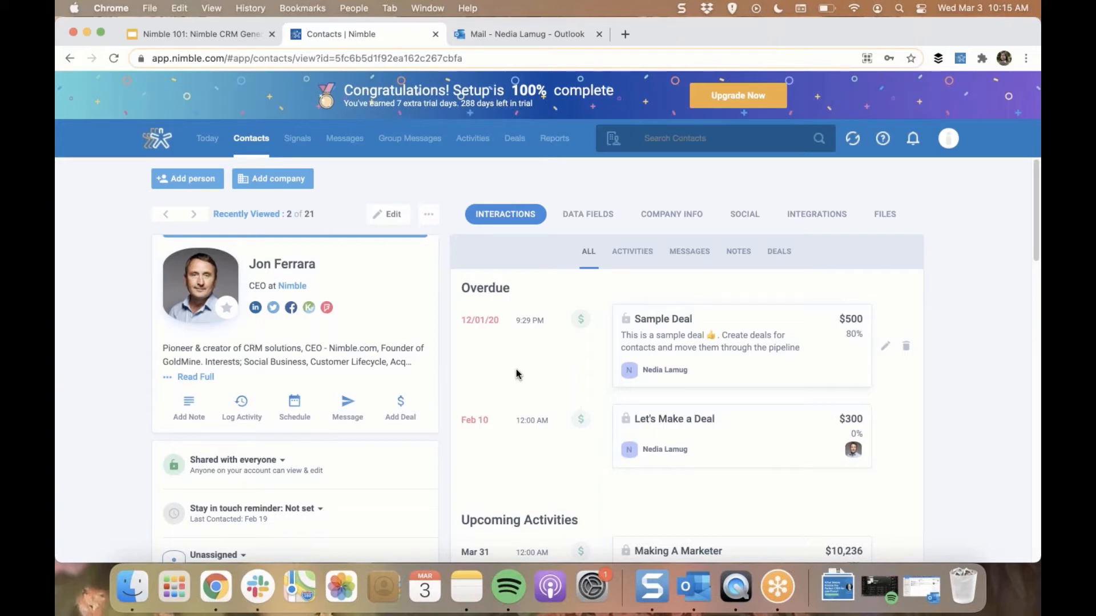
Review the contact's interaction history by activities, including the activity type filter choices, and by messages, notes and deals
{"action": "left_click", "coordinate": [633, 259]}
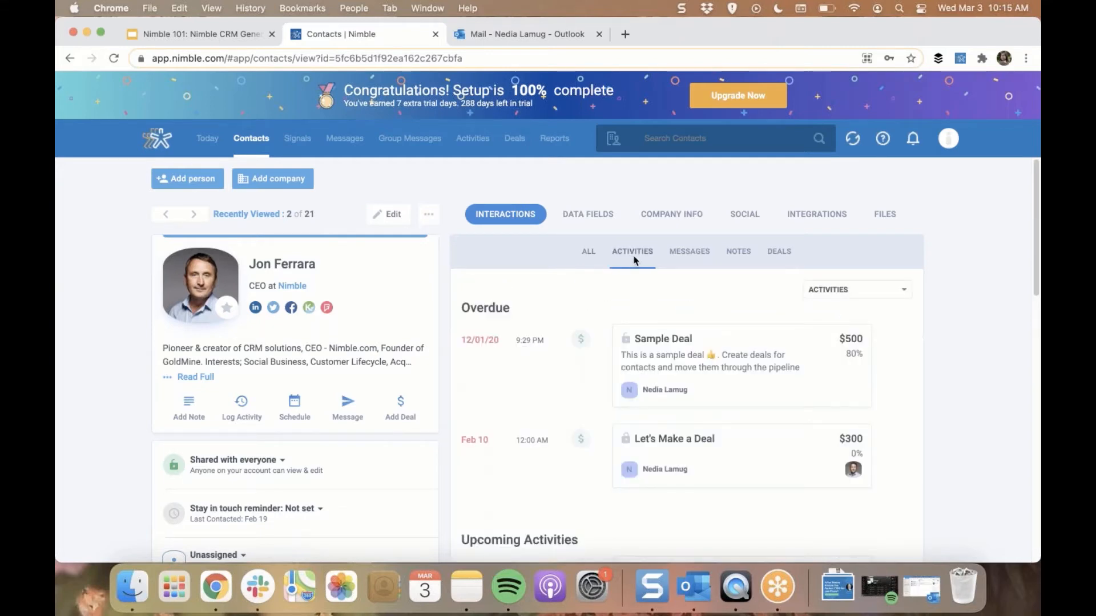
{"action": "left_click", "coordinate": [829, 290]}
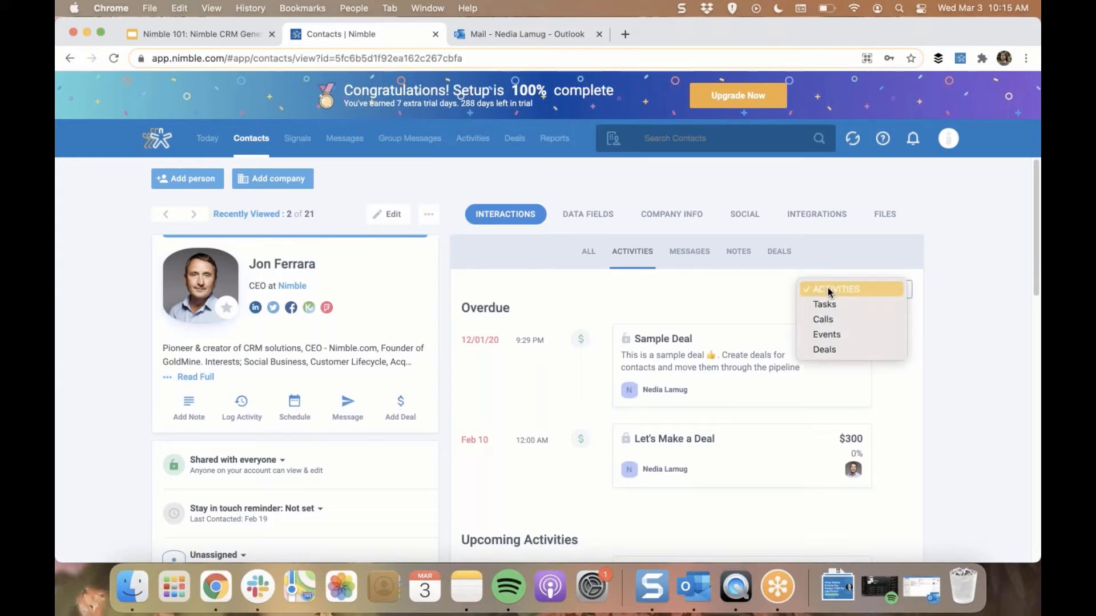
{"action": "left_click", "coordinate": [695, 255]}
{"action": "left_click", "coordinate": [694, 252]}
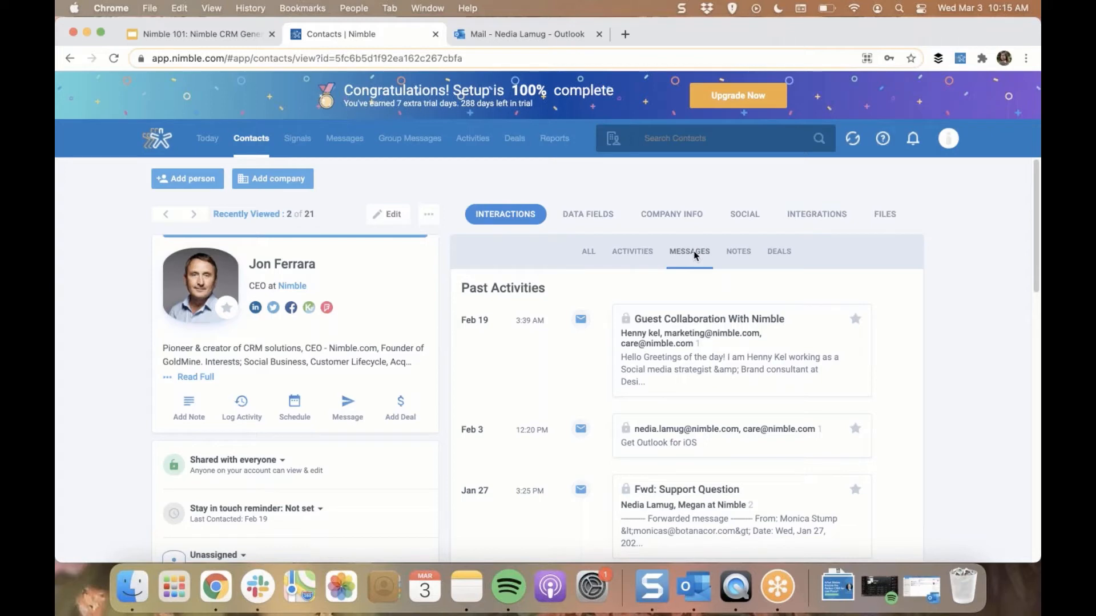
{"action": "left_click", "coordinate": [737, 256]}
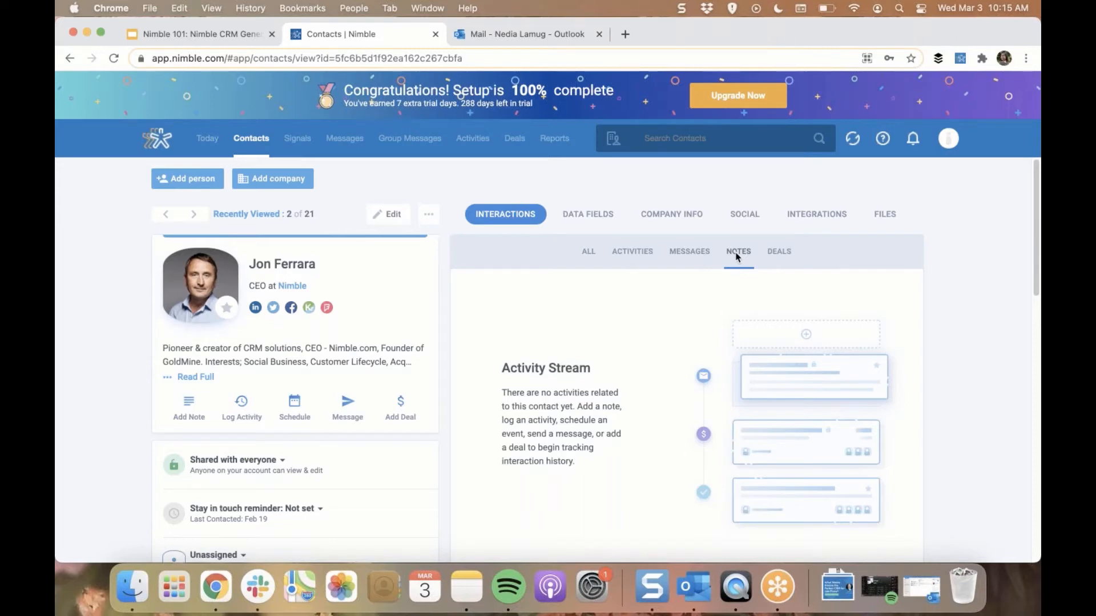
{"action": "left_click", "coordinate": [782, 256]}
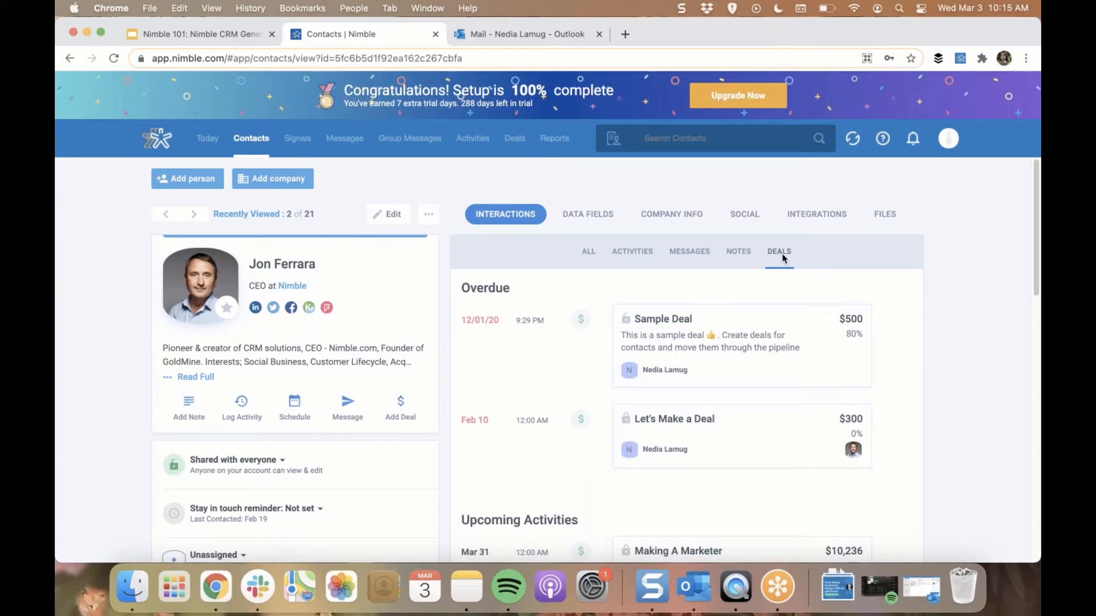
View the contact's data fields and open the account's Data Fields settings for custom fields
{"action": "left_click", "coordinate": [604, 220]}
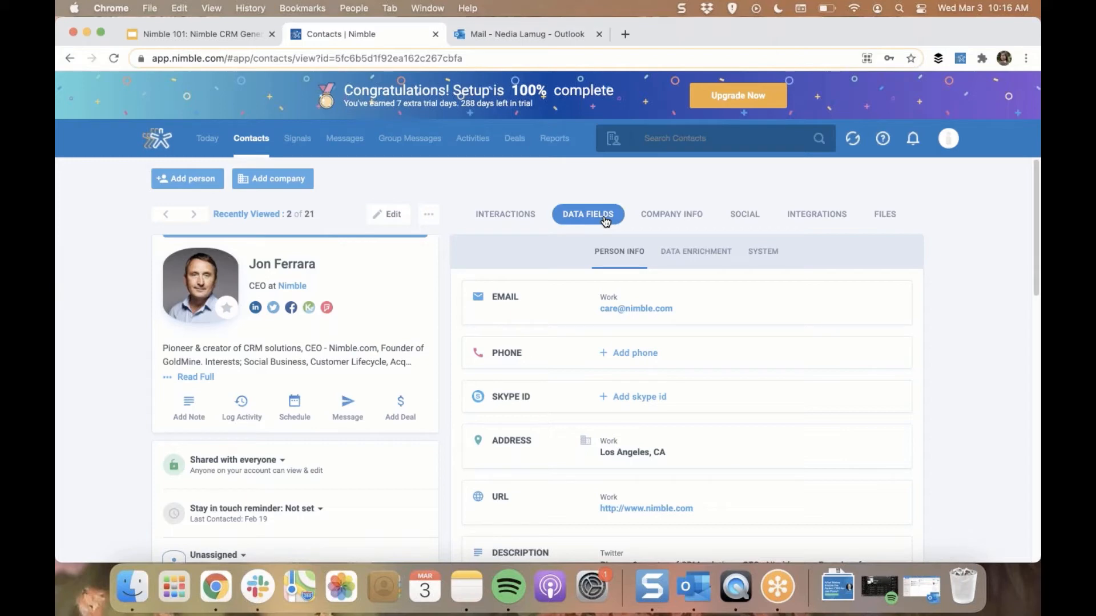
{"action": "left_click", "coordinate": [949, 141]}
{"action": "left_click", "coordinate": [868, 336]}
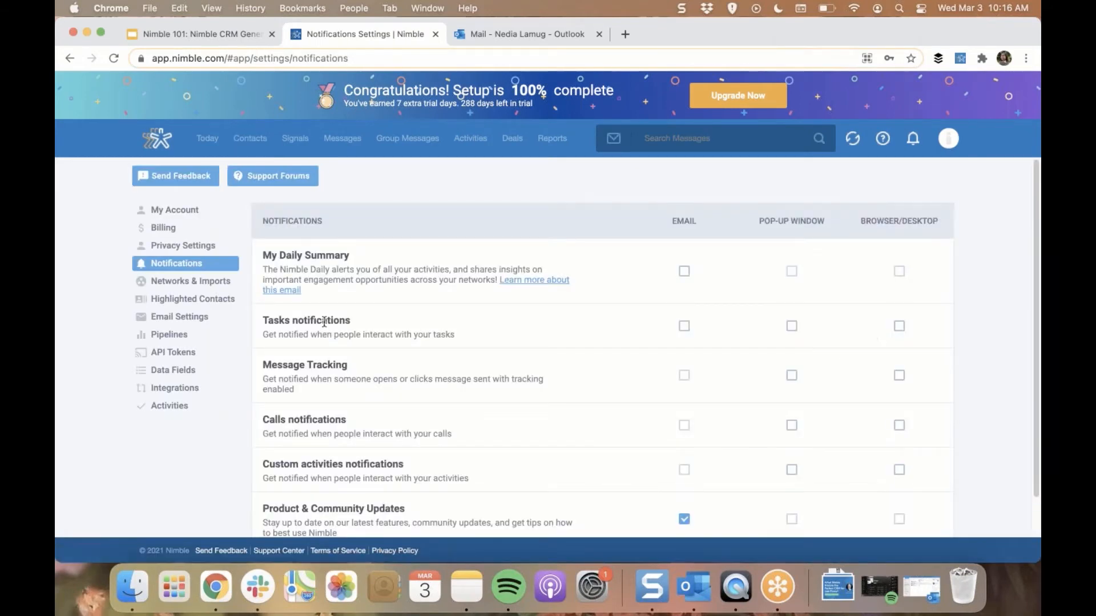
{"action": "left_click", "coordinate": [173, 372]}
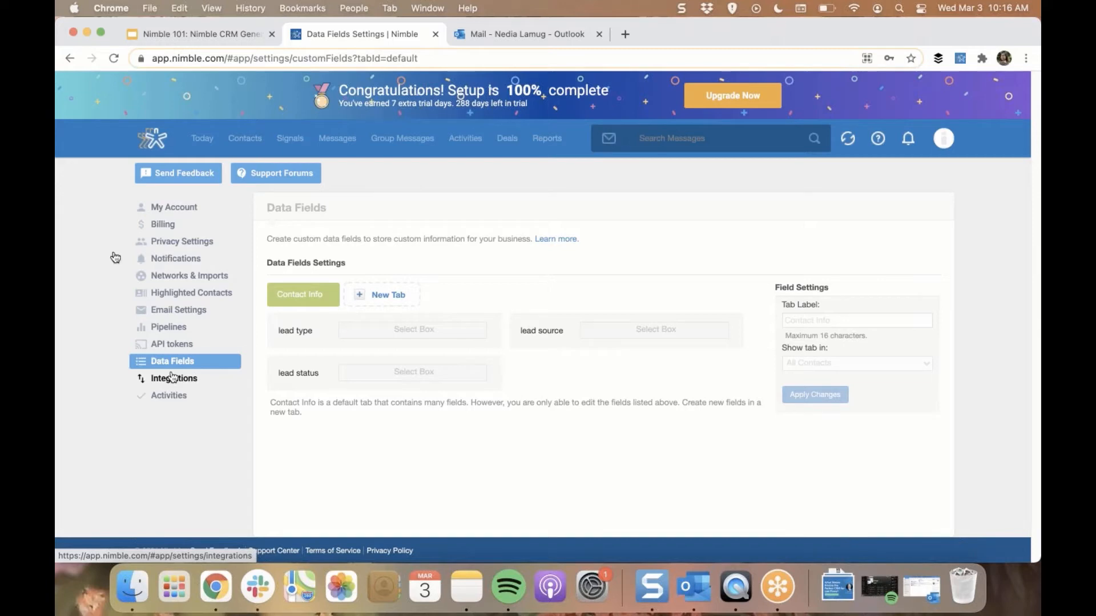
Start a new segment search on the contact list and filter by Last contacted by Team with Date Not Specified
{"action": "left_click", "coordinate": [246, 140]}
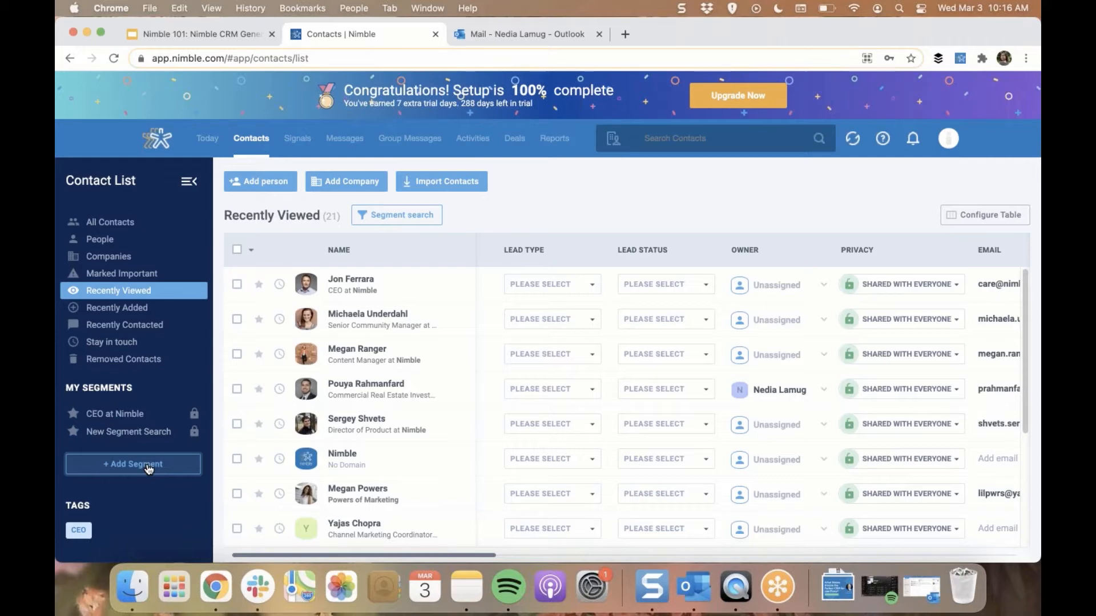
{"action": "left_click", "coordinate": [407, 220]}
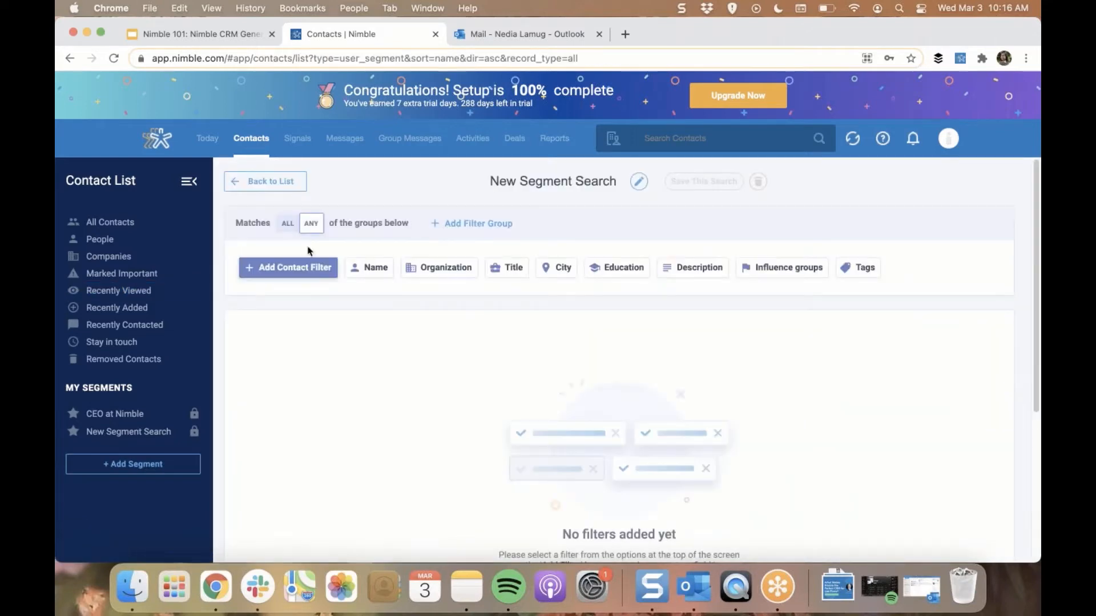
{"action": "left_click", "coordinate": [307, 270]}
{"action": "left_click", "coordinate": [294, 336]}
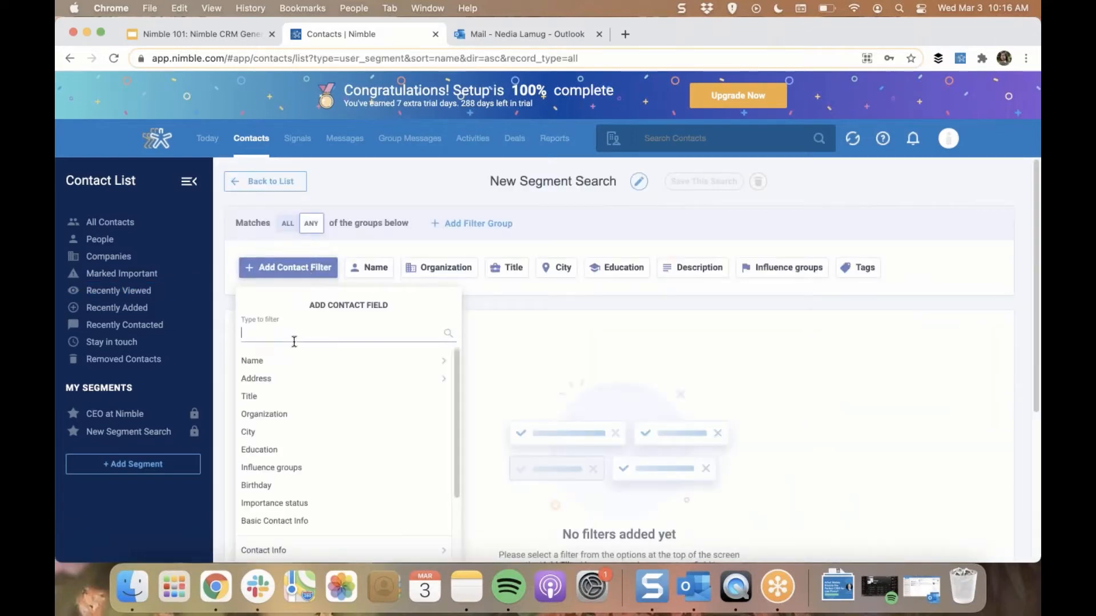
{"action": "type", "text": "last"}
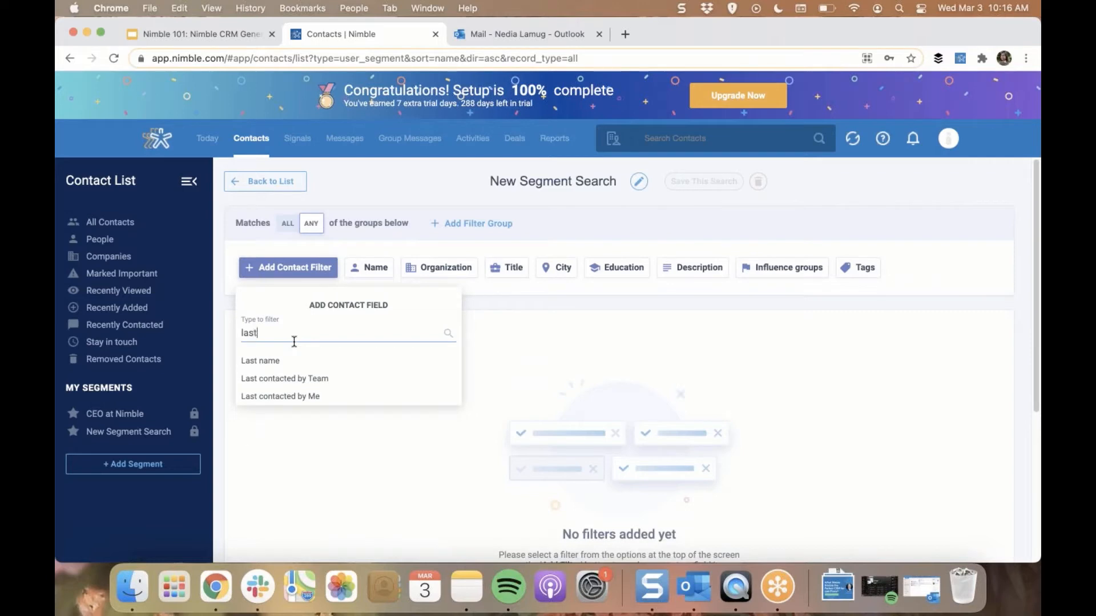
{"action": "left_click", "coordinate": [283, 379]}
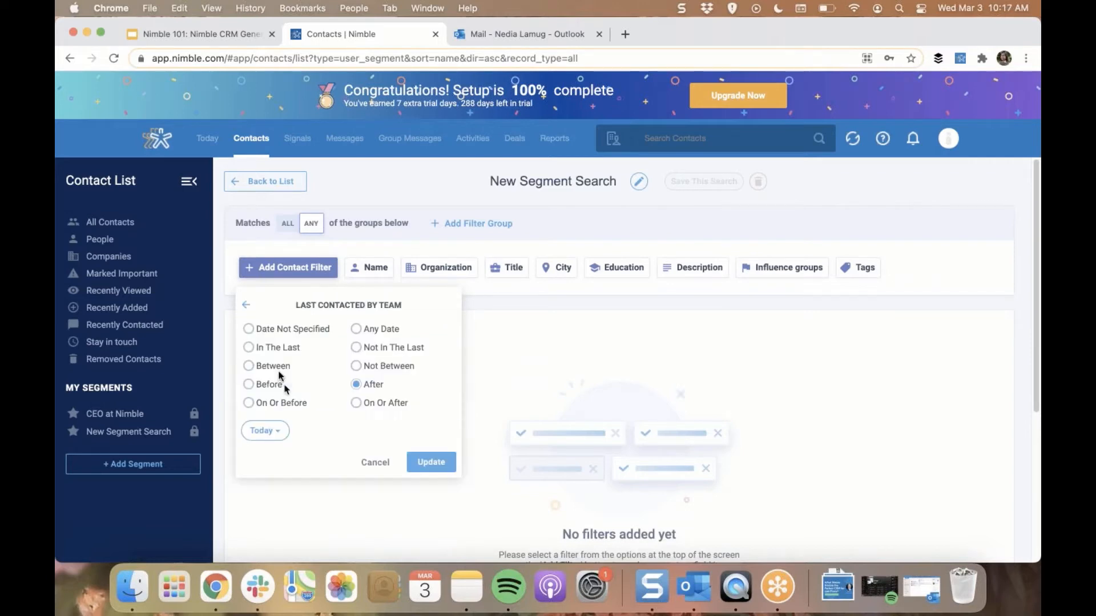
{"action": "left_click", "coordinate": [249, 331]}
{"action": "left_click", "coordinate": [425, 431]}
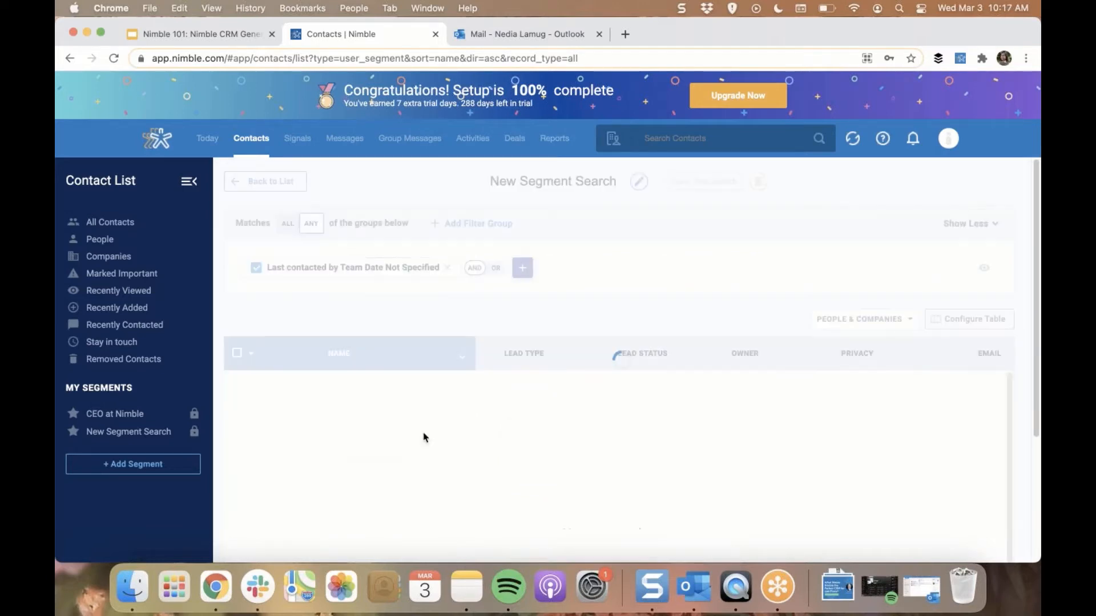
Add a second segment condition requiring that Email Is Not Empty
{"action": "left_click", "coordinate": [522, 268]}
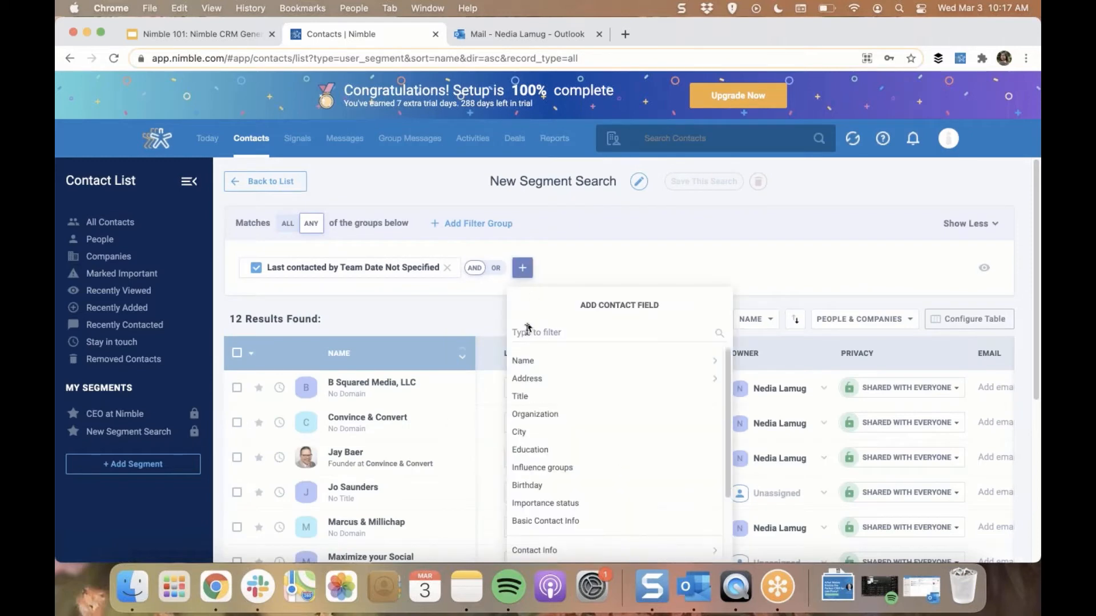
{"action": "type", "text": "email"}
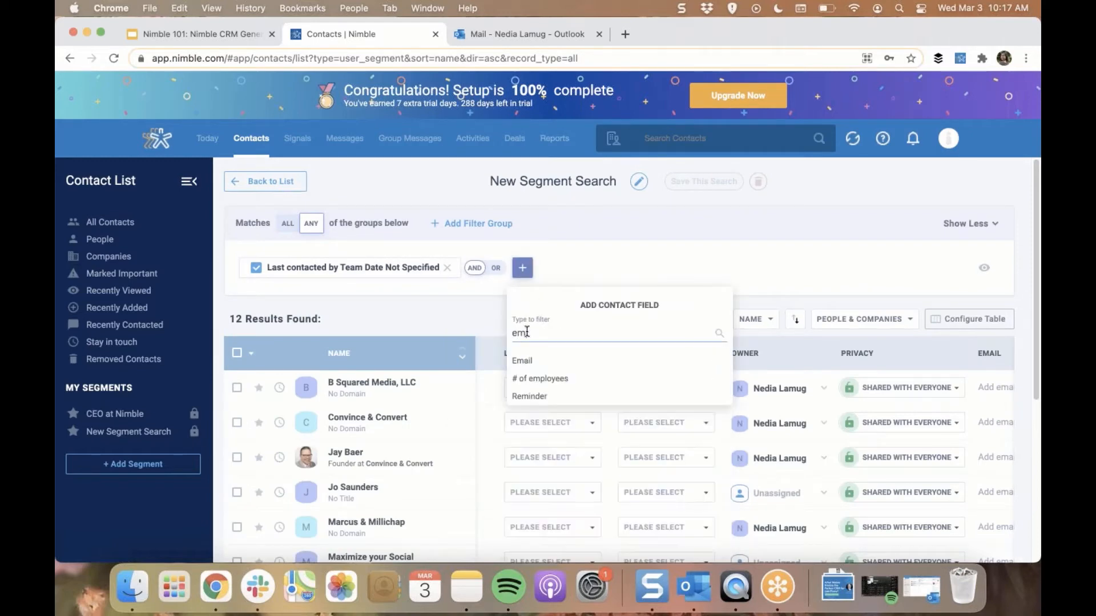
{"action": "left_click", "coordinate": [525, 368]}
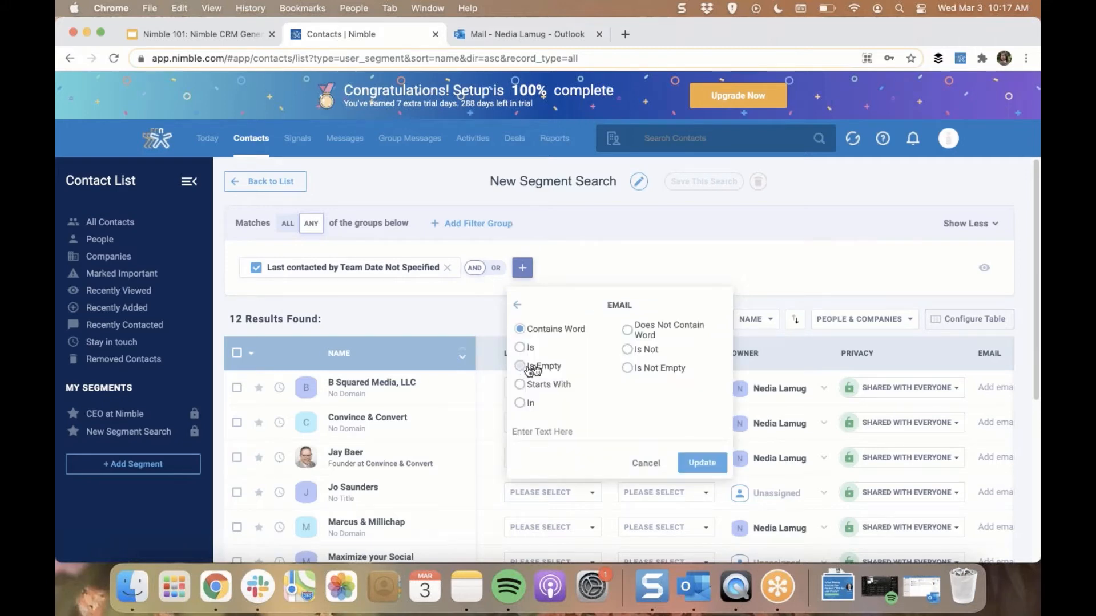
{"action": "left_click", "coordinate": [628, 368]}
{"action": "left_click", "coordinate": [702, 432]}
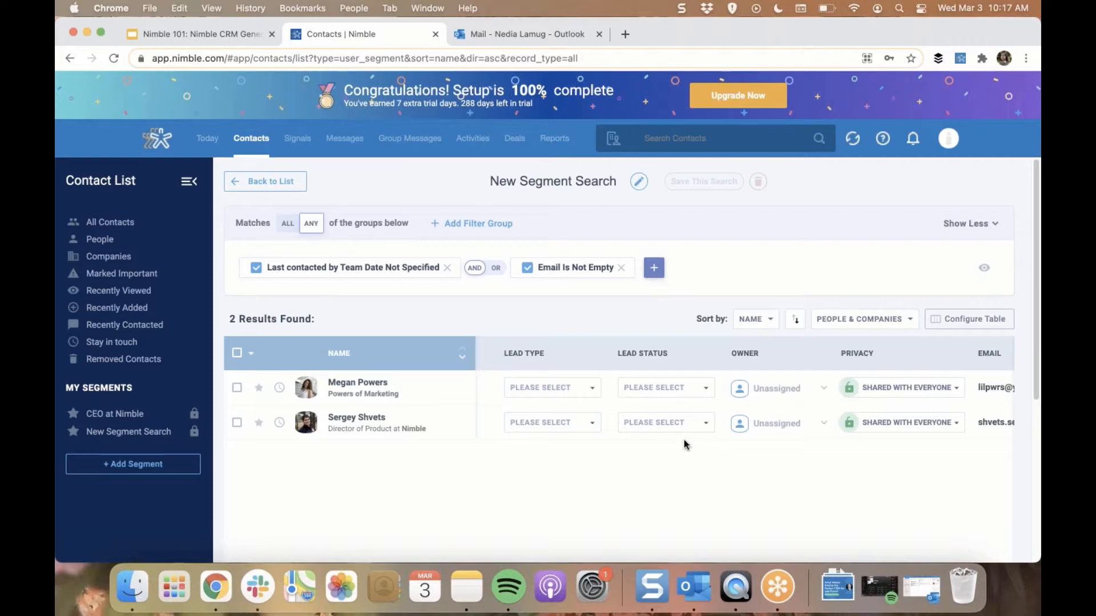
Select all contacts in the segment results and start a group message to them, replacing the existing recipient list
{"action": "left_click", "coordinate": [236, 354]}
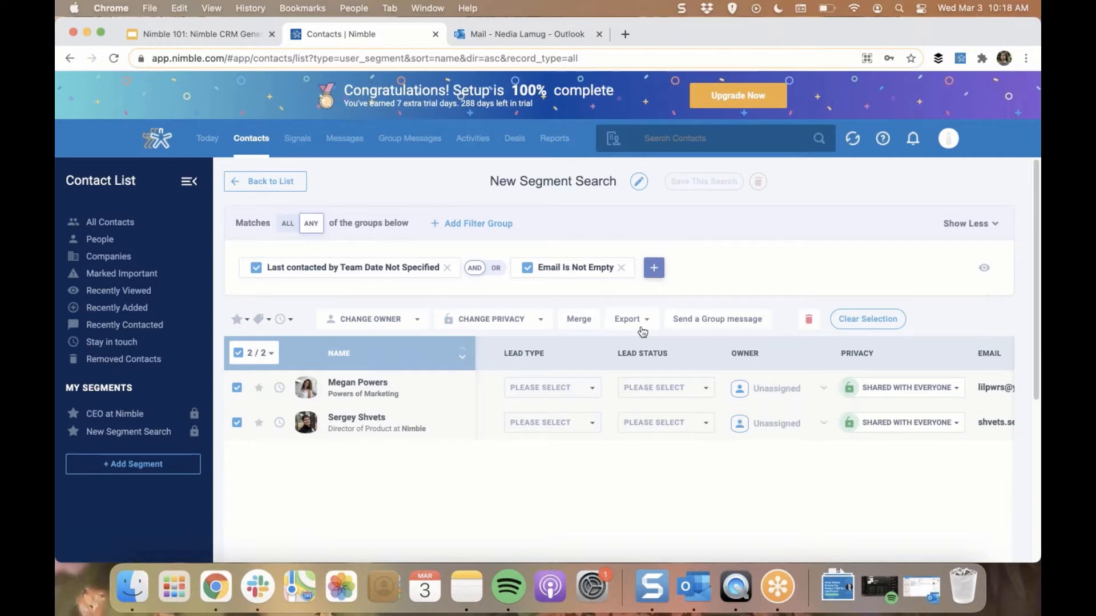
{"action": "left_click", "coordinate": [732, 320]}
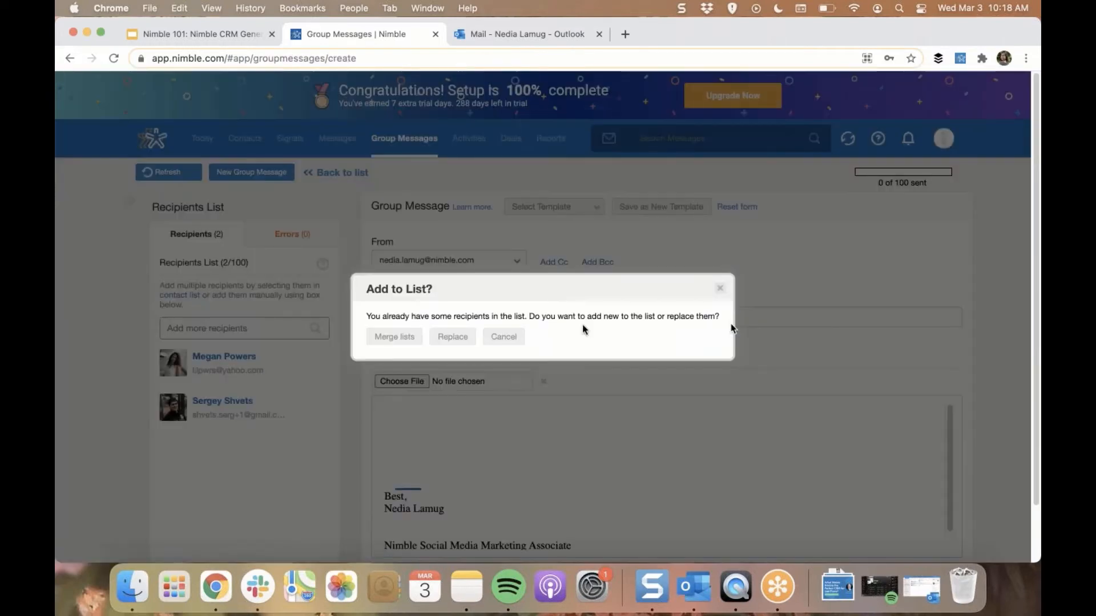
{"action": "left_click", "coordinate": [454, 341]}
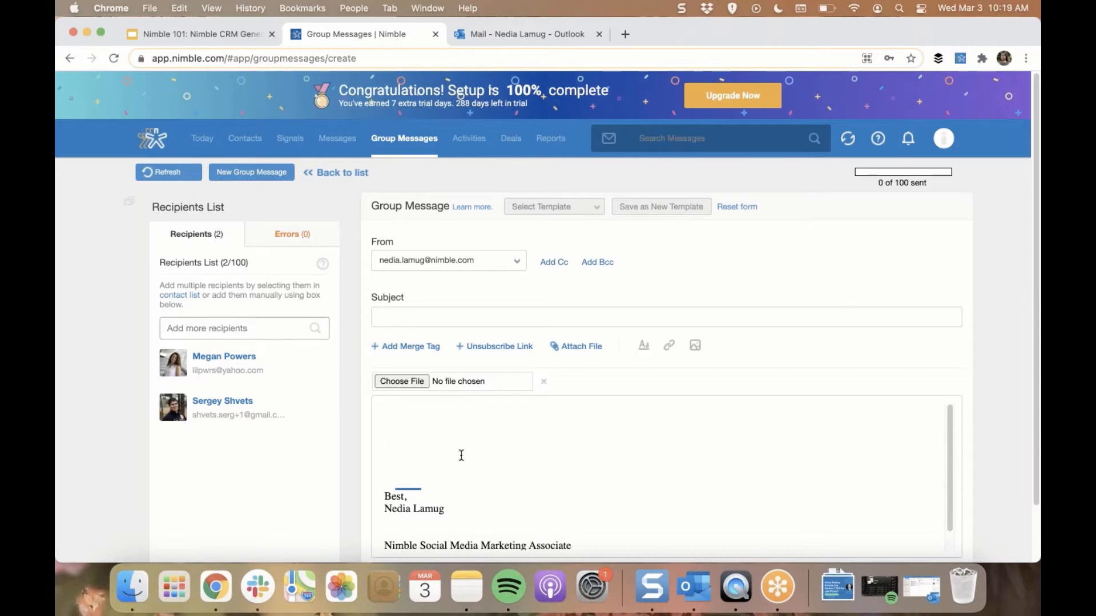
Insert the First Name merge tag into the group message body and add another file attachment slot
{"action": "left_click", "coordinate": [425, 348]}
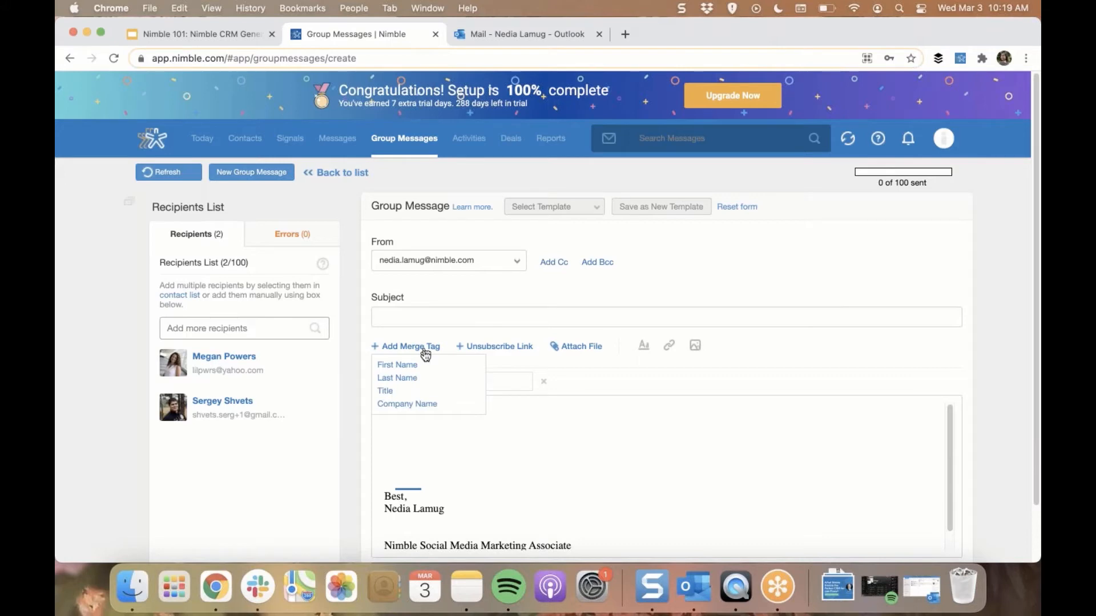
{"action": "left_click", "coordinate": [425, 365]}
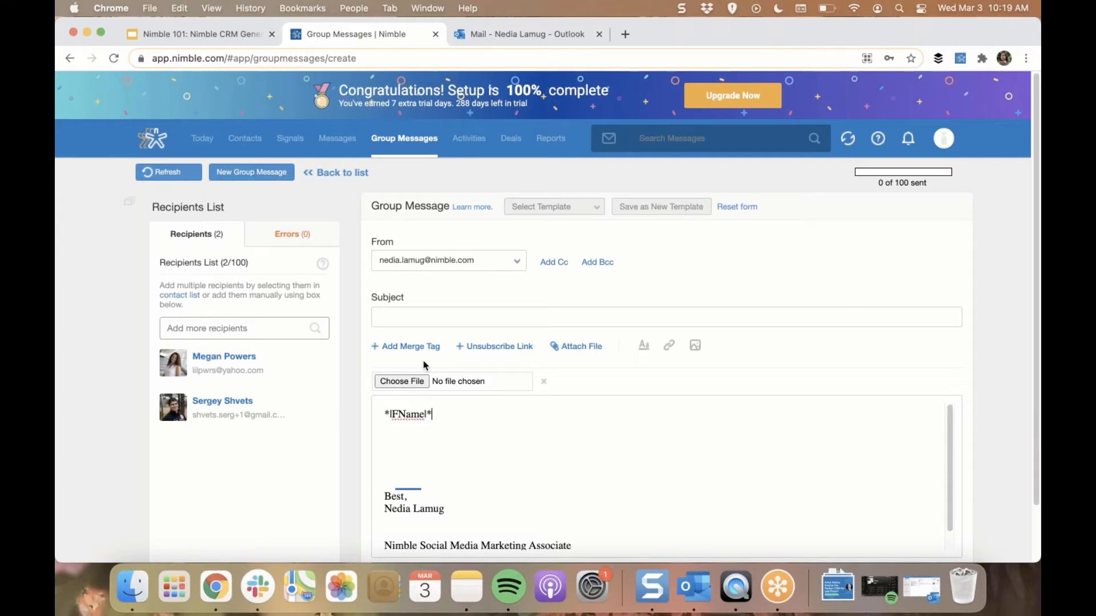
{"action": "left_click", "coordinate": [576, 352]}
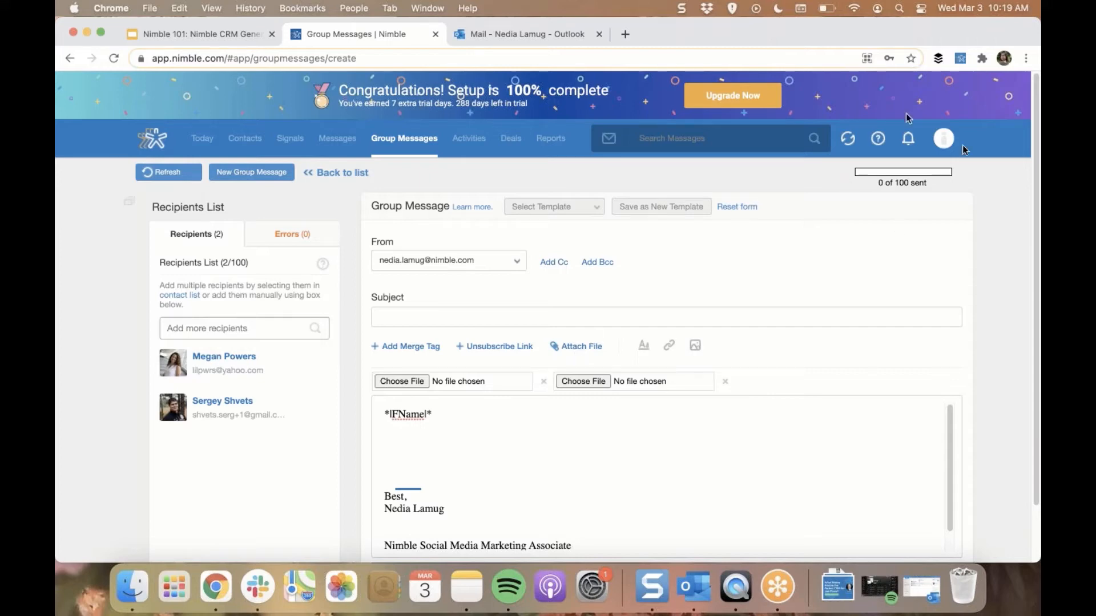
Open the Email Settings and view the templates area and the email signature editor
{"action": "left_click", "coordinate": [945, 144]}
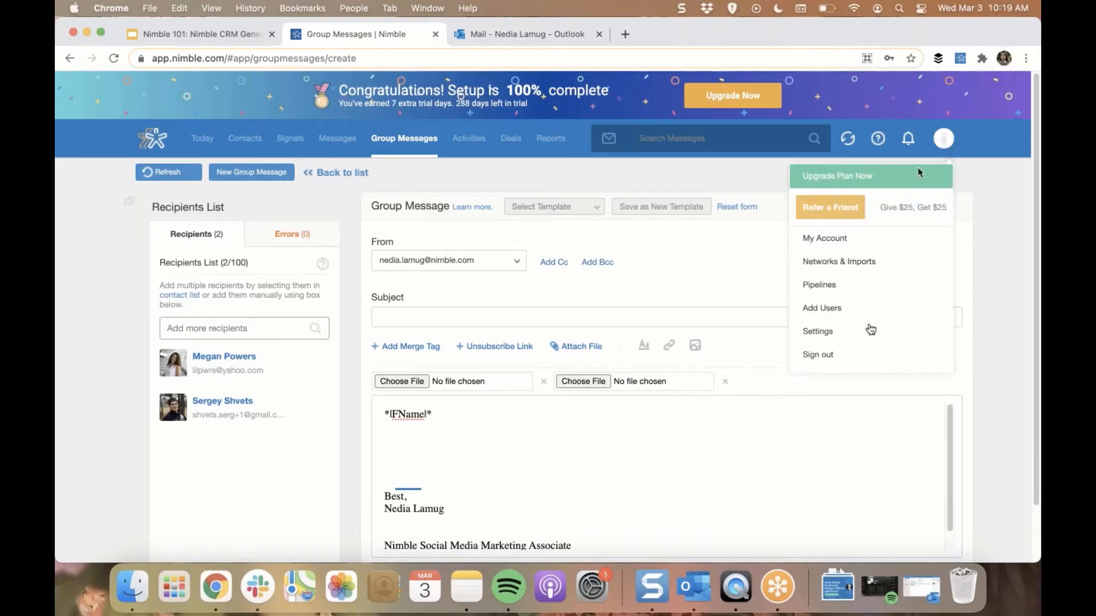
{"action": "left_click", "coordinate": [868, 340]}
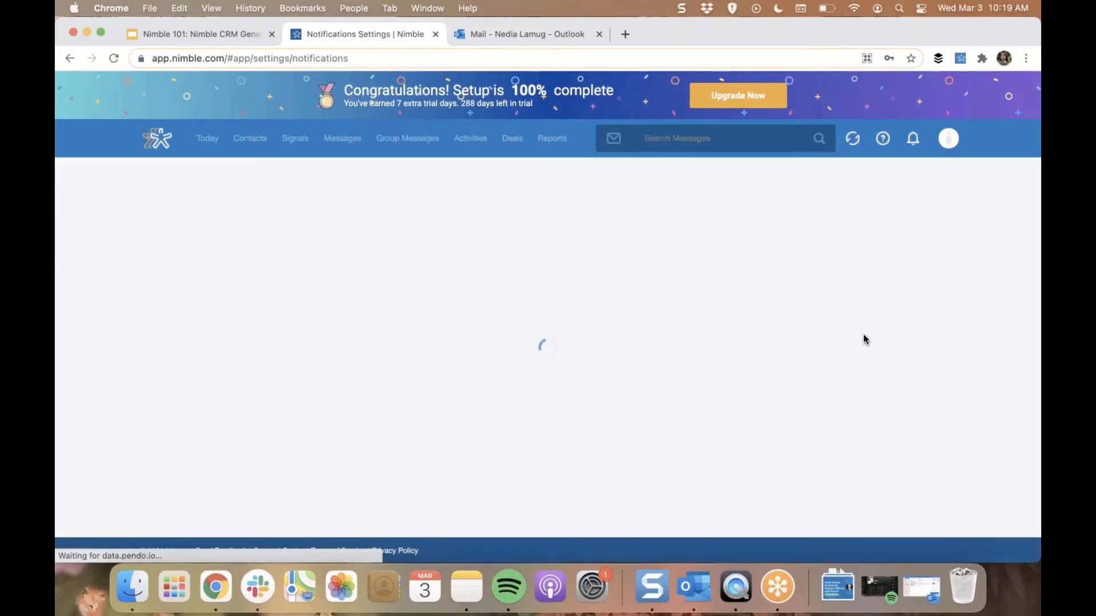
{"action": "left_click", "coordinate": [209, 321]}
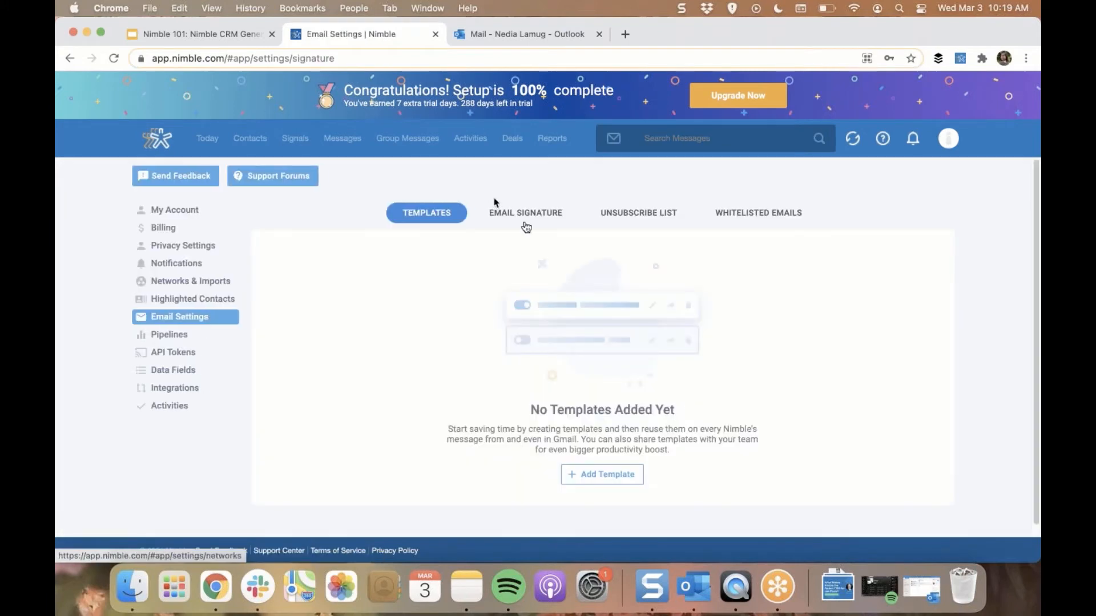
{"action": "left_click", "coordinate": [525, 223]}
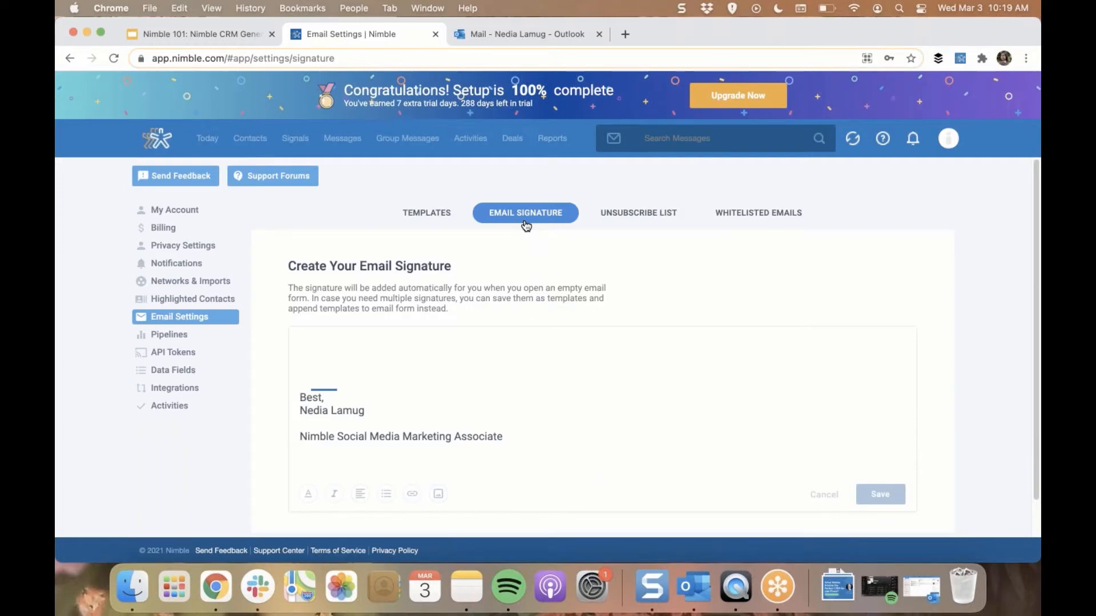
Return to group messages, let the drafted content be overwritten, and view the list of sent group messages
{"action": "left_click", "coordinate": [422, 150]}
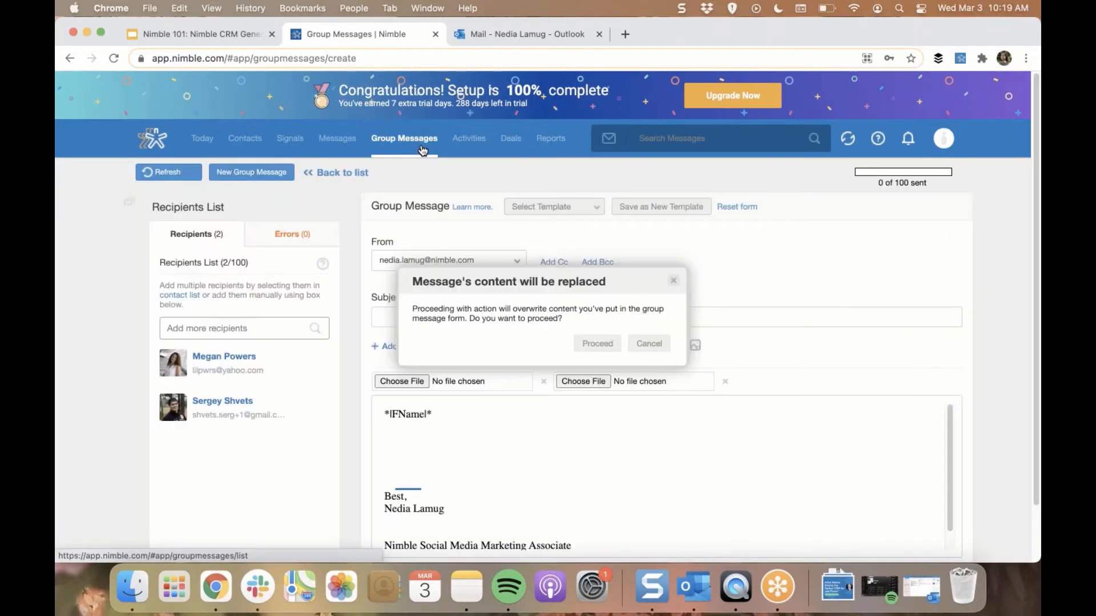
{"action": "left_click", "coordinate": [597, 347]}
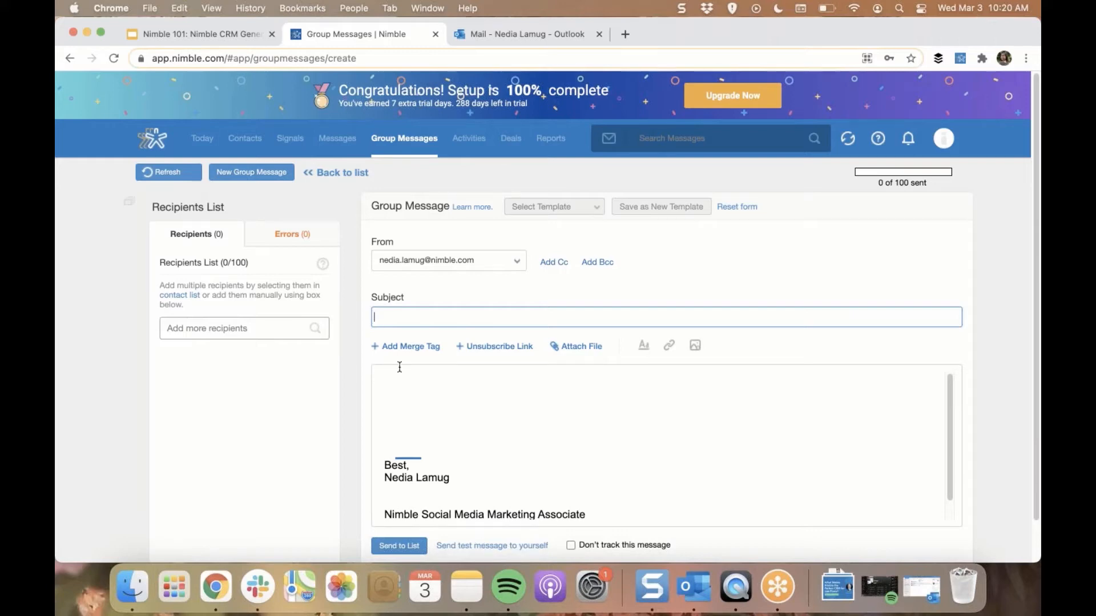
{"action": "left_click", "coordinate": [338, 178]}
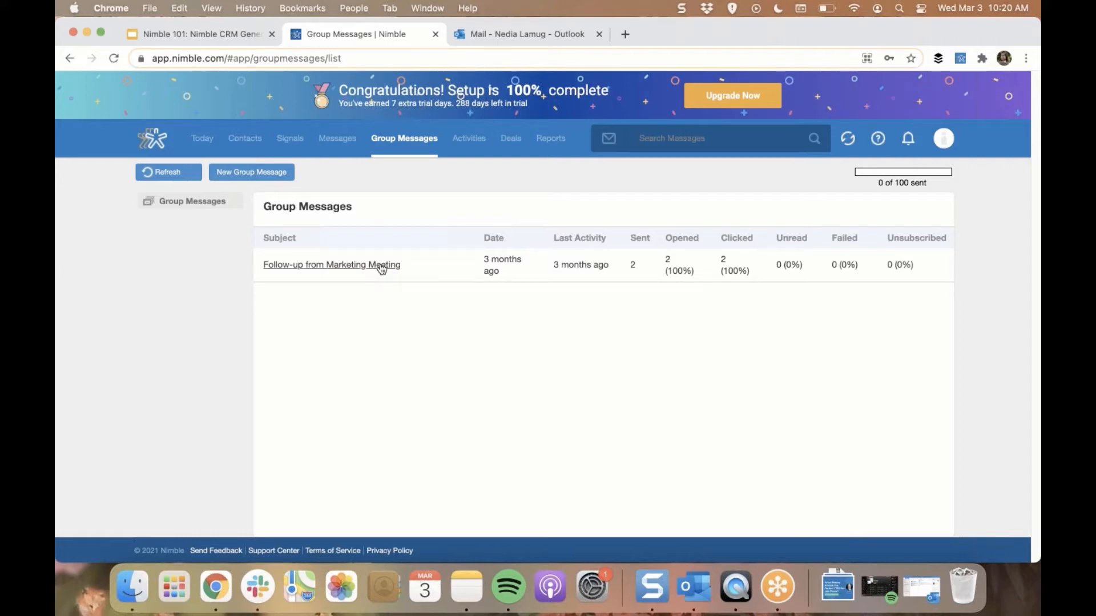
Open the activities listing and check its table configuration option
{"action": "left_click", "coordinate": [476, 141]}
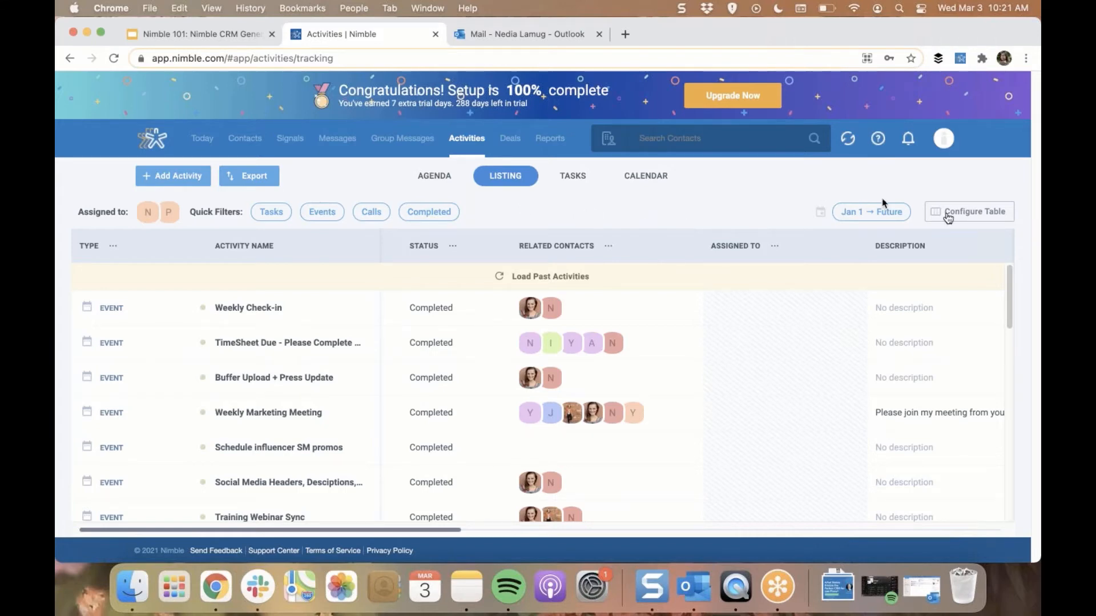
{"action": "left_click", "coordinate": [948, 216]}
{"action": "left_click", "coordinate": [947, 216]}
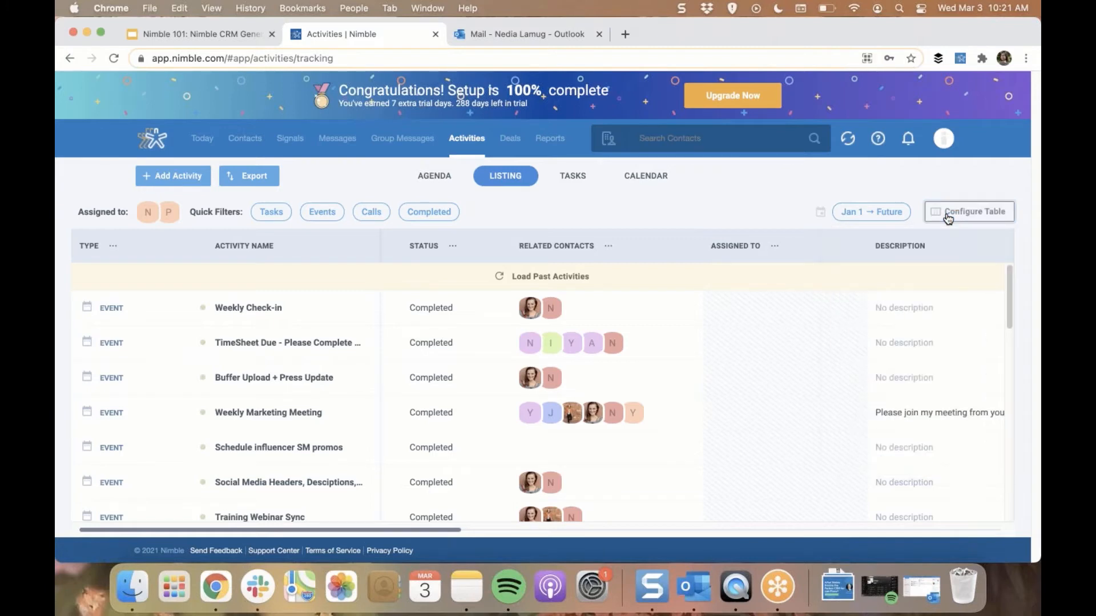
{"action": "left_click", "coordinate": [947, 215]}
{"action": "left_click", "coordinate": [947, 216]}
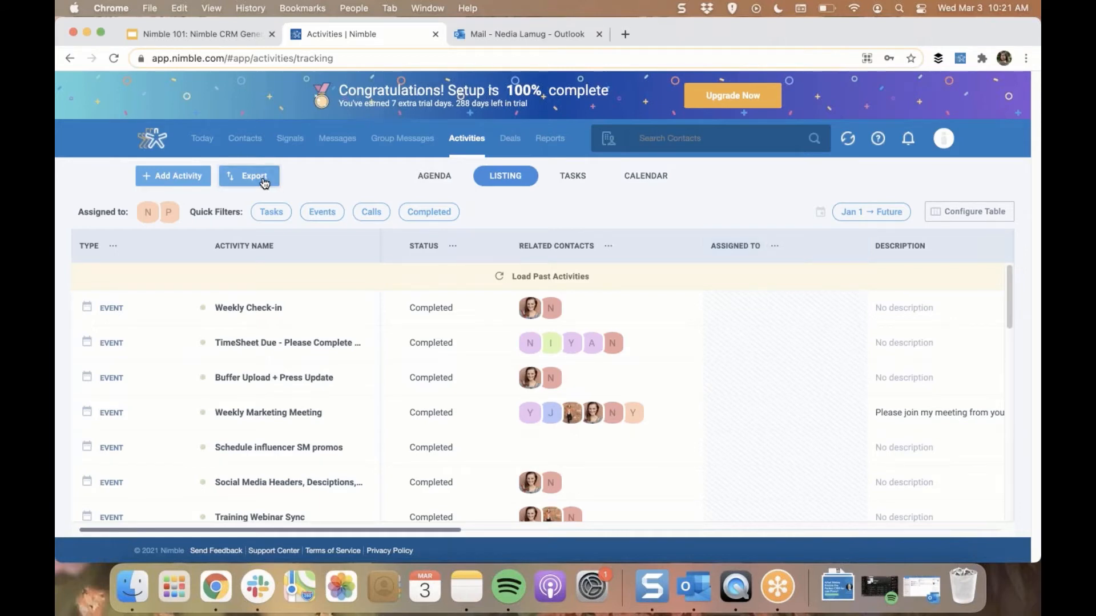
Open the deal pipelines settings and examine the new-pipeline entry and the stages of the PR Opp pipeline
{"action": "left_click", "coordinate": [502, 145]}
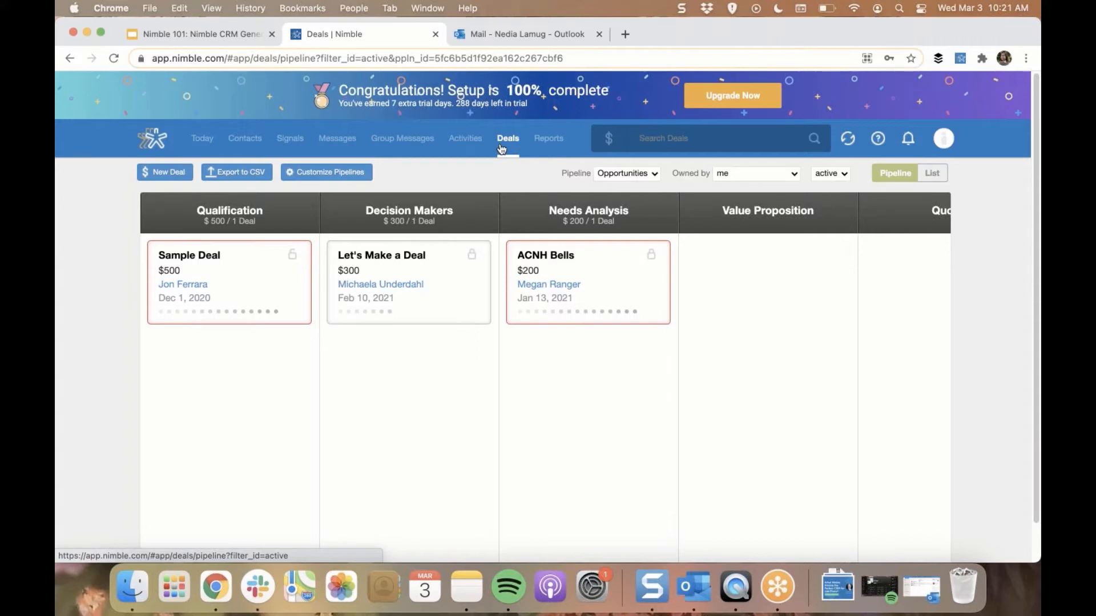
{"action": "left_click", "coordinate": [339, 173]}
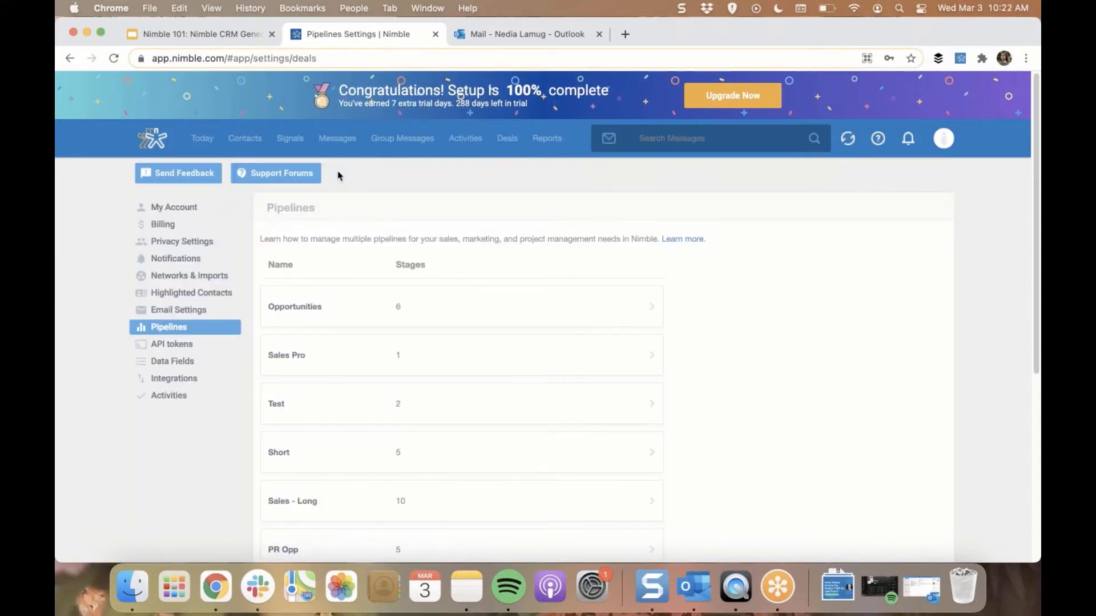
{"action": "scroll", "coordinate": [457, 296], "scroll_direction": "down", "scroll_amount": 3}
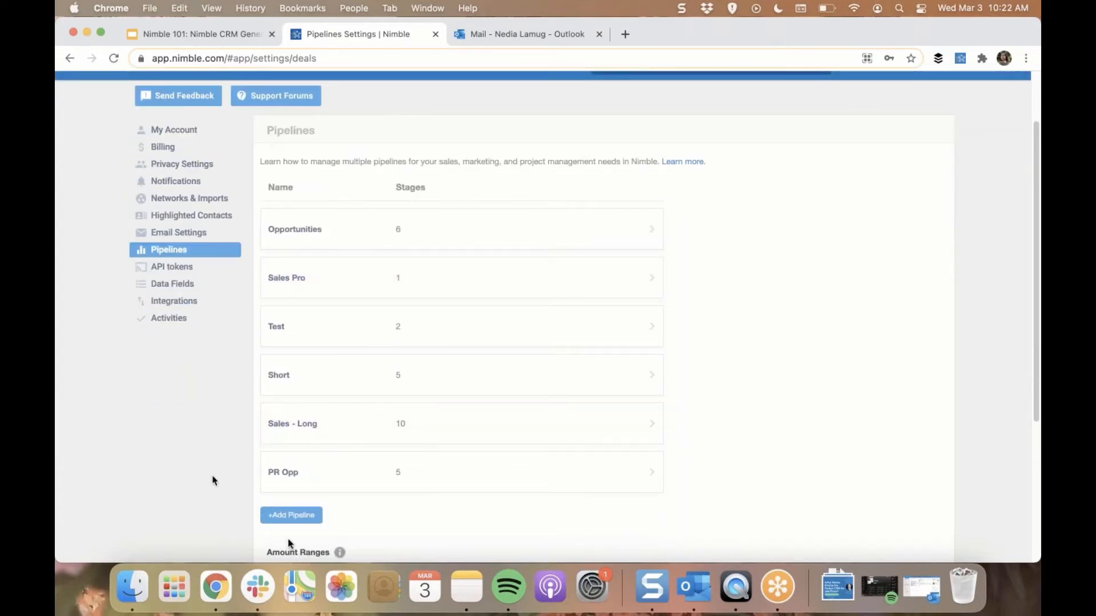
{"action": "left_click", "coordinate": [292, 516]}
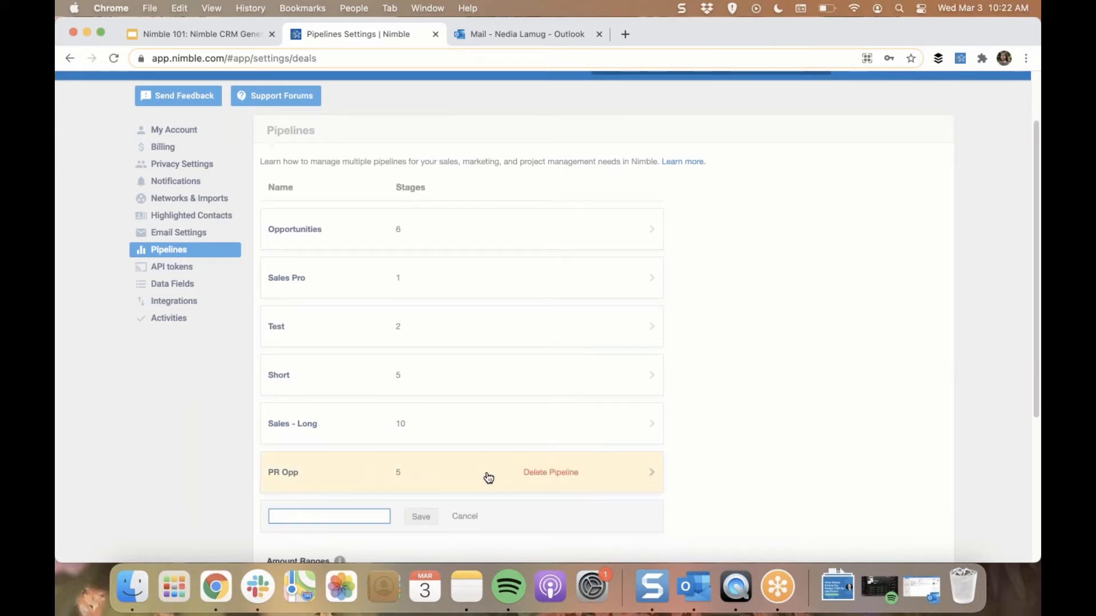
{"action": "left_click", "coordinate": [483, 486]}
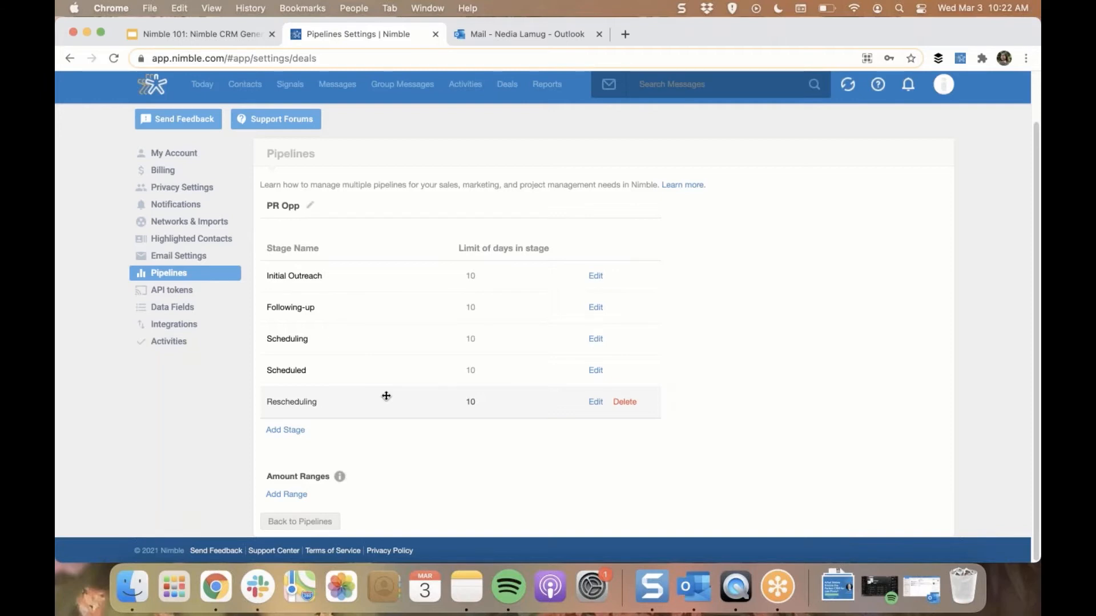
Return to the deals and compare the list view with the pipeline view of the Opportunities pipeline
{"action": "left_click", "coordinate": [503, 88]}
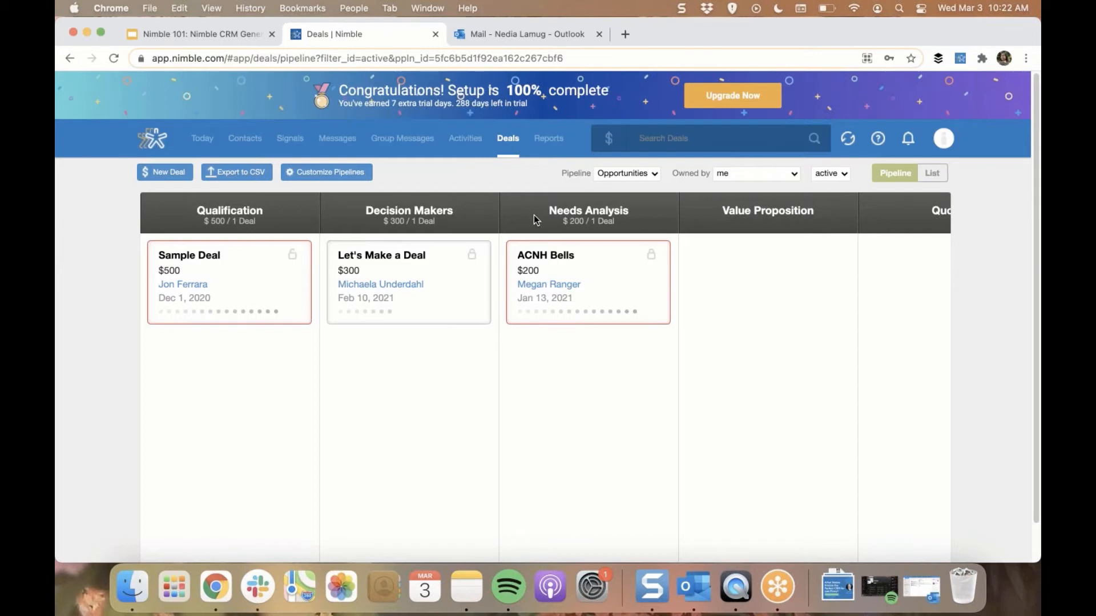
{"action": "left_click", "coordinate": [935, 175]}
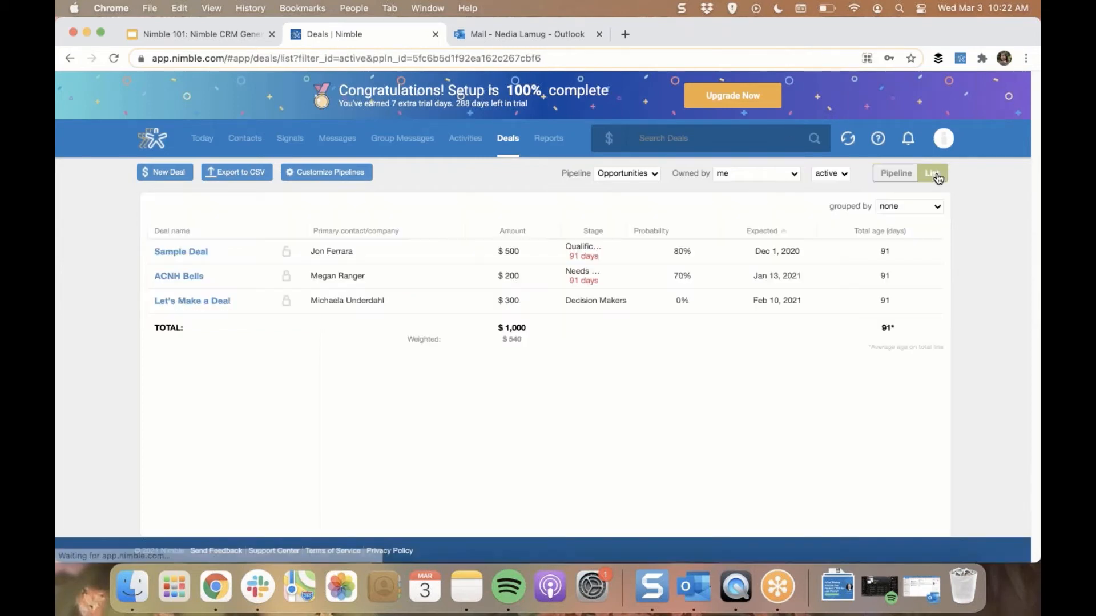
{"action": "left_click", "coordinate": [895, 177]}
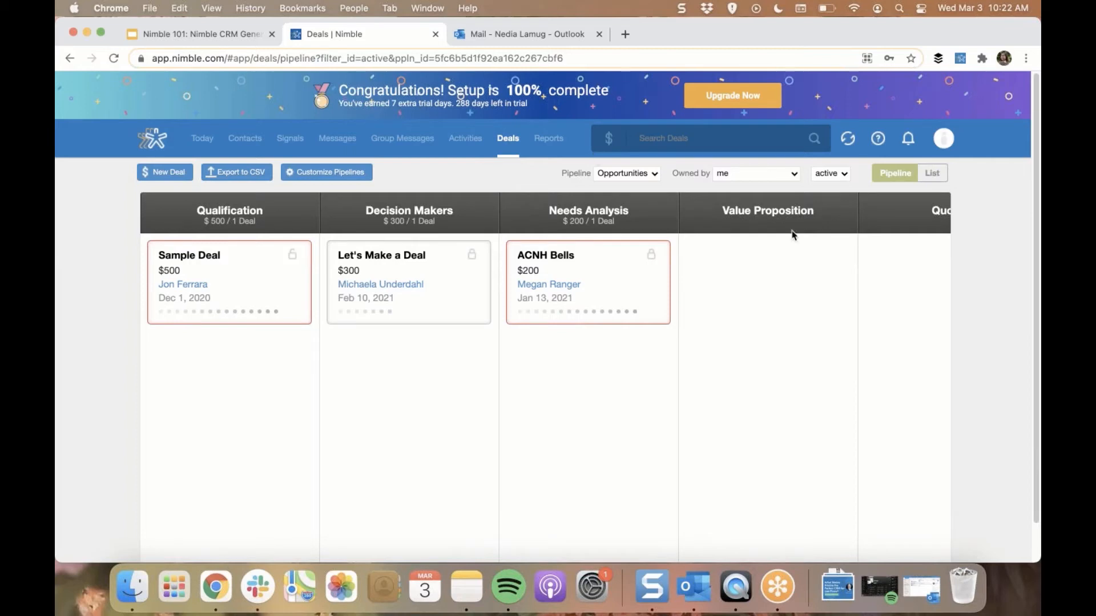
View the New Deal form and the deal export options with their assignee choices, closing both without saving or exporting
{"action": "left_click", "coordinate": [165, 171]}
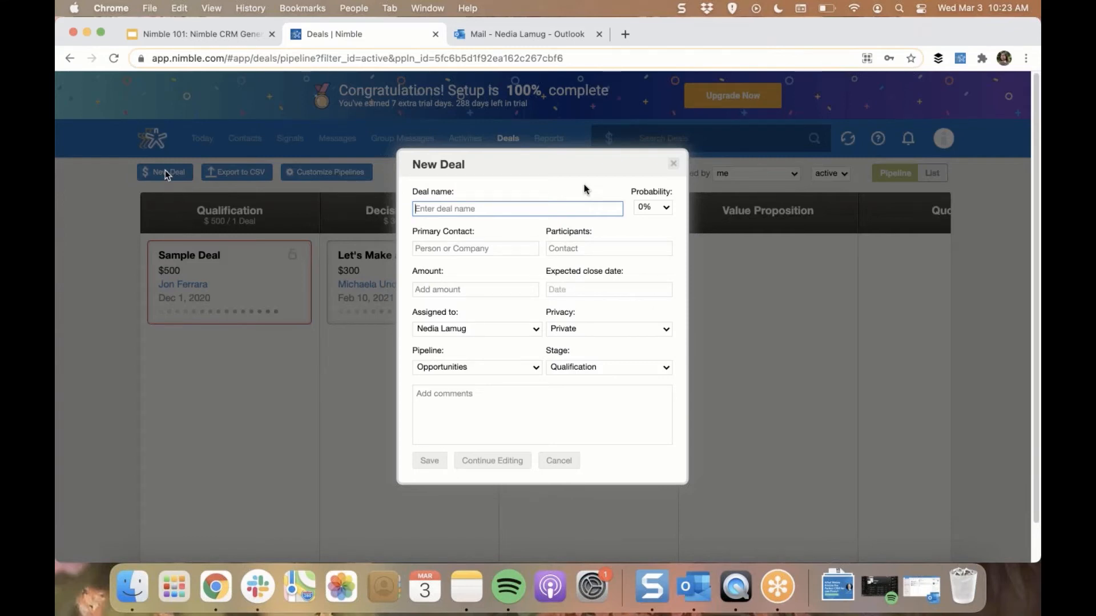
{"action": "left_click", "coordinate": [674, 165]}
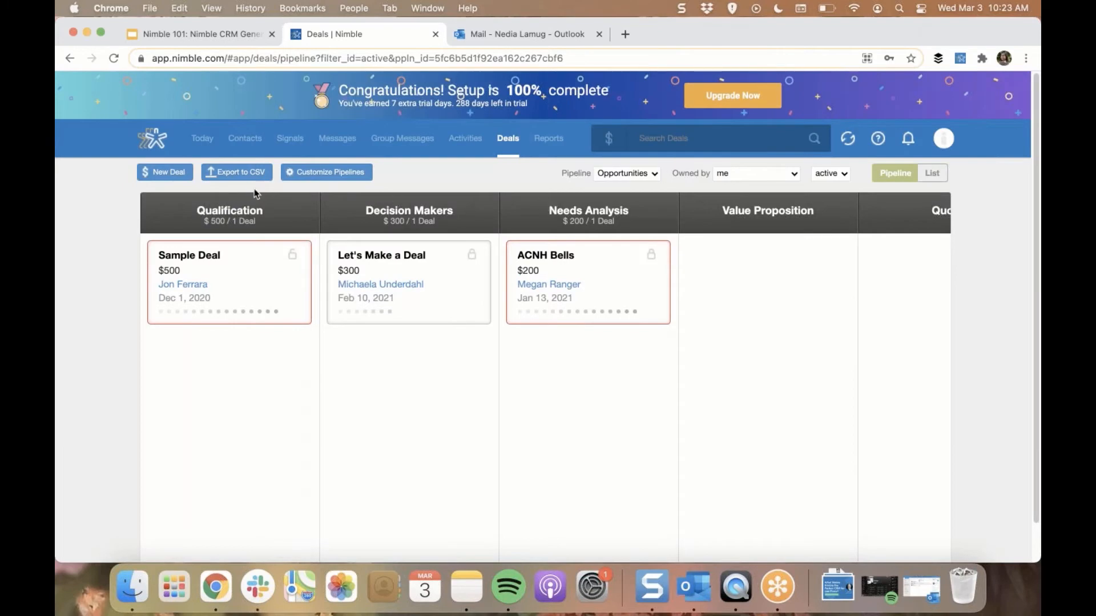
{"action": "left_click", "coordinate": [248, 174]}
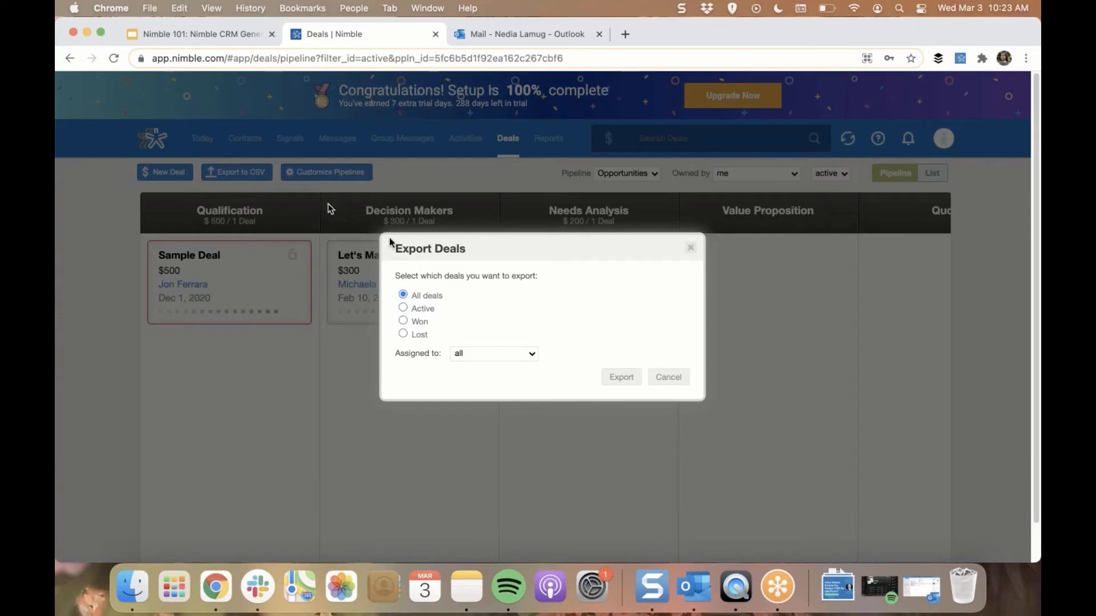
{"action": "left_click", "coordinate": [490, 354]}
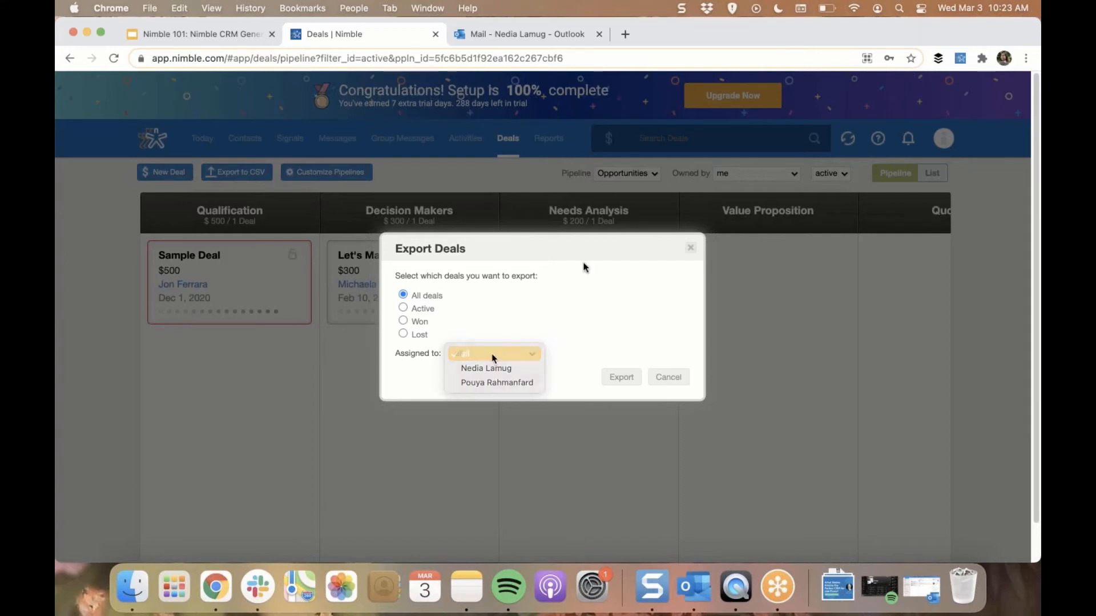
{"action": "left_click", "coordinate": [699, 243]}
{"action": "left_click", "coordinate": [691, 248]}
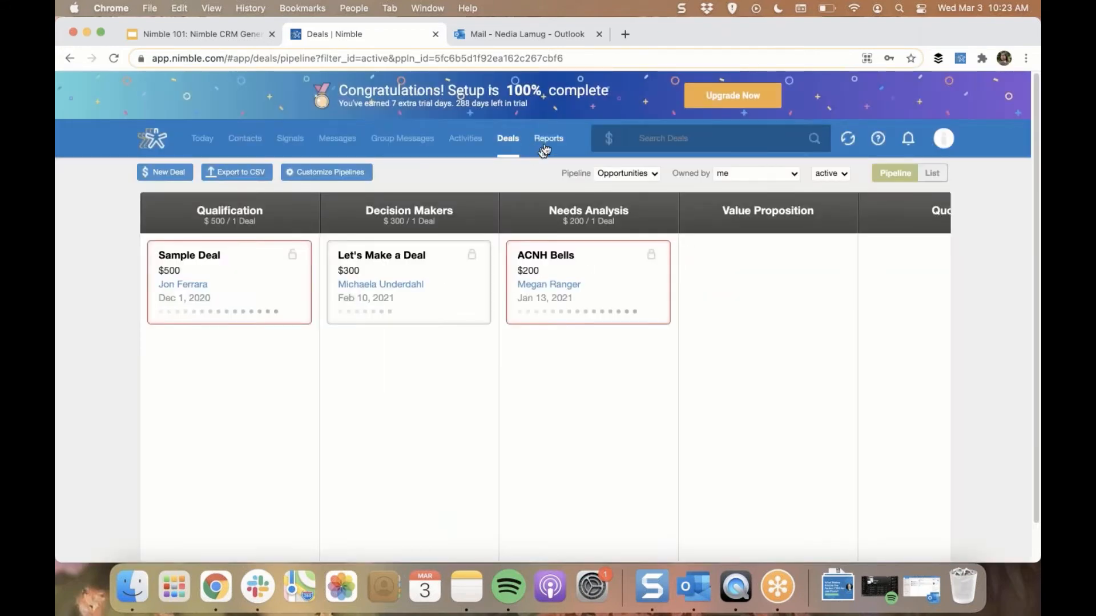
Open the deal reports and view the dashboard, Forecasted Deals and Deals History
{"action": "left_click", "coordinate": [549, 142]}
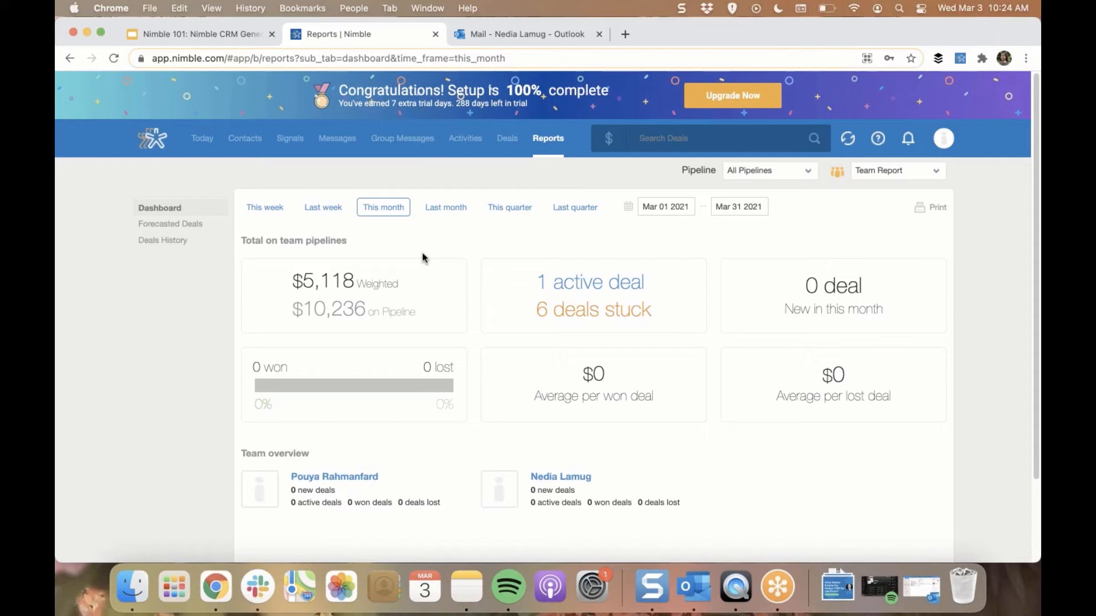
{"action": "left_click", "coordinate": [188, 231]}
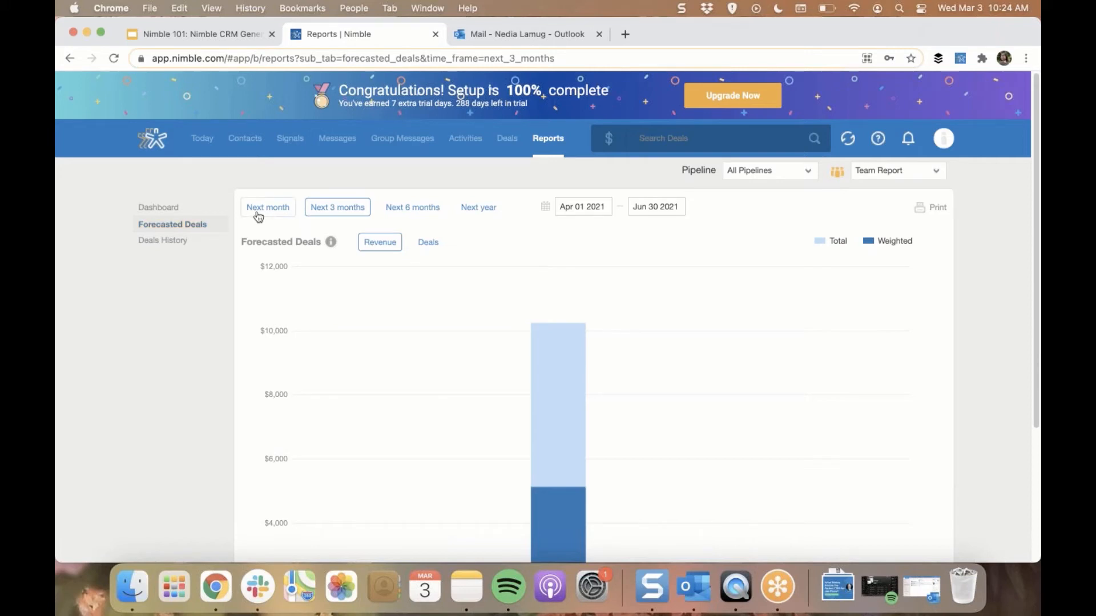
{"action": "left_click", "coordinate": [208, 241]}
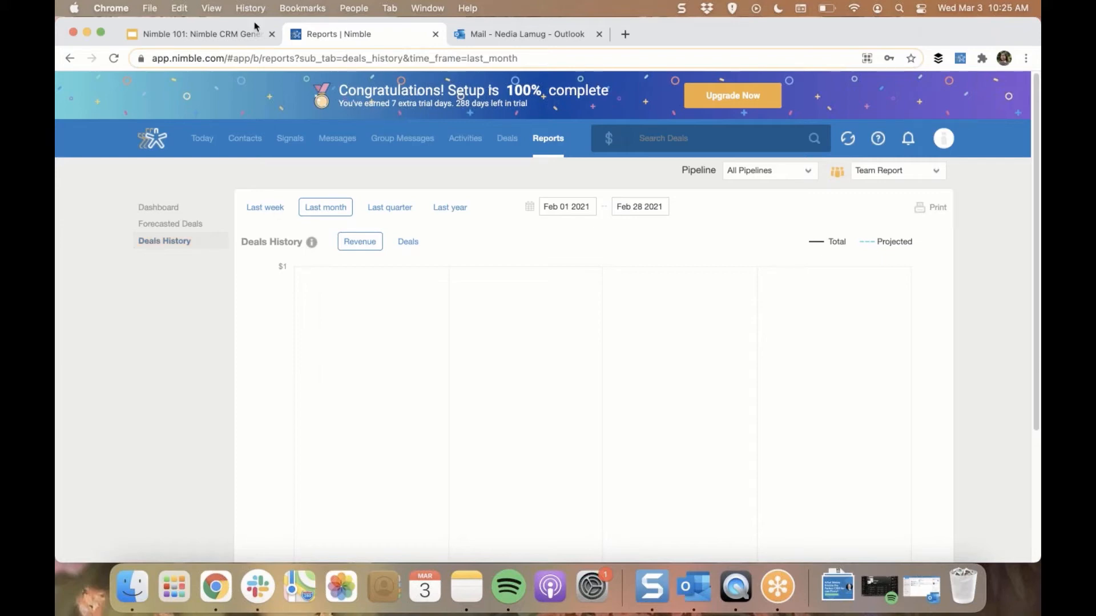
Open linkedin.com in a new browser tab and find the keynote speaker's post in the feed
{"action": "left_click", "coordinate": [626, 35]}
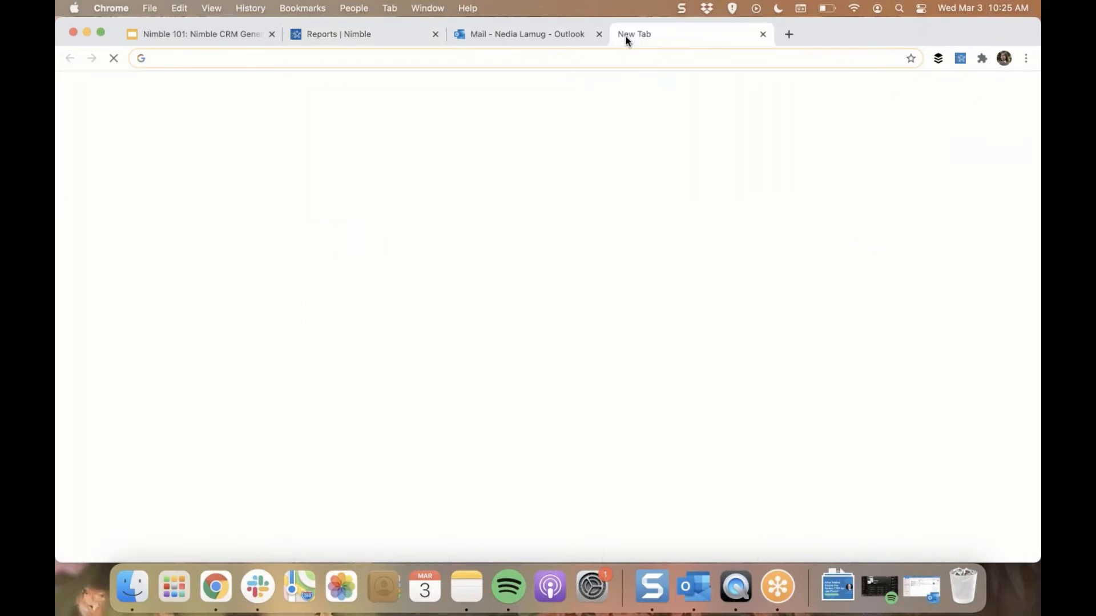
{"action": "type", "text": "link"}
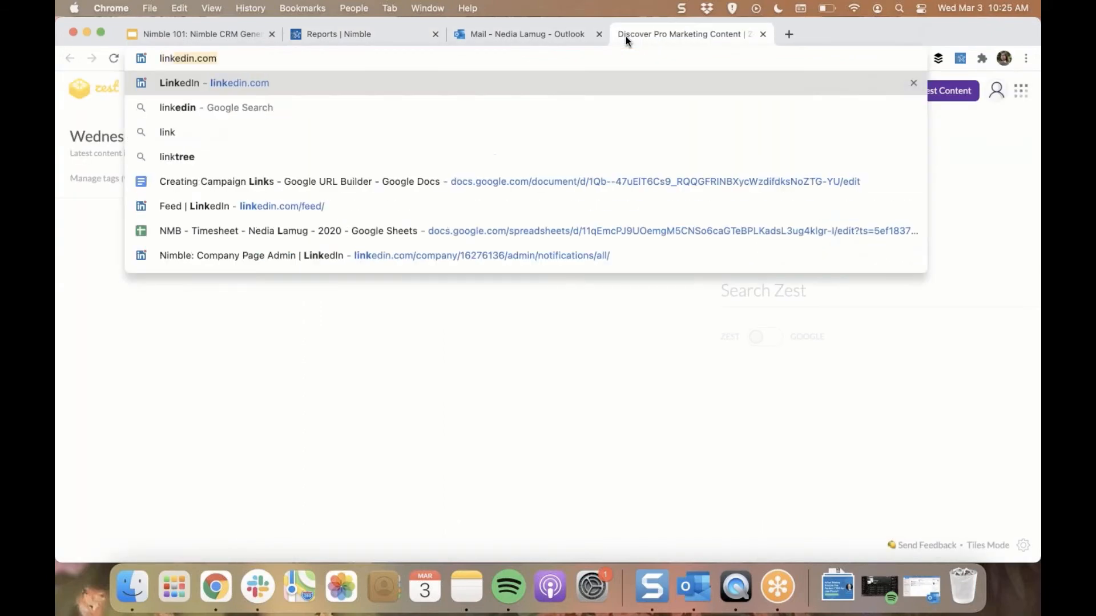
{"action": "key", "text": "Return"}
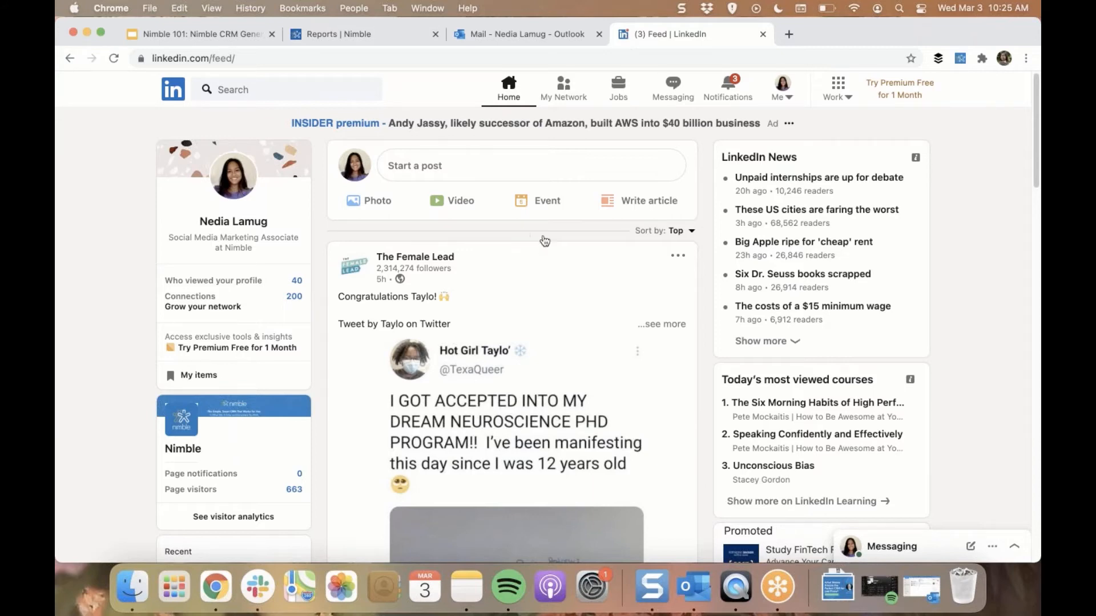
{"action": "scroll", "coordinate": [685, 308], "scroll_direction": "down", "scroll_amount": 15}
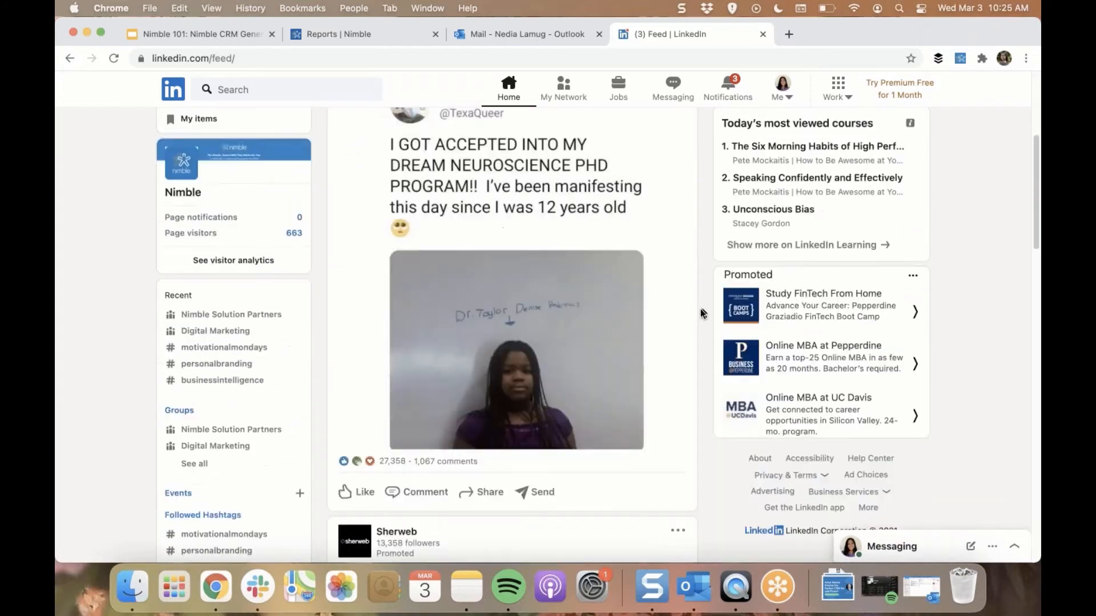
{"action": "scroll", "coordinate": [700, 313], "scroll_direction": "down", "scroll_amount": 5}
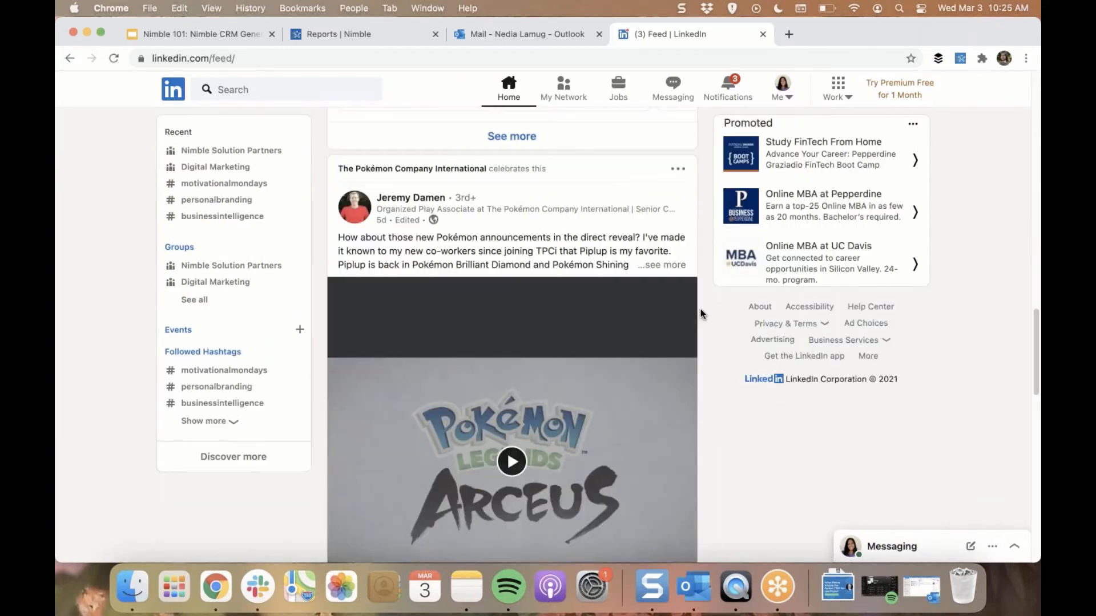
{"action": "scroll", "coordinate": [701, 313], "scroll_direction": "down", "scroll_amount": 12}
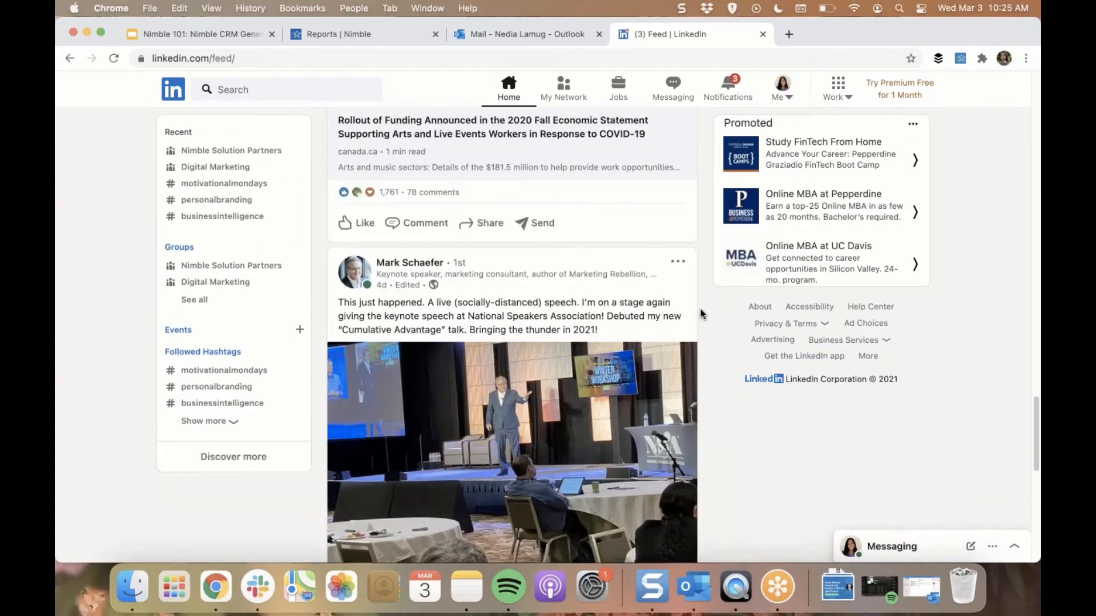
Look up the keynote speaker with the Nimble browser extension and view the matching contact record for the CEO at B Squared Media, LLC
{"action": "left_click", "coordinate": [960, 61]}
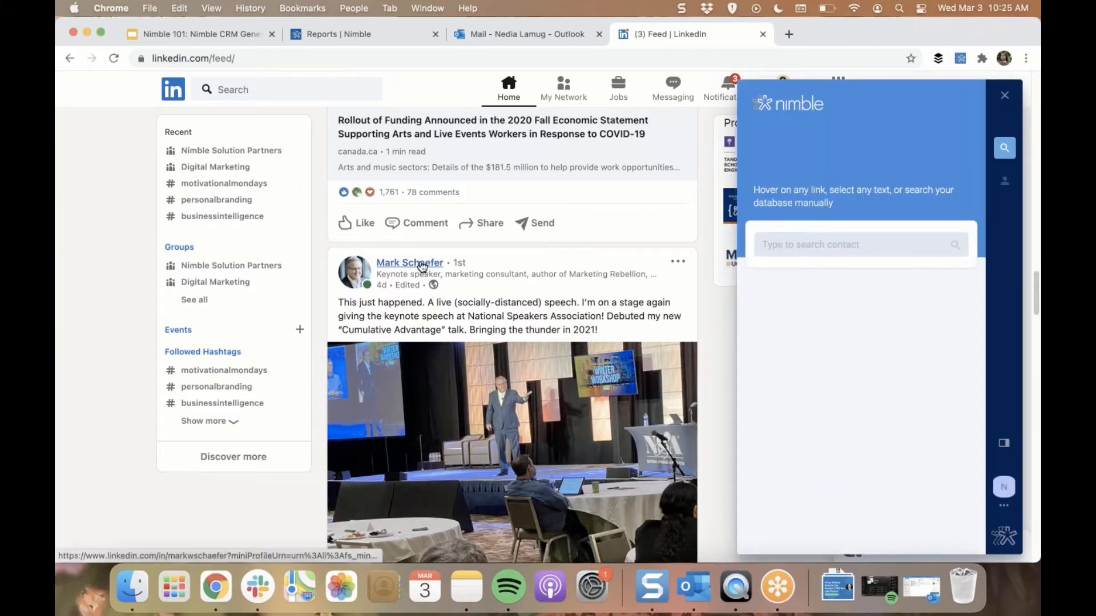
{"action": "mouse_move", "coordinate": [422, 266]}
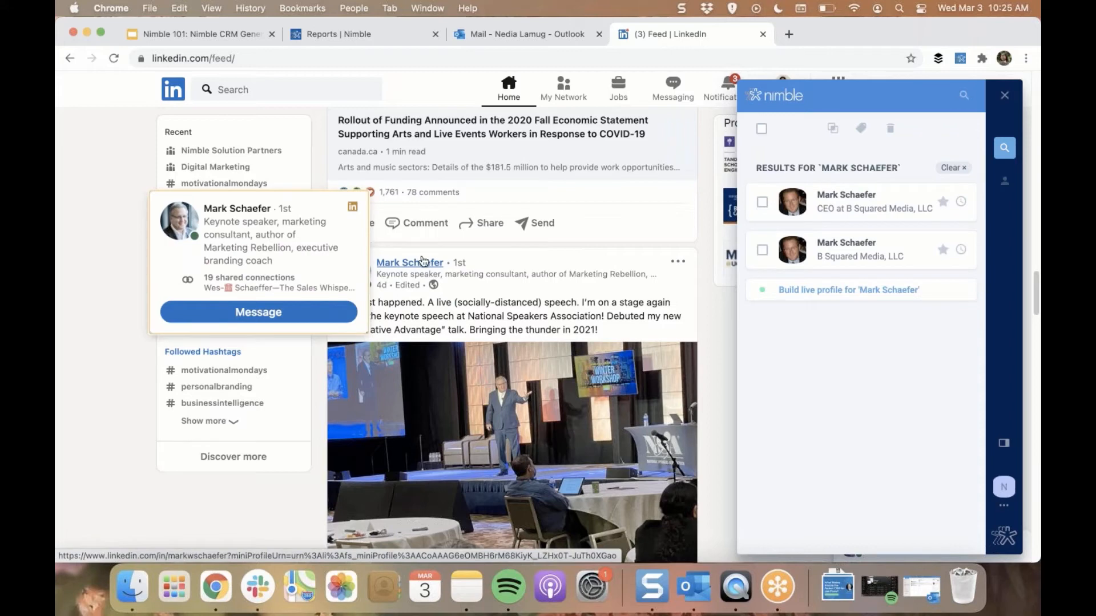
{"action": "left_click", "coordinate": [904, 203]}
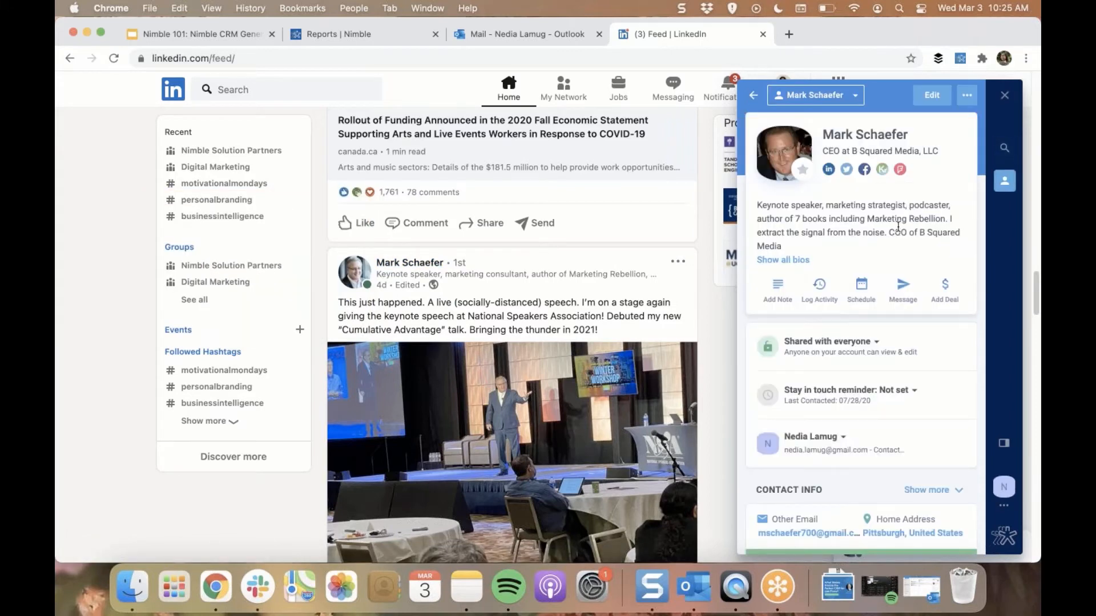
{"action": "scroll", "coordinate": [895, 323], "scroll_direction": "down", "scroll_amount": 2}
{"action": "scroll", "coordinate": [932, 319], "scroll_direction": "up", "scroll_amount": 2}
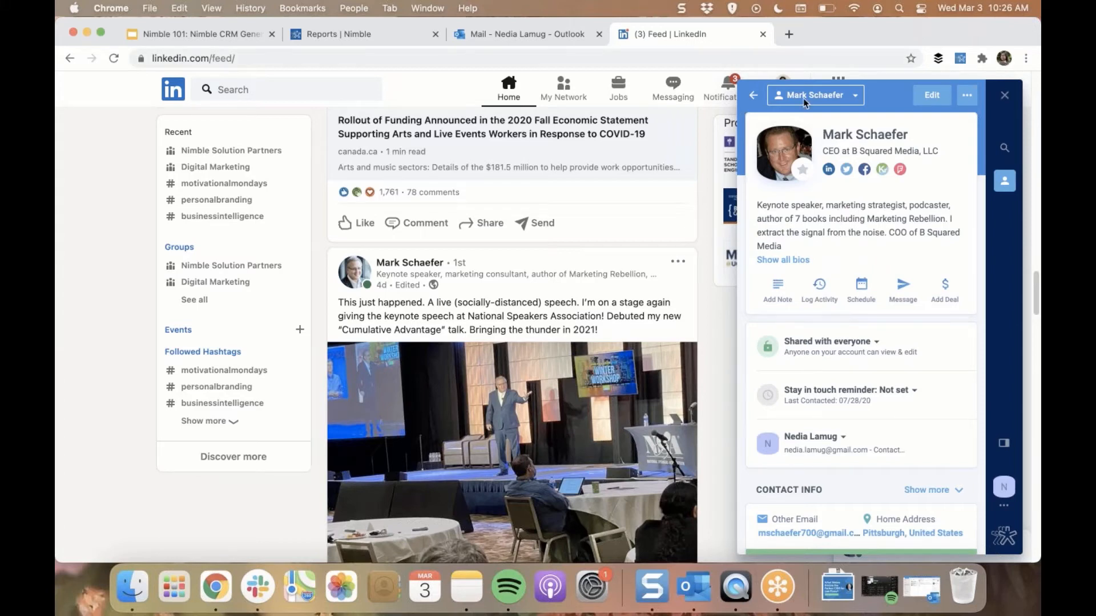
Return to the extension's search results and open the LinkedIn profile of the CTO whose post follows in the feed
{"action": "left_click", "coordinate": [751, 100]}
{"action": "scroll", "coordinate": [602, 258], "scroll_direction": "down", "scroll_amount": 5}
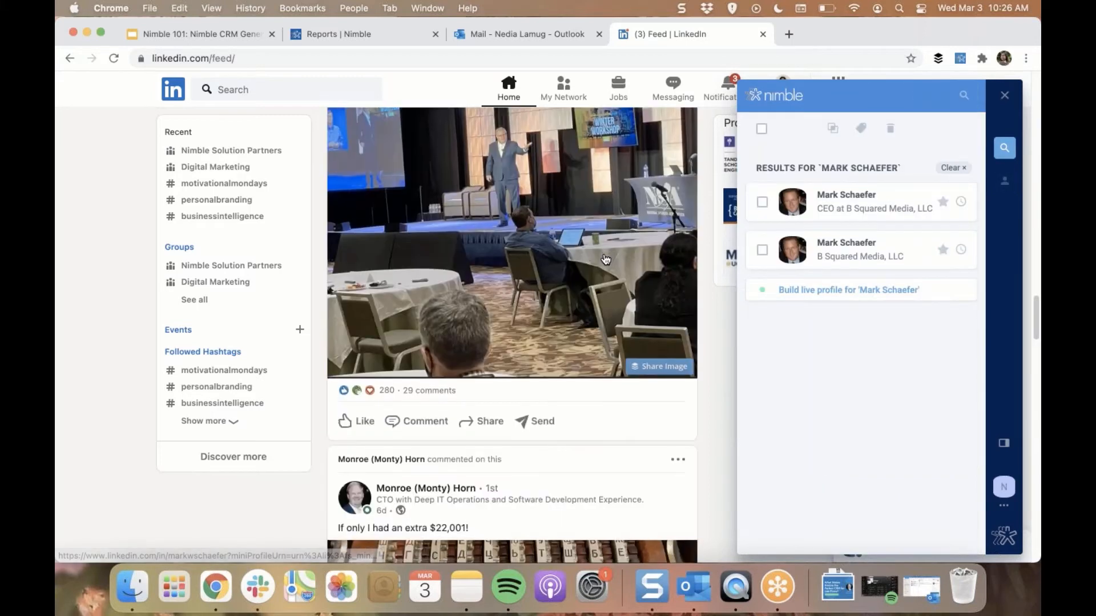
{"action": "scroll", "coordinate": [607, 259], "scroll_direction": "down", "scroll_amount": 1}
{"action": "scroll", "coordinate": [609, 258], "scroll_direction": "down", "scroll_amount": 3}
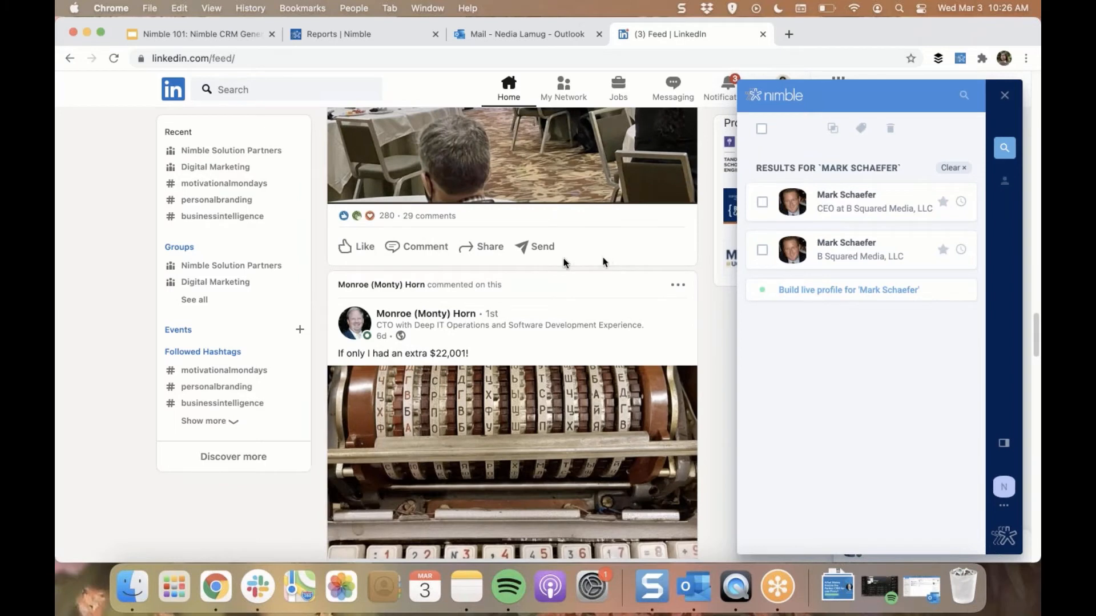
{"action": "left_click", "coordinate": [456, 317]}
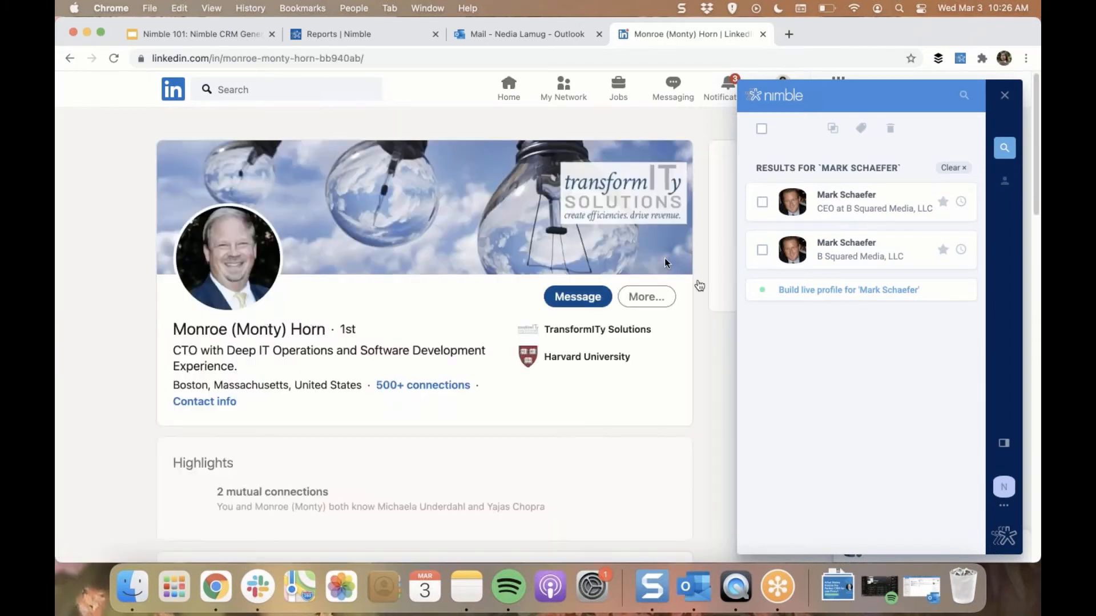
Look up the CTO's full name from the profile page in the Nimble extension and open the matching live profile
{"action": "left_click_drag", "start_coordinate": [173, 330], "coordinate": [320, 331]}
{"action": "left_click", "coordinate": [305, 331]}
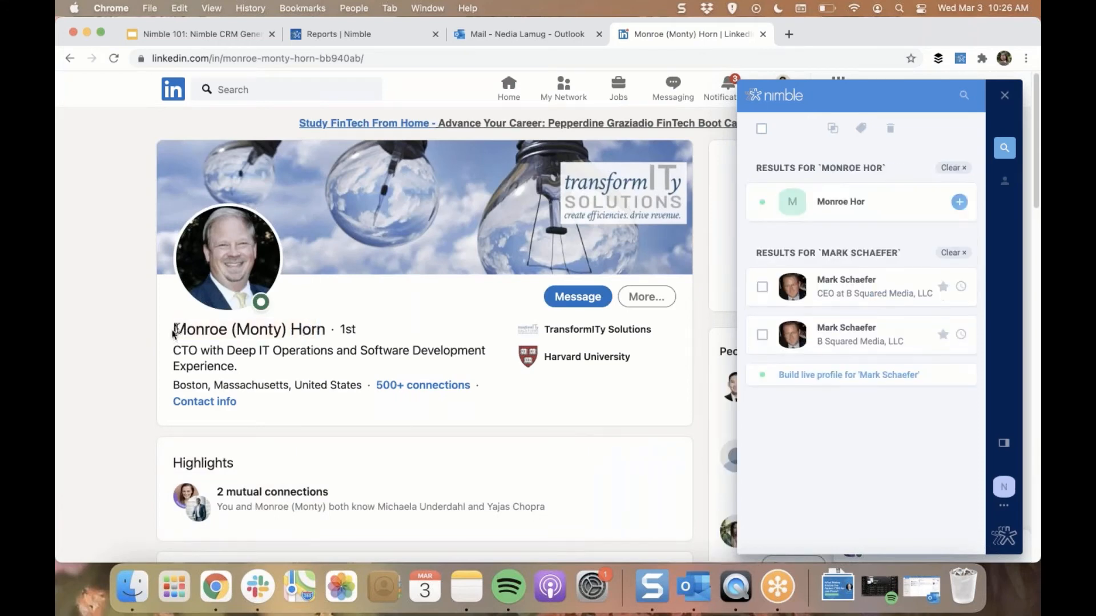
{"action": "left_click_drag", "start_coordinate": [173, 330], "coordinate": [323, 330]}
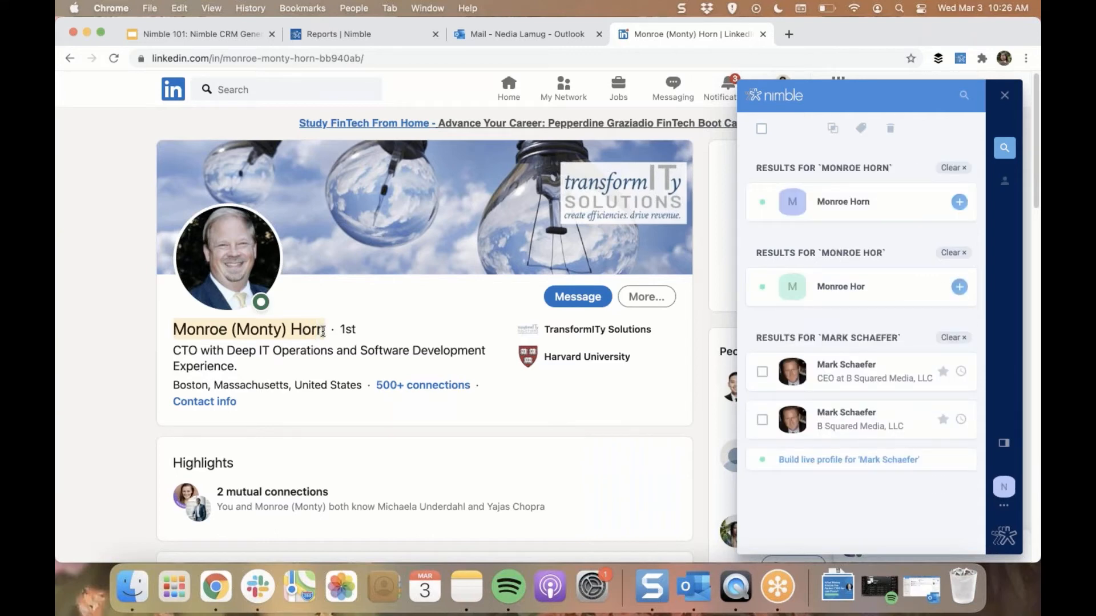
{"action": "left_click", "coordinate": [899, 212]}
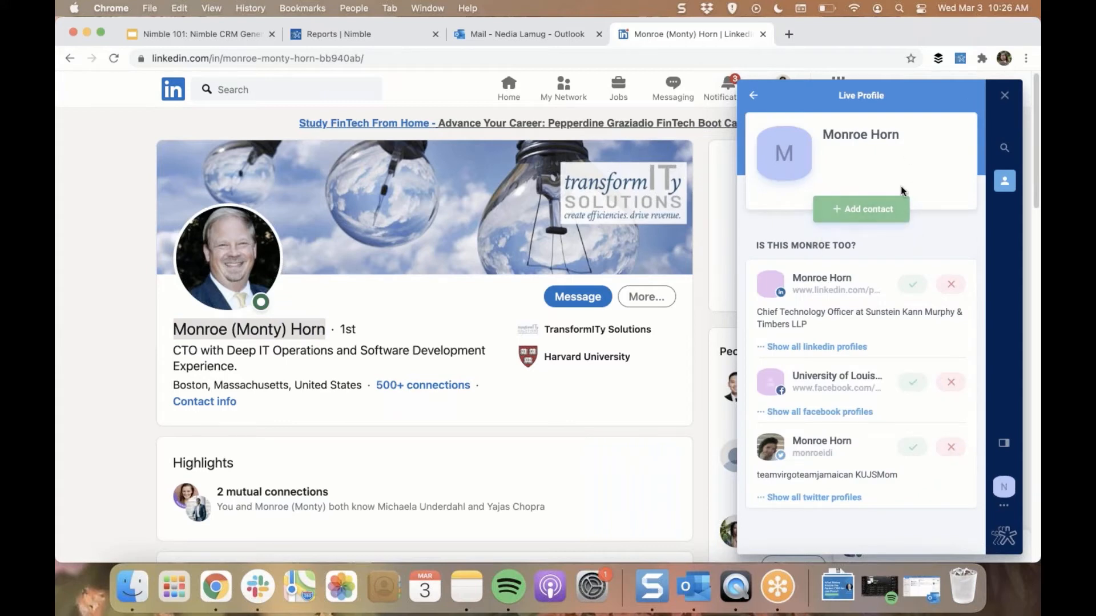
Add the CTO's live profile to Nimble as a contact and open the new record for editing
{"action": "left_click", "coordinate": [871, 216]}
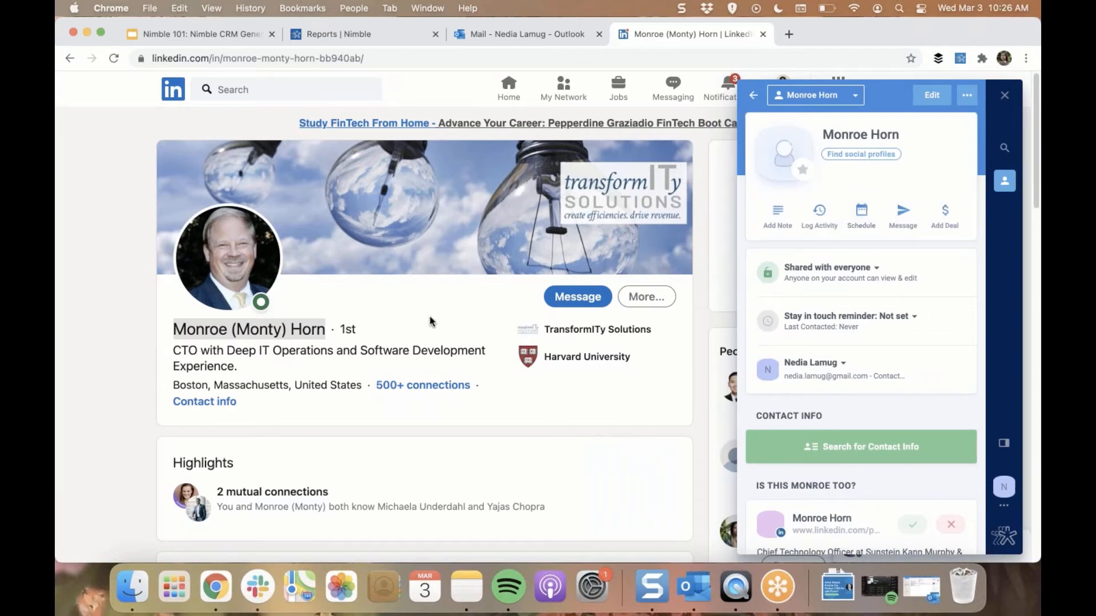
{"action": "scroll", "coordinate": [432, 317], "scroll_direction": "down", "scroll_amount": 1}
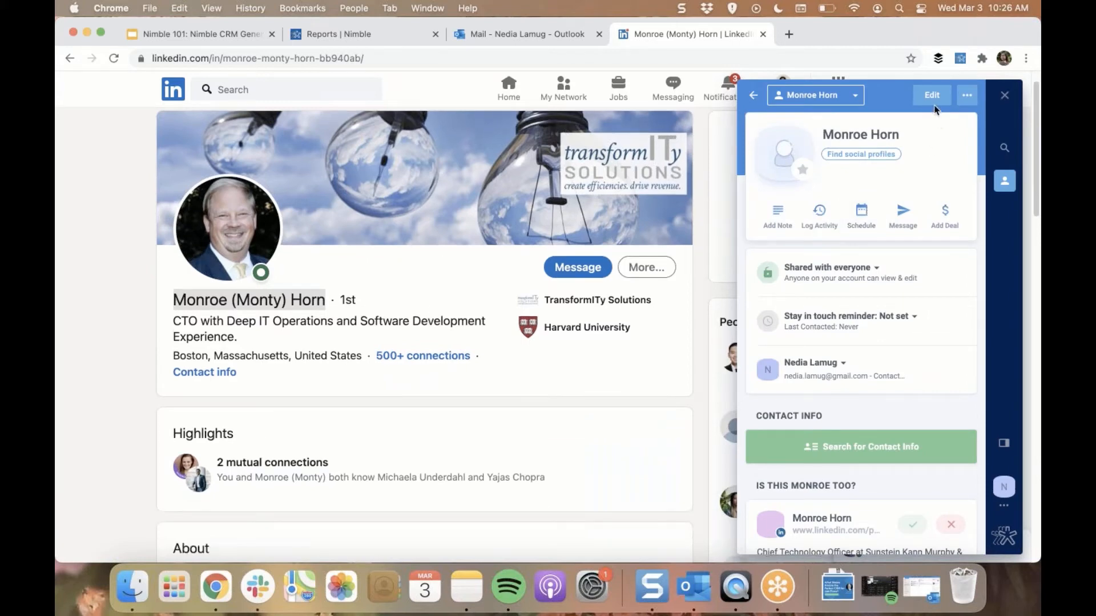
{"action": "left_click", "coordinate": [937, 98]}
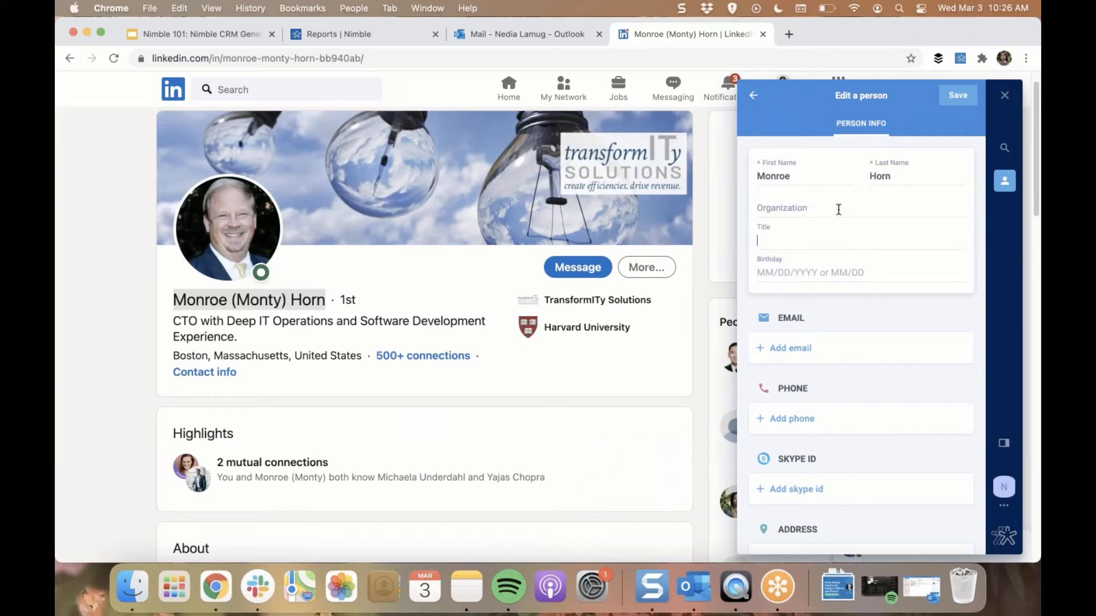
Set the contact's organization to TranformITy Solutions and the title to Principal, based on the LinkedIn profile's experience section
{"action": "left_click", "coordinate": [839, 210]}
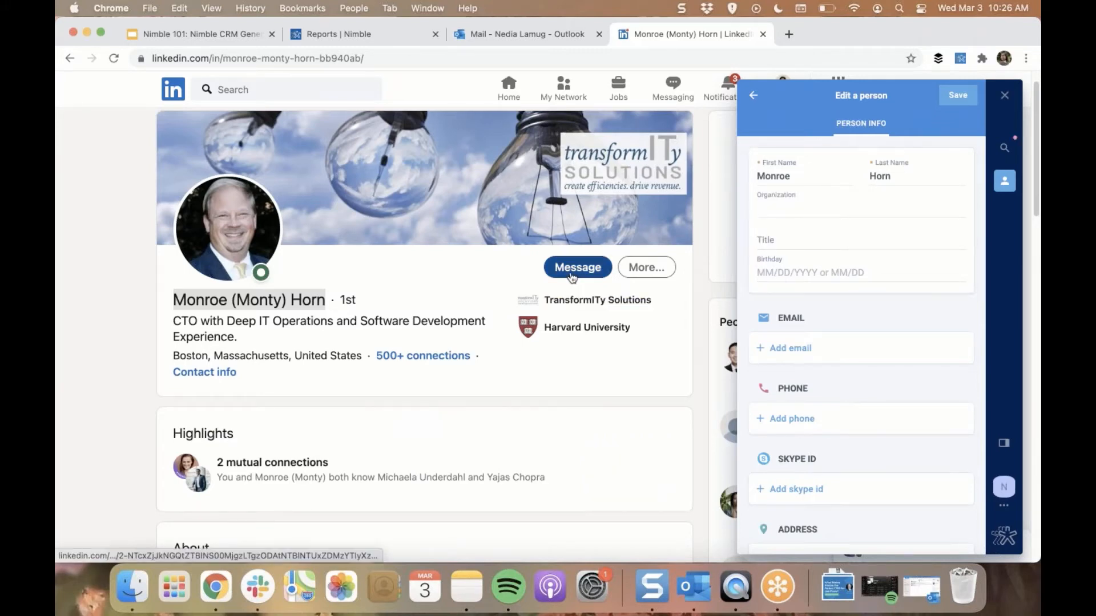
{"action": "type", "text": "Tranform"}
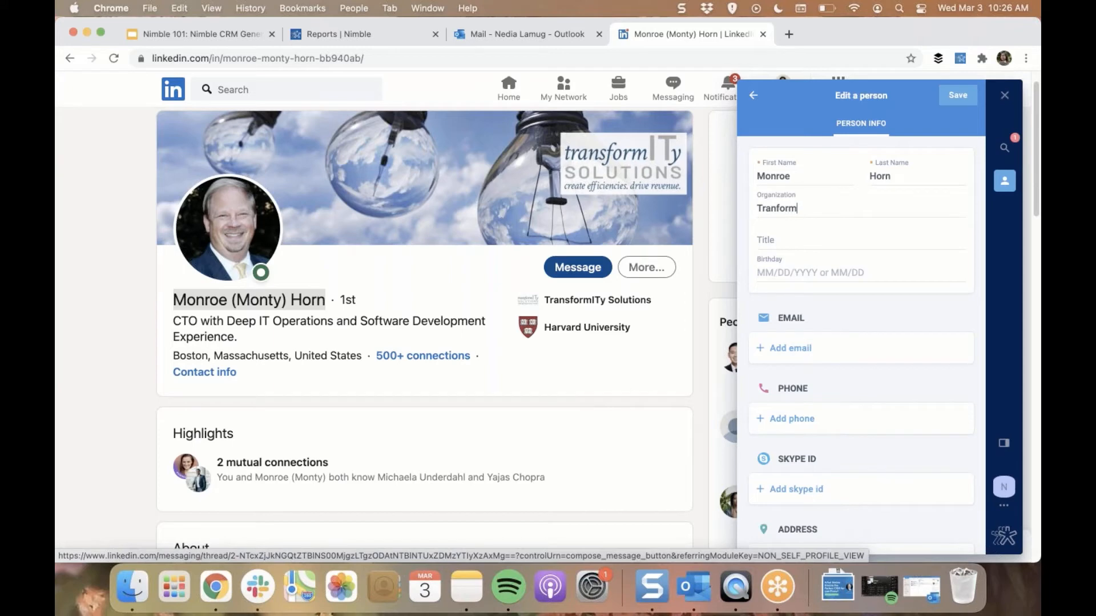
{"action": "type", "text": "OTy"}
{"action": "key", "text": "BackSpace"}
{"action": "key", "text": "BackSpace"}
{"action": "key", "text": "BackSpace"}
{"action": "key", "text": "BackSpace"}
{"action": "type", "text": "ITy Solutio"}
{"action": "key", "text": "Tab"}
{"action": "scroll", "coordinate": [335, 324], "scroll_direction": "down", "scroll_amount": 10}
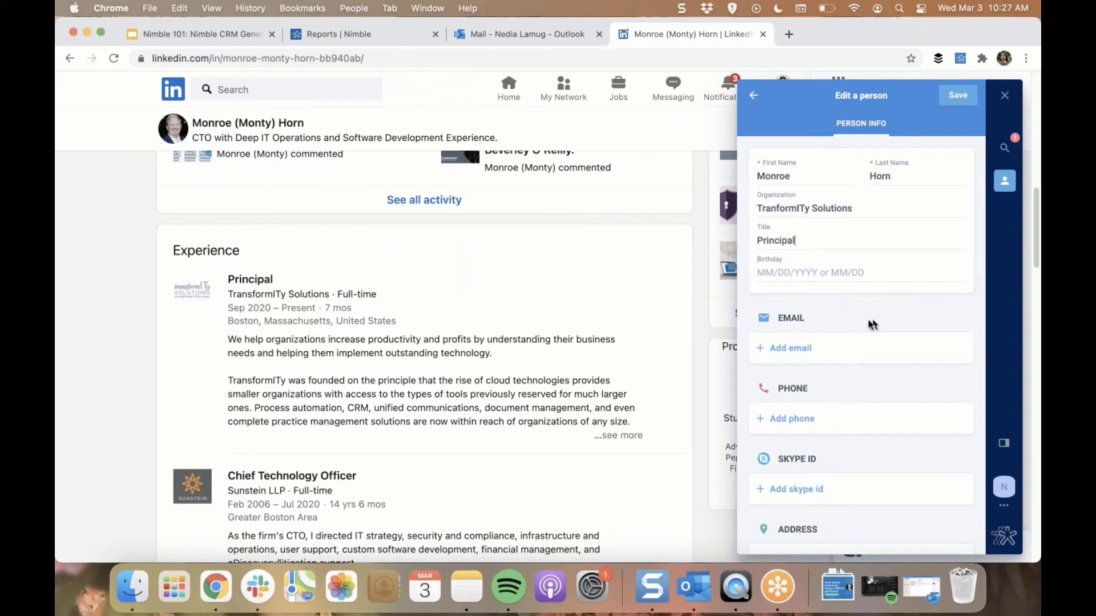
Copy the LinkedIn headline "CTO with Deep IT Operations and Software Development Experience." into a new contact description of type linkedin
{"action": "scroll", "coordinate": [866, 363], "scroll_direction": "down", "scroll_amount": 1}
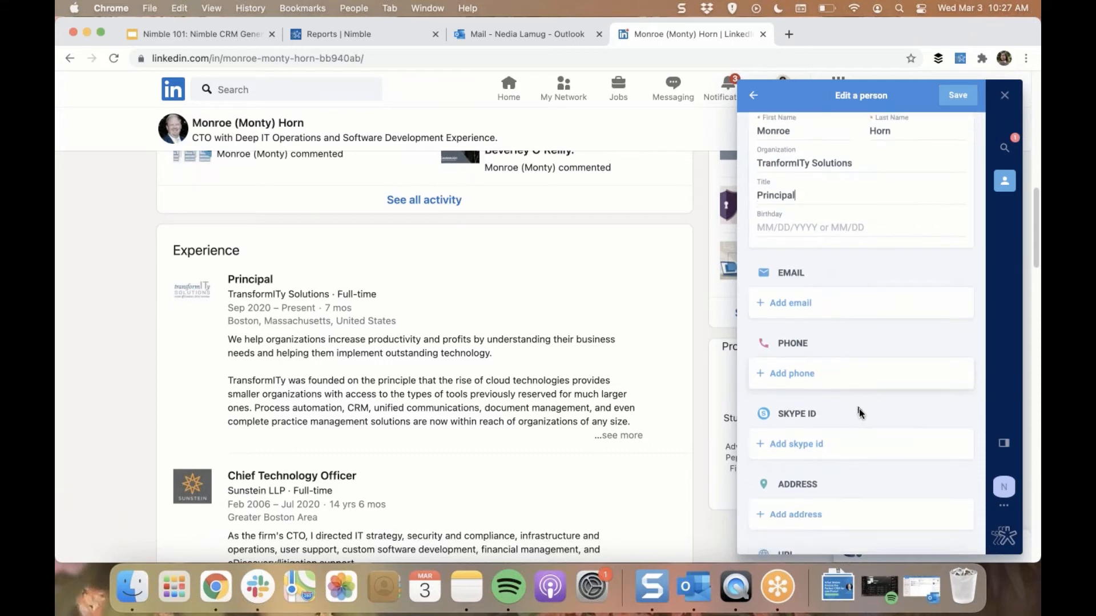
{"action": "scroll", "coordinate": [862, 417], "scroll_direction": "down", "scroll_amount": 3}
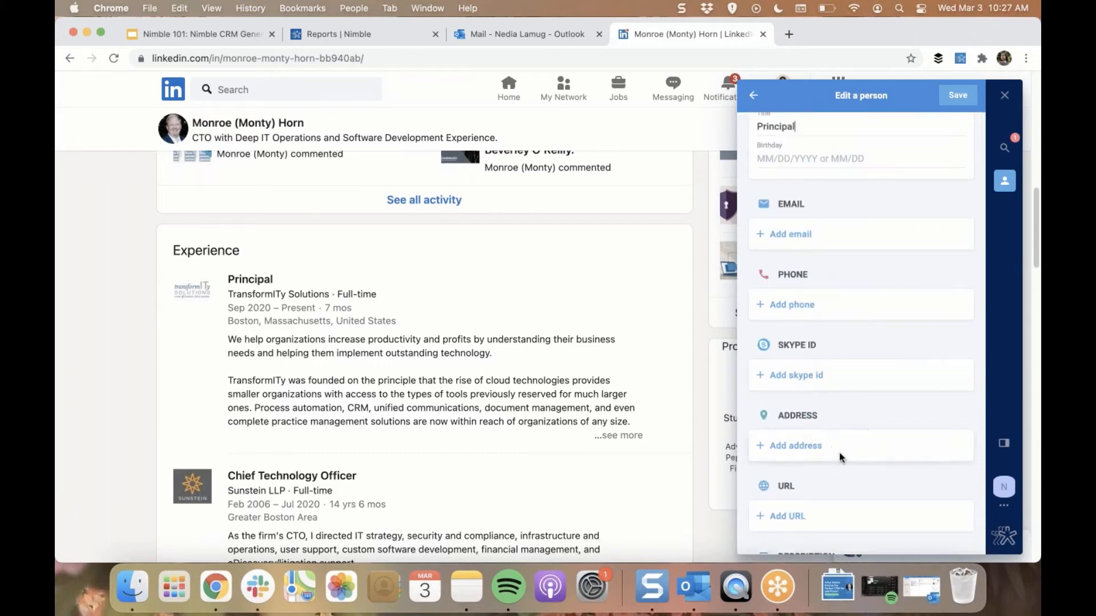
{"action": "scroll", "coordinate": [843, 445], "scroll_direction": "down", "scroll_amount": 5}
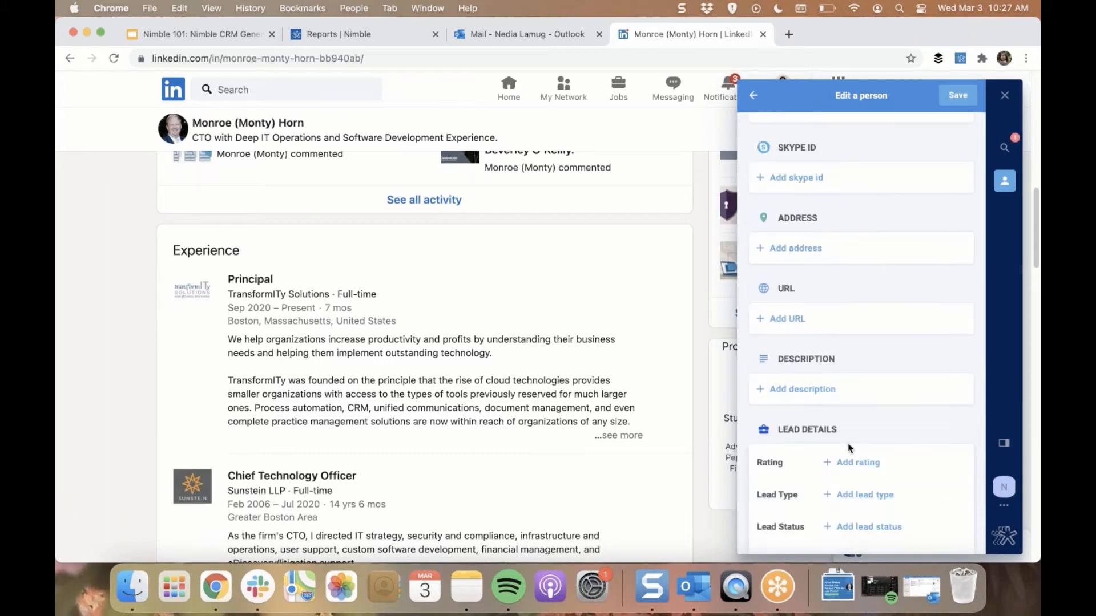
{"action": "scroll", "coordinate": [521, 388], "scroll_direction": "up", "scroll_amount": 8}
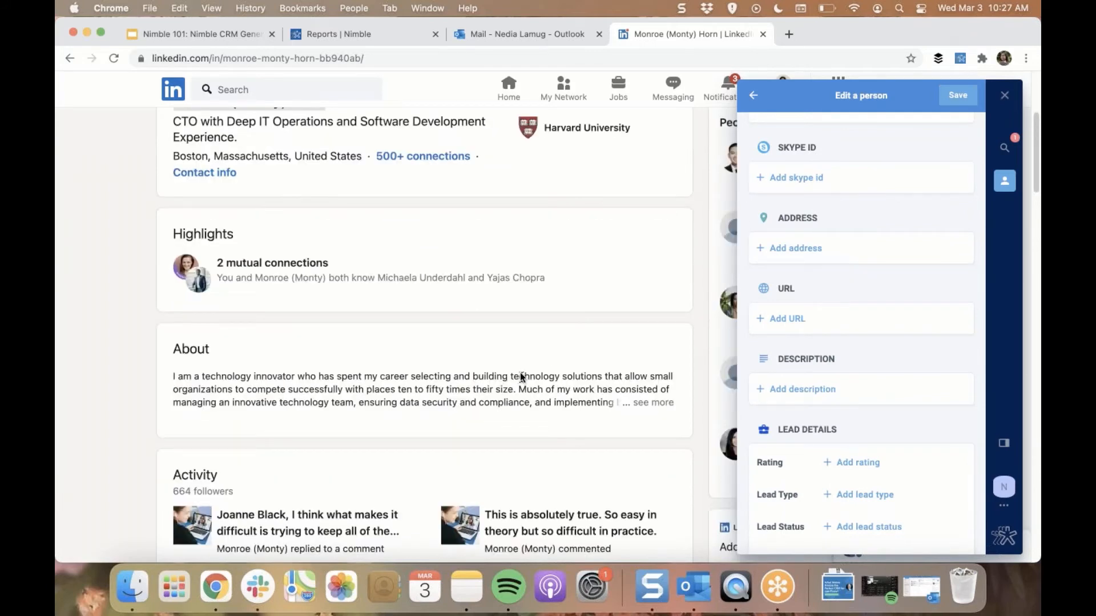
{"action": "scroll", "coordinate": [522, 378], "scroll_direction": "up", "scroll_amount": 5}
{"action": "left_click_drag", "start_coordinate": [242, 371], "coordinate": [177, 350]}
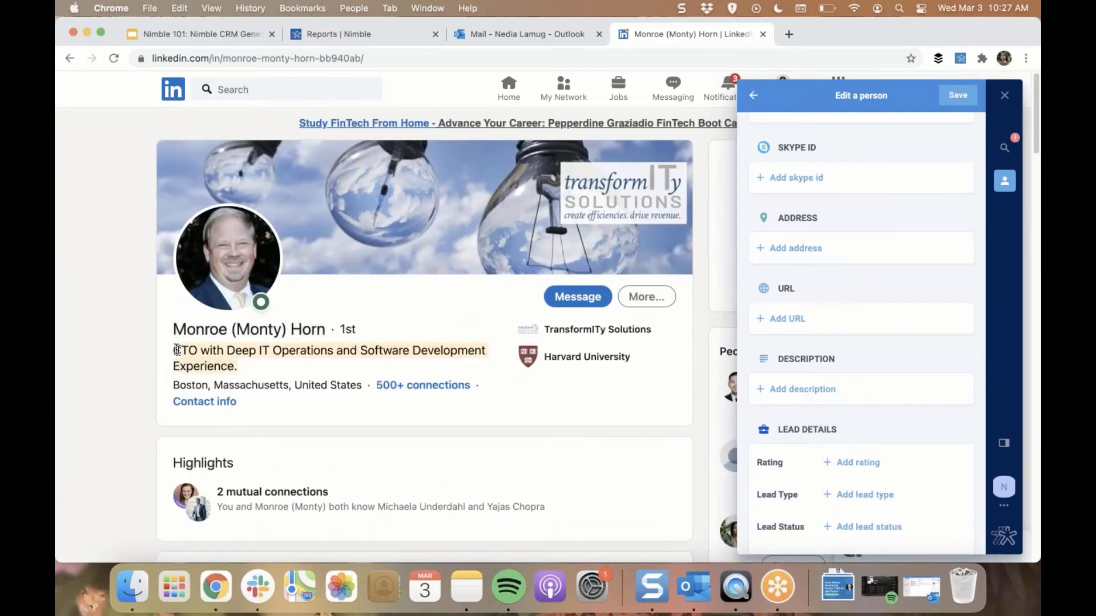
{"action": "key", "text": "super+c"}
{"action": "left_click", "coordinate": [799, 394]}
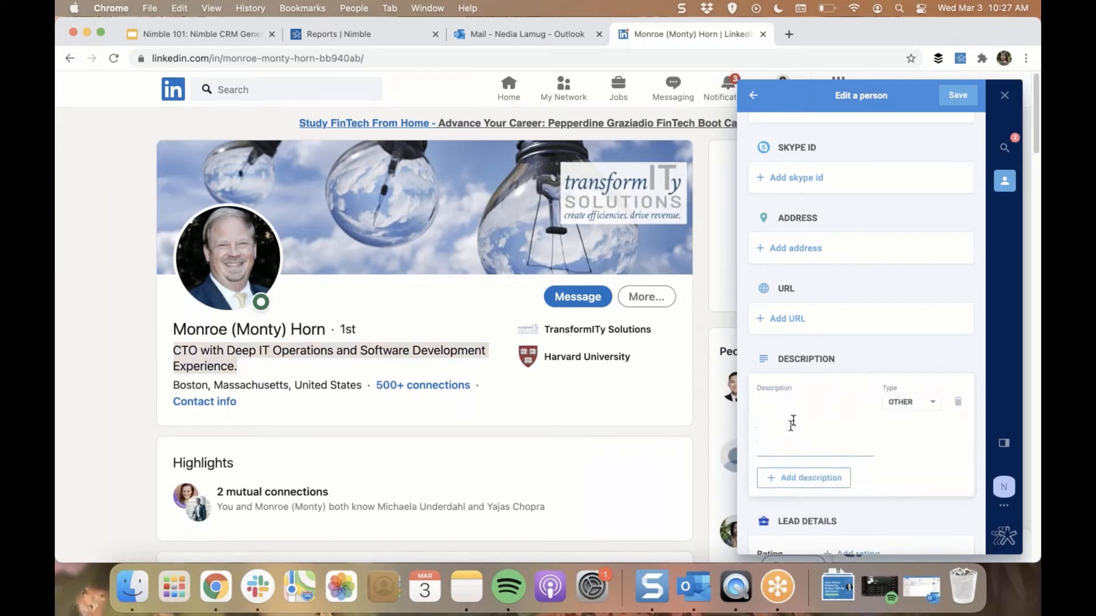
{"action": "key", "text": "super+v"}
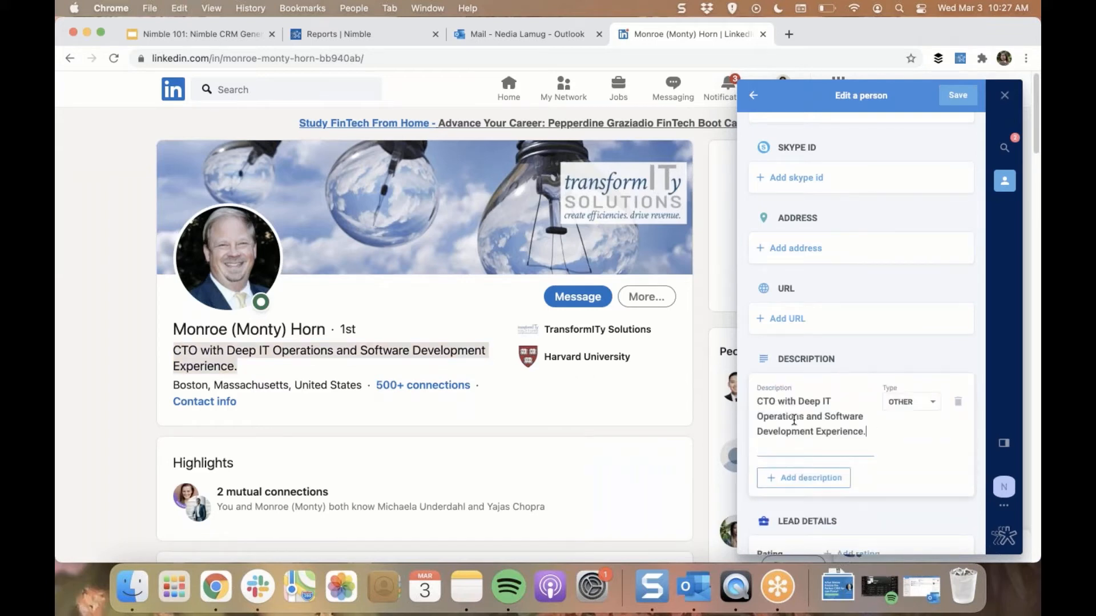
{"action": "left_click", "coordinate": [920, 406]}
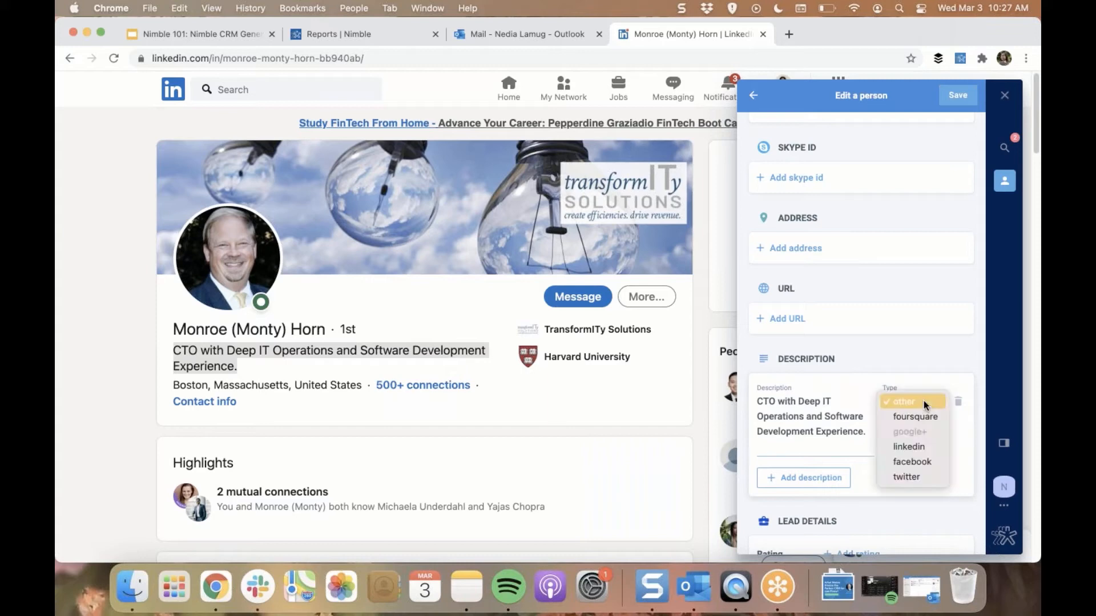
{"action": "left_click", "coordinate": [928, 449]}
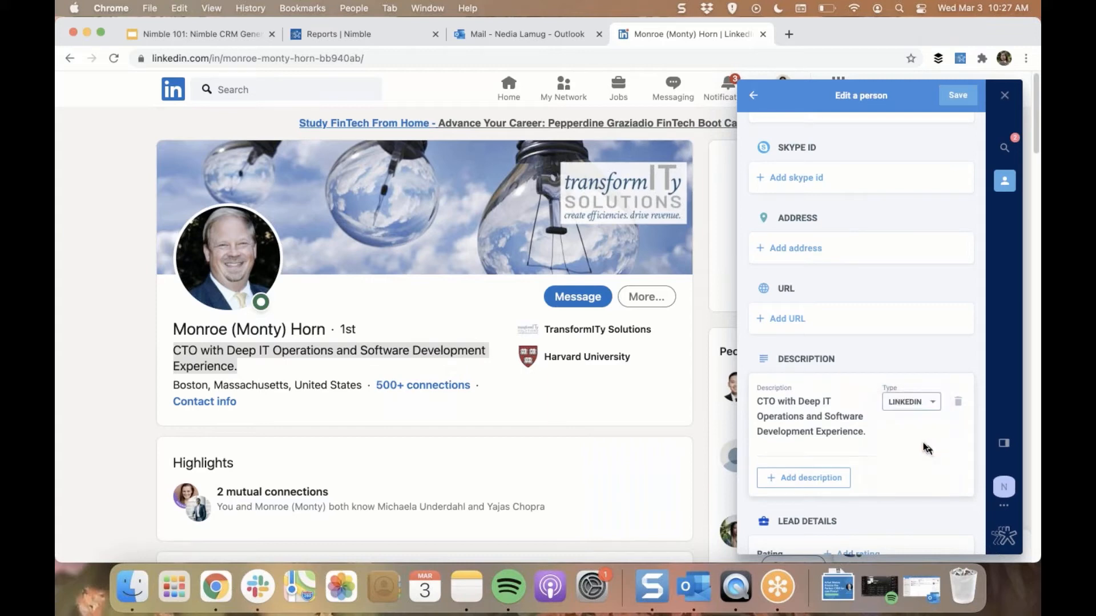
Save the edited contact and open its full record in the Nimble web app
{"action": "scroll", "coordinate": [922, 457], "scroll_direction": "down", "scroll_amount": 1}
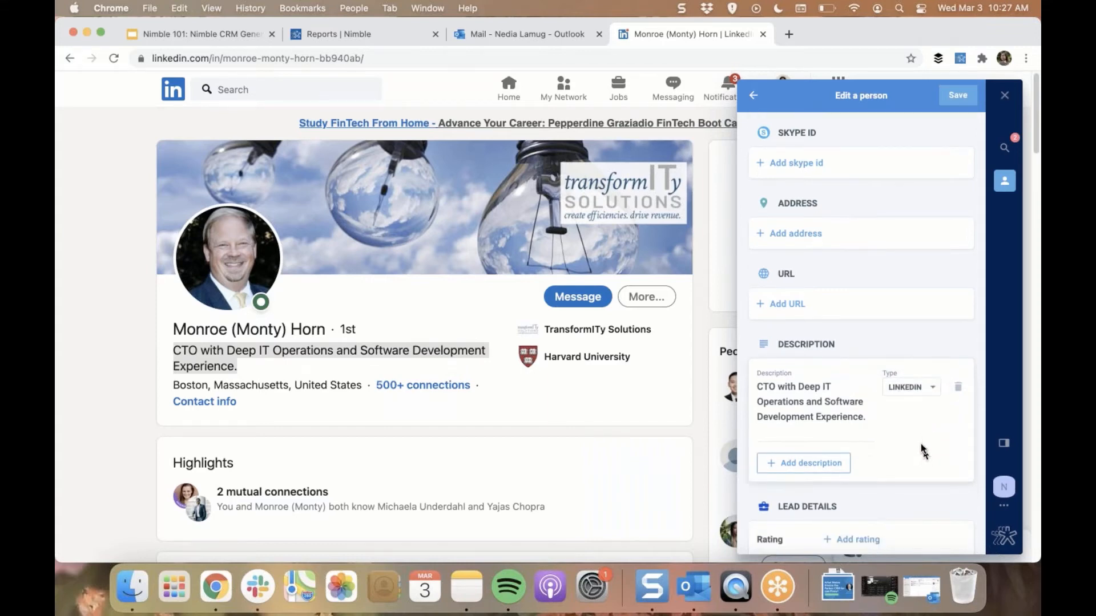
{"action": "scroll", "coordinate": [922, 451], "scroll_direction": "down", "scroll_amount": 5}
{"action": "scroll", "coordinate": [907, 452], "scroll_direction": "down", "scroll_amount": 3}
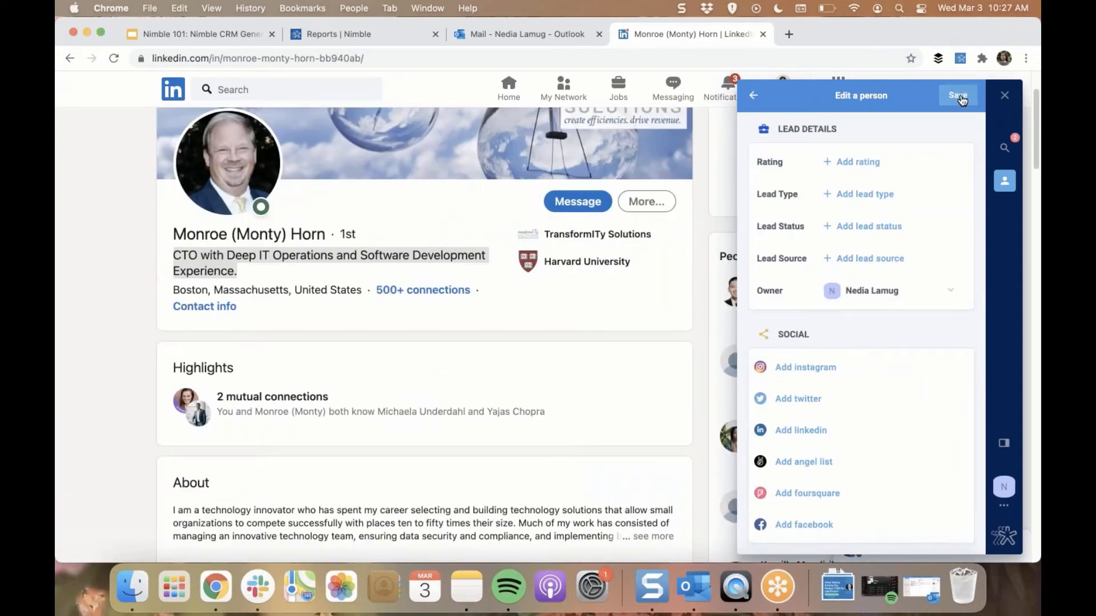
{"action": "left_click", "coordinate": [961, 97]}
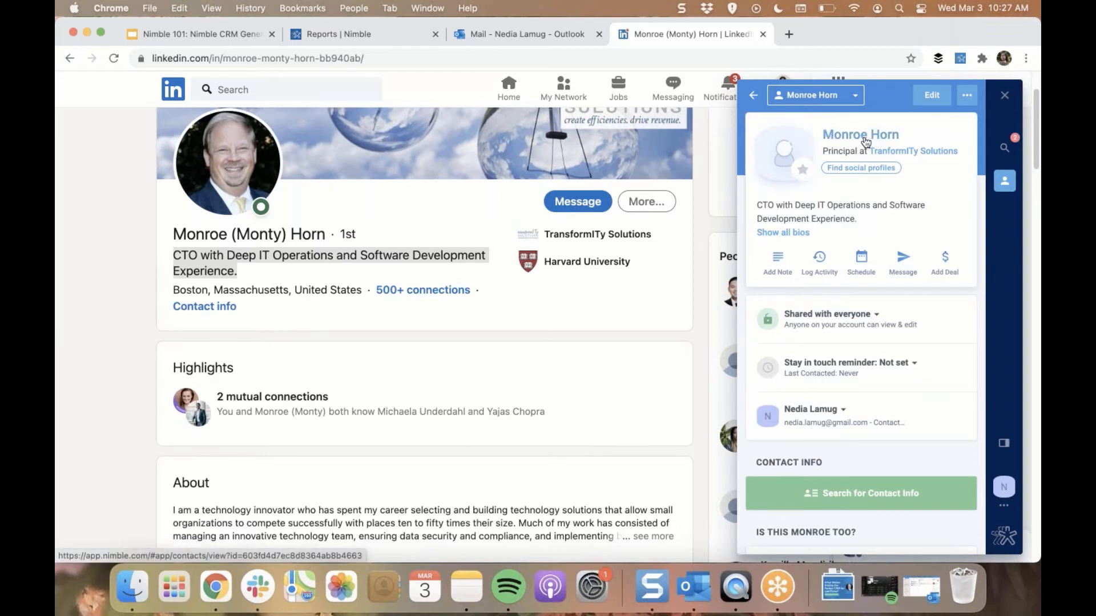
{"action": "left_click", "coordinate": [866, 141]}
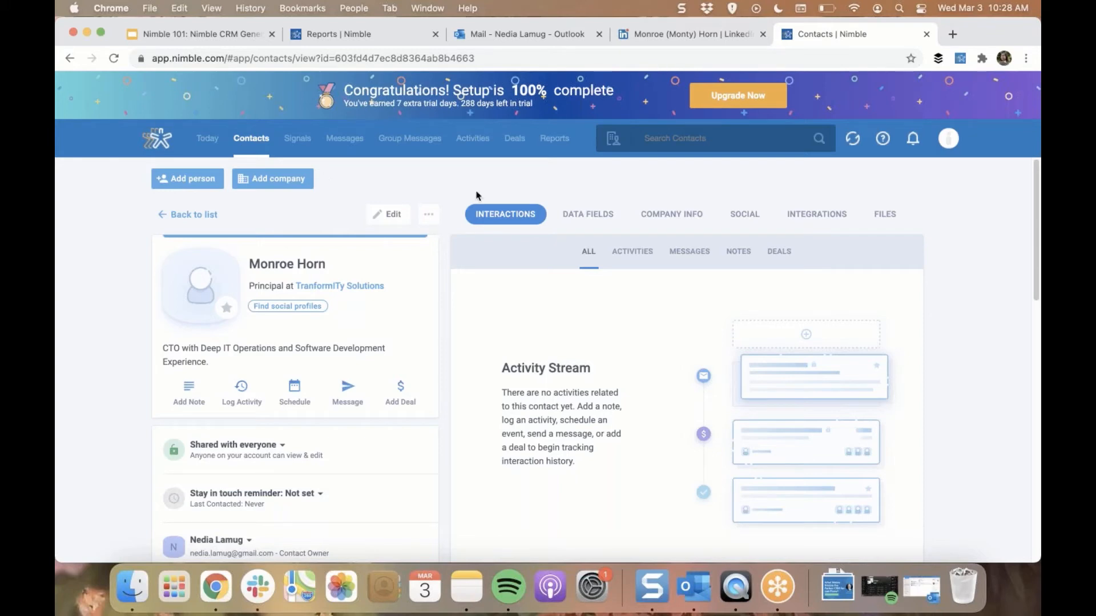
Open nealschaffer.com and go to the about page from the quick links in the site's footer
{"action": "left_click", "coordinate": [456, 62]}
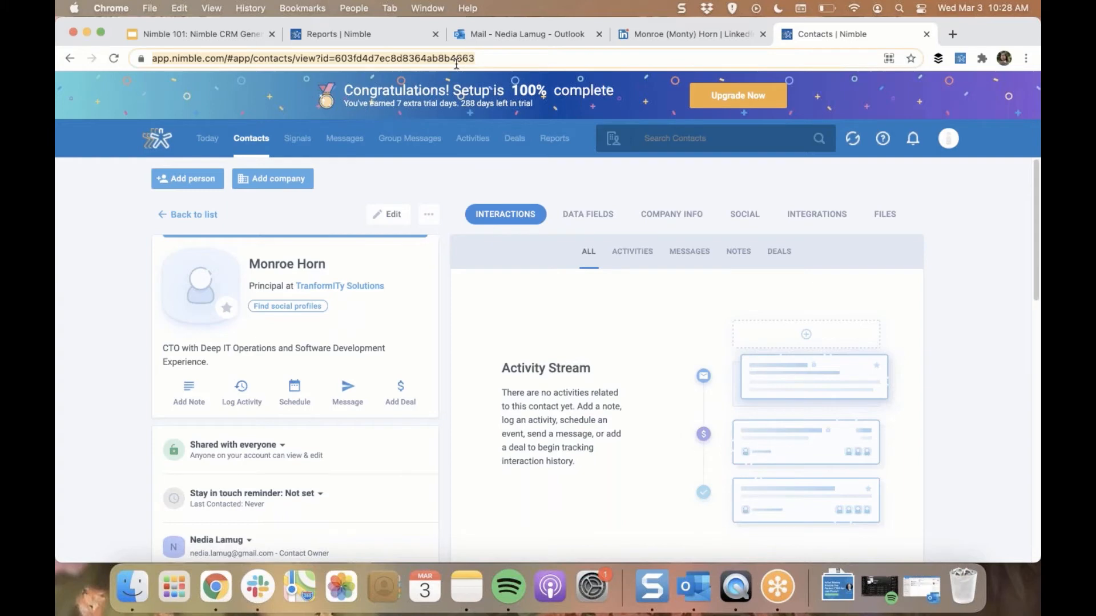
{"action": "type", "text": "na"}
{"action": "key", "text": "BackSpace"}
{"action": "type", "text": "eal"}
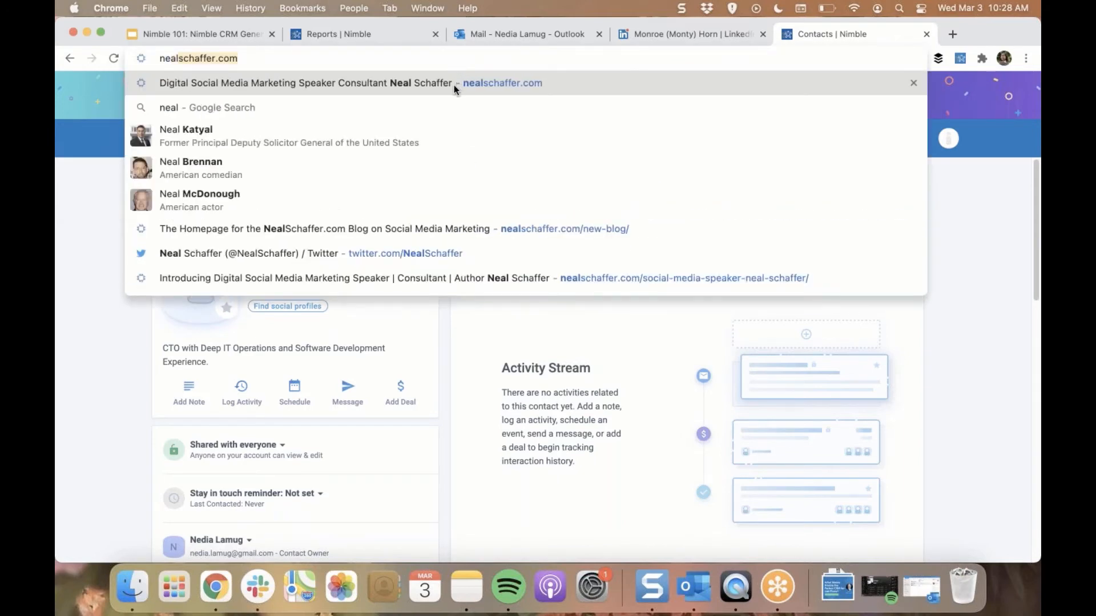
{"action": "left_click", "coordinate": [453, 84]}
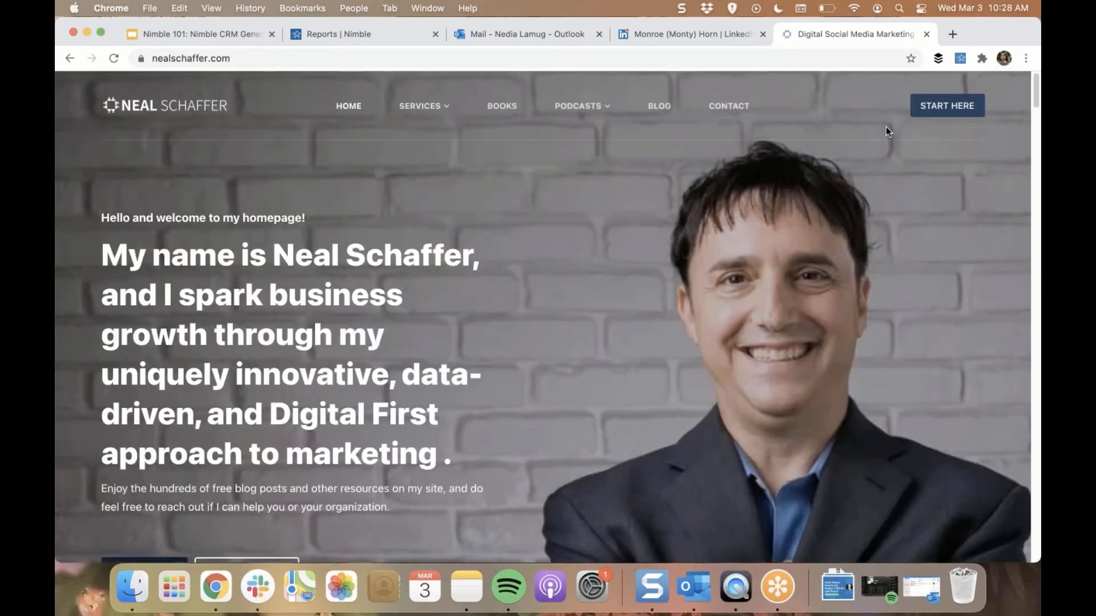
{"action": "scroll", "coordinate": [492, 203], "scroll_direction": "down", "scroll_amount": 20}
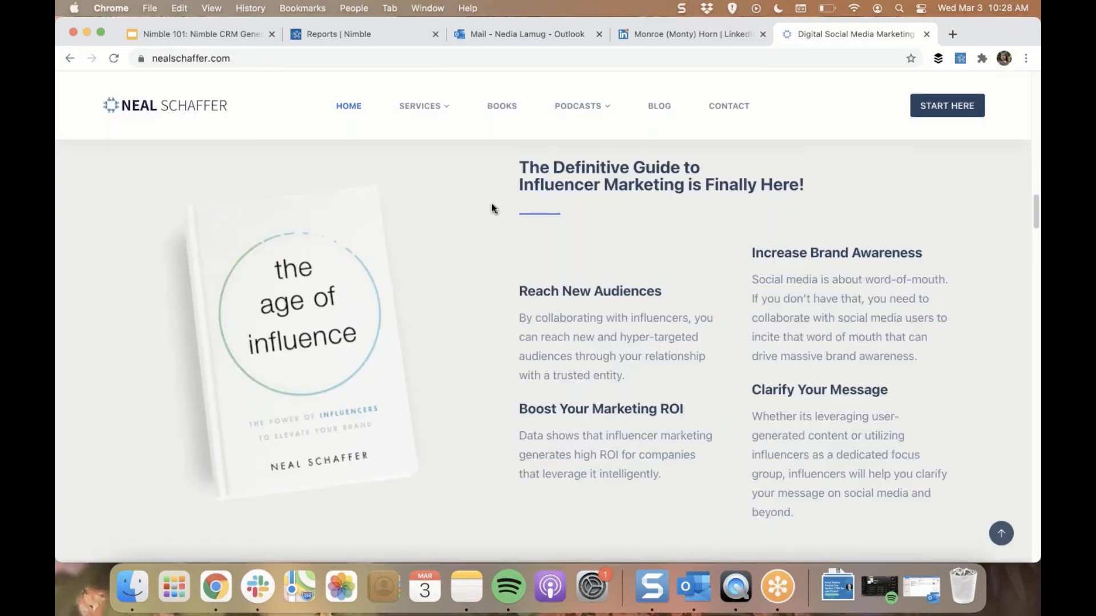
{"action": "scroll", "coordinate": [333, 278], "scroll_direction": "up", "scroll_amount": 3}
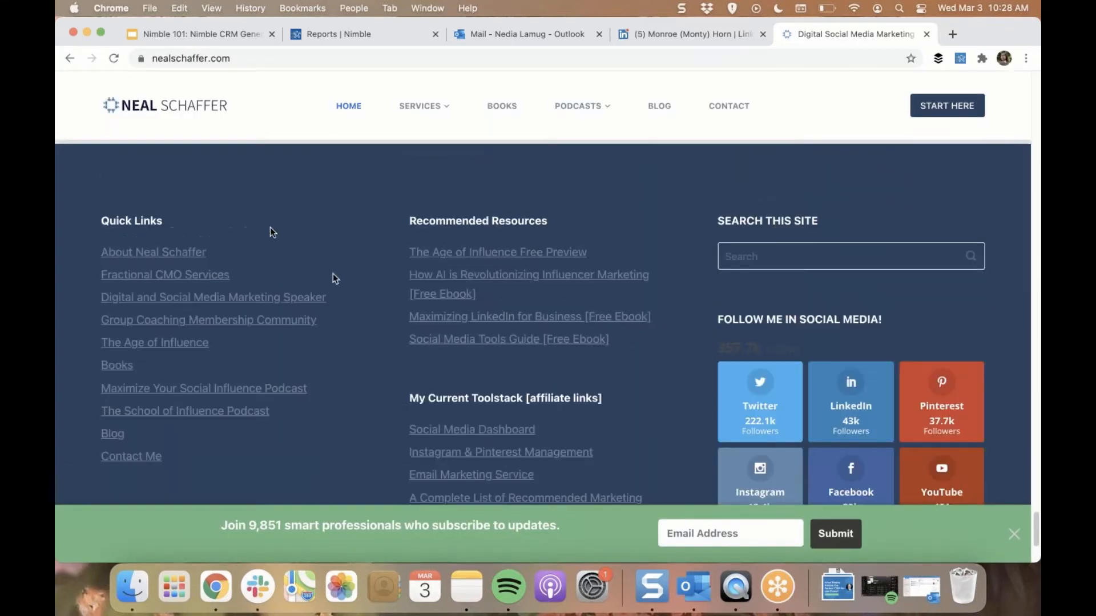
{"action": "left_click", "coordinate": [190, 254]}
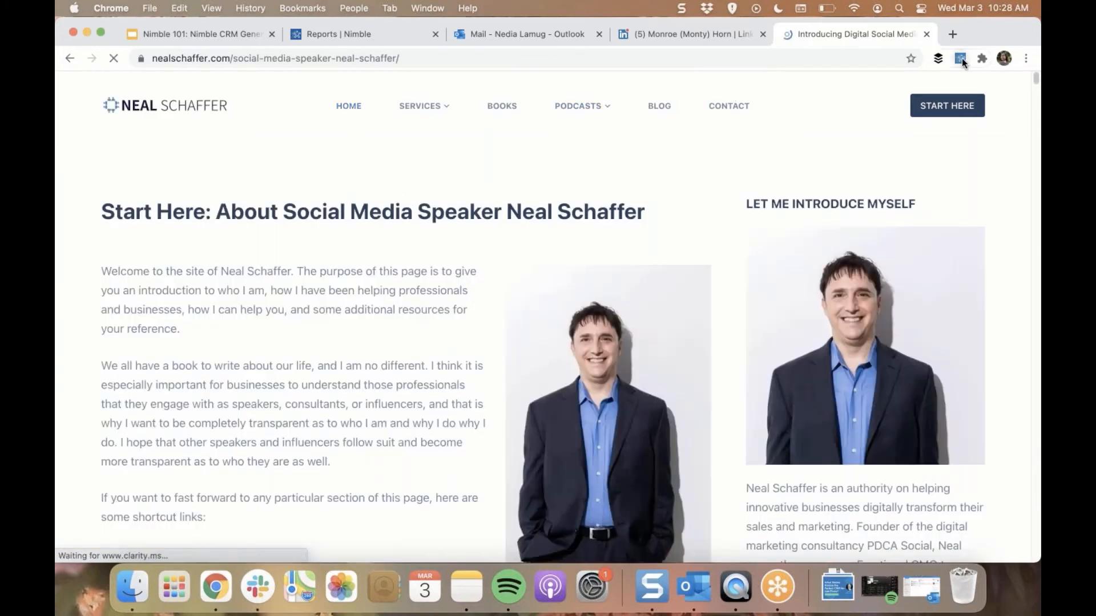
Look up the speaker's full name from the page heading with the Nimble extension and view the matching contact record
{"action": "left_click", "coordinate": [961, 59]}
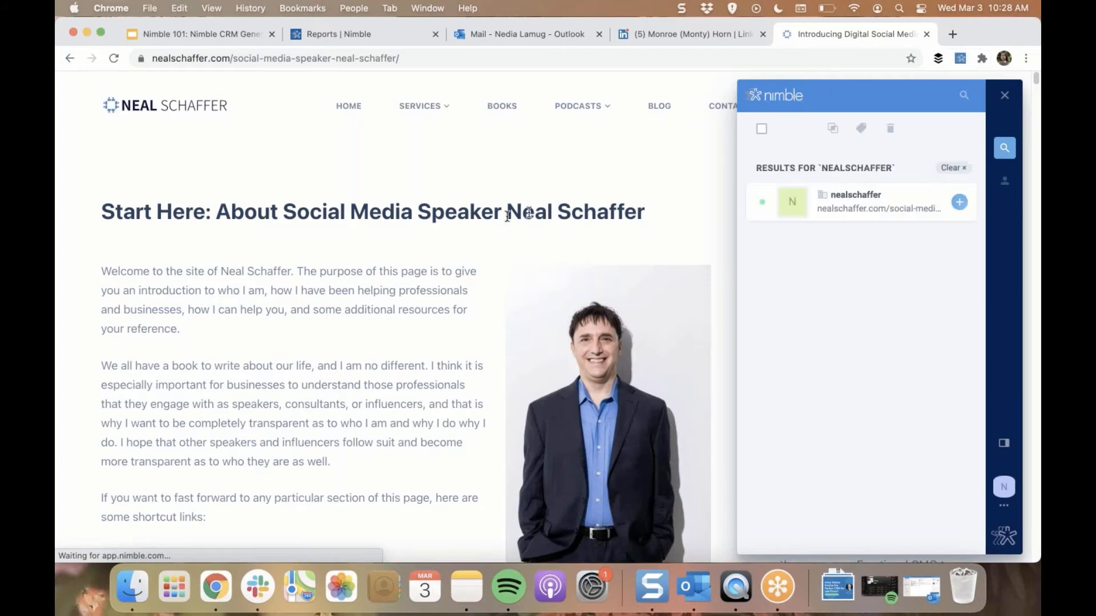
{"action": "left_click_drag", "start_coordinate": [506, 212], "coordinate": [644, 215]}
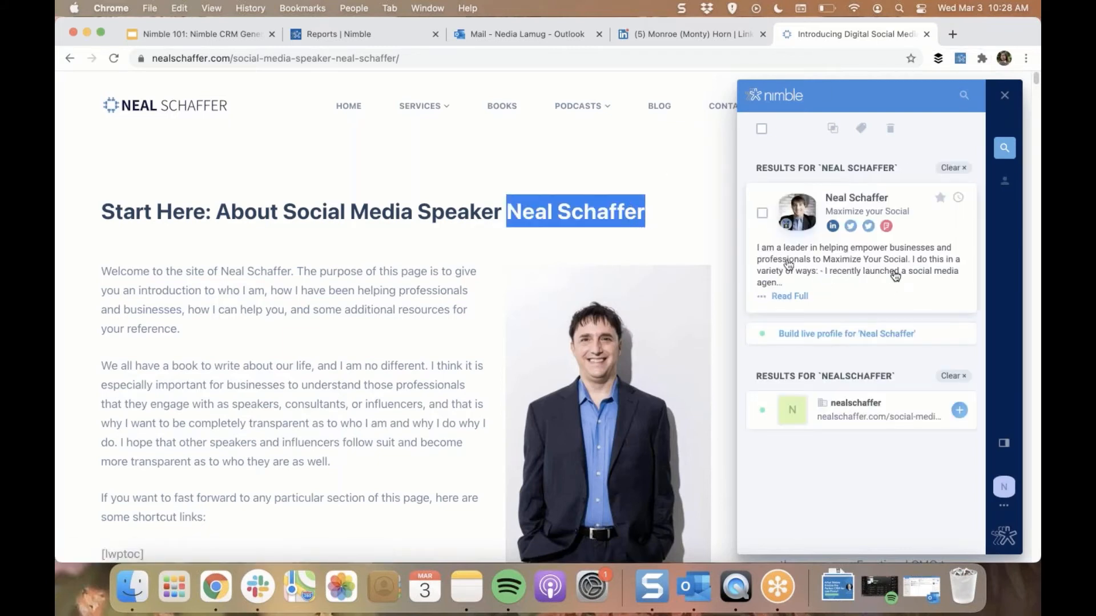
{"action": "left_click", "coordinate": [817, 262]}
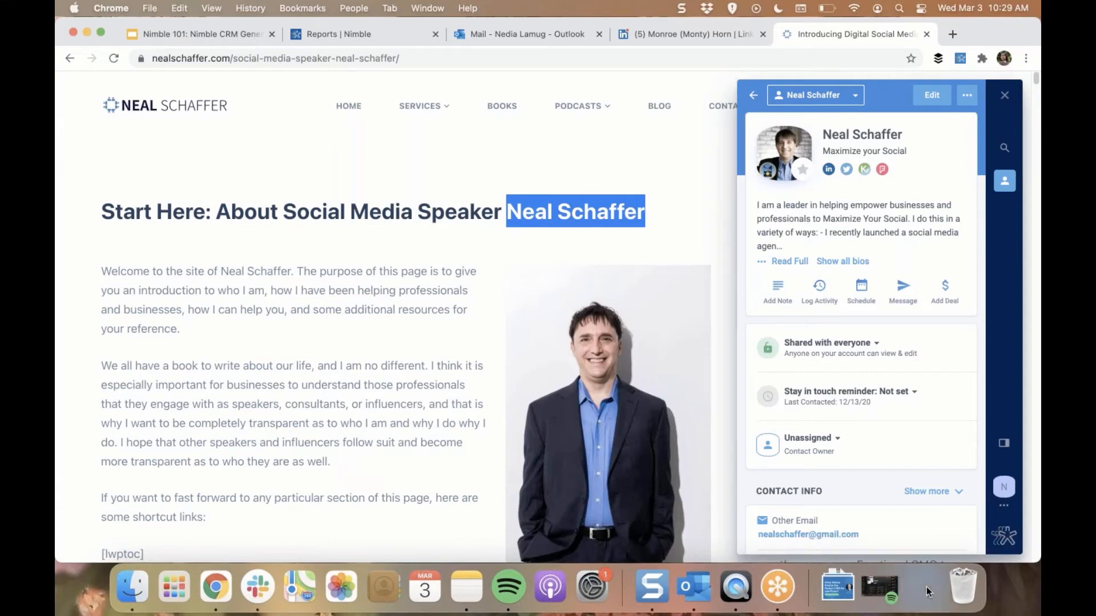
Switch to Outlook, then narrow and reposition its window so the whole mailbox and the Nimble add-in fit on screen
{"action": "left_click", "coordinate": [926, 587]}
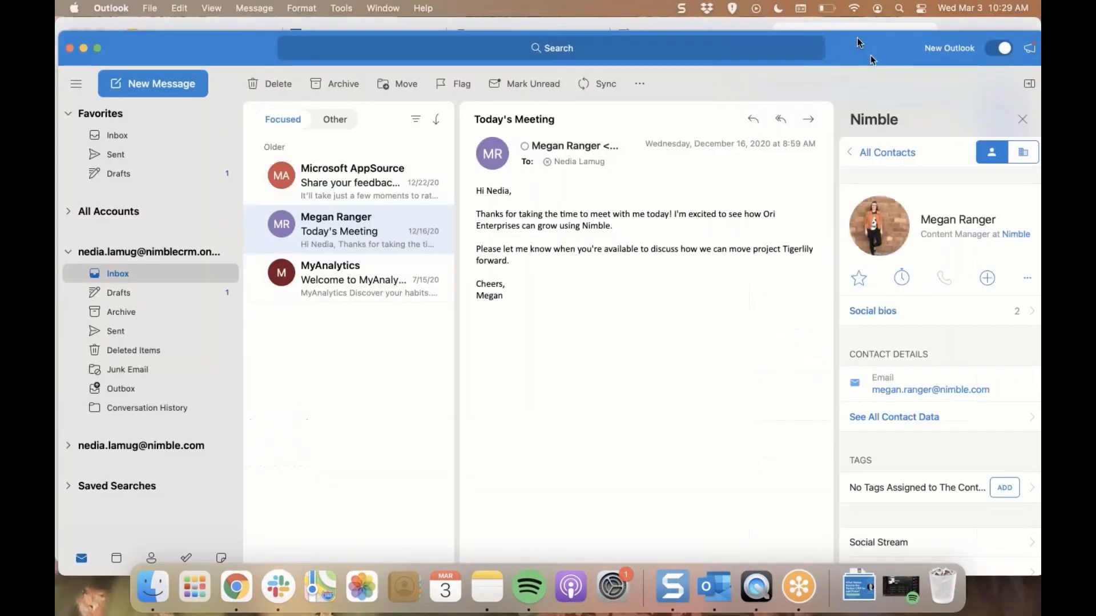
{"action": "left_click_drag", "start_coordinate": [854, 38], "coordinate": [803, 27]}
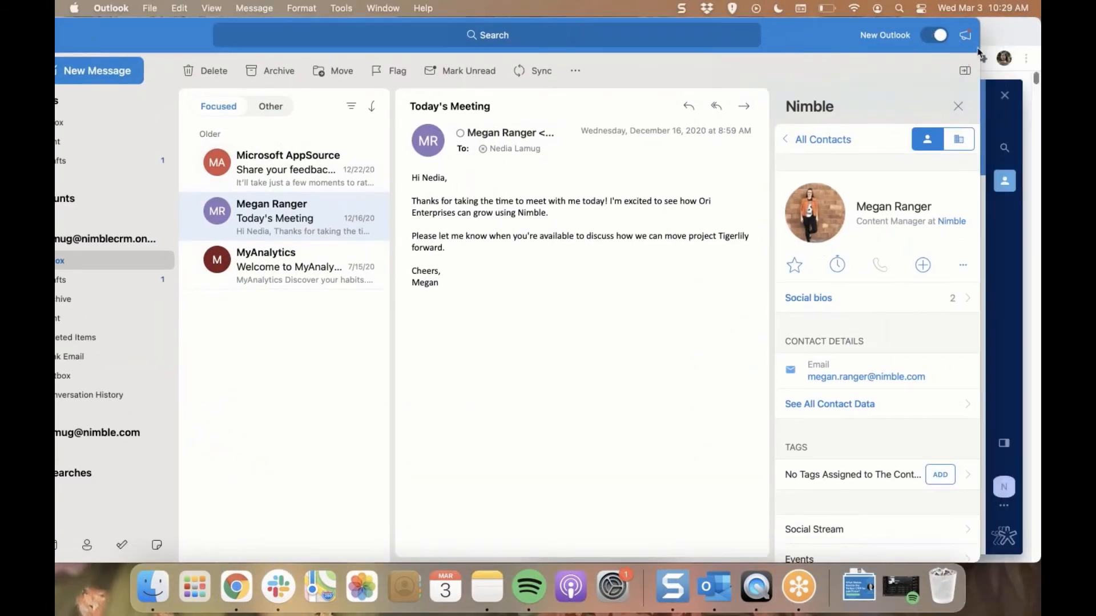
{"action": "left_click_drag", "start_coordinate": [980, 50], "coordinate": [933, 49]}
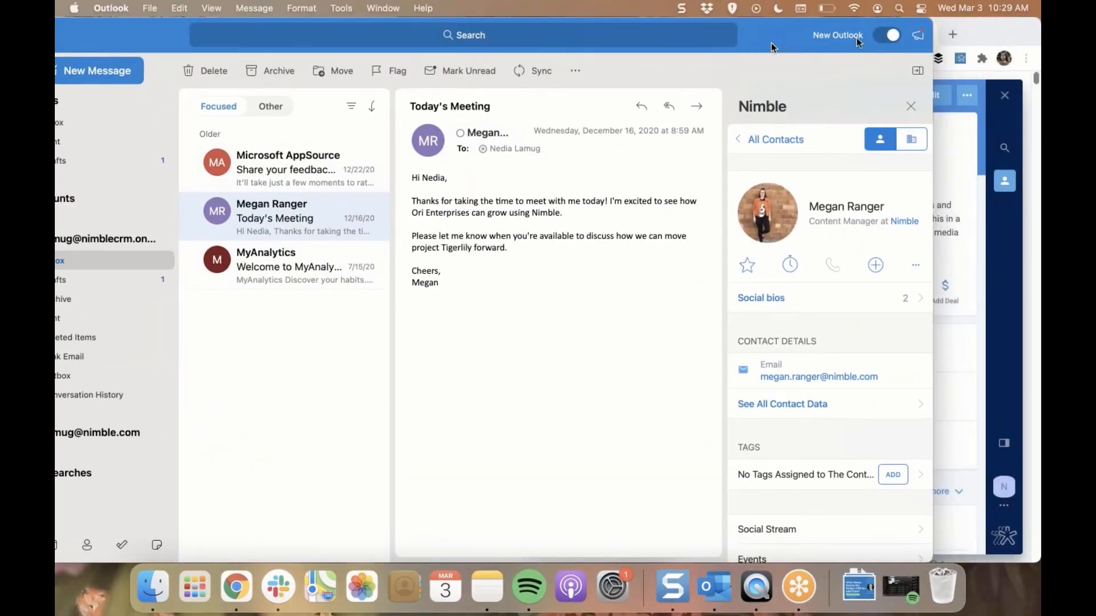
{"action": "left_click_drag", "start_coordinate": [859, 37], "coordinate": [965, 37]}
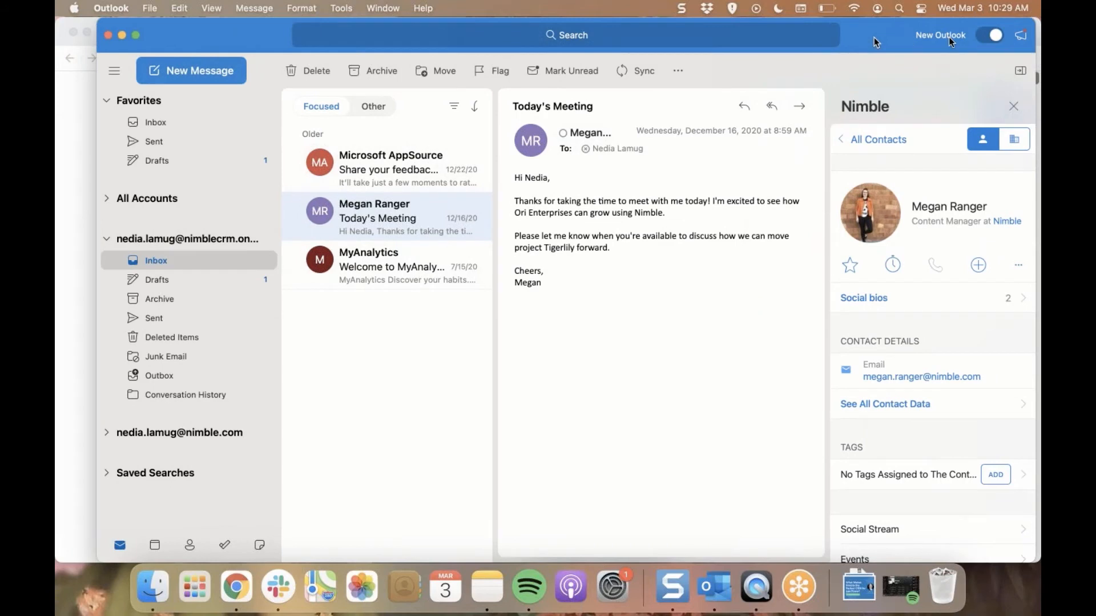
Turn off New Outlook, confirm the switch back to the classic version, and bring the reopened mailbox to the front
{"action": "left_click", "coordinate": [985, 36]}
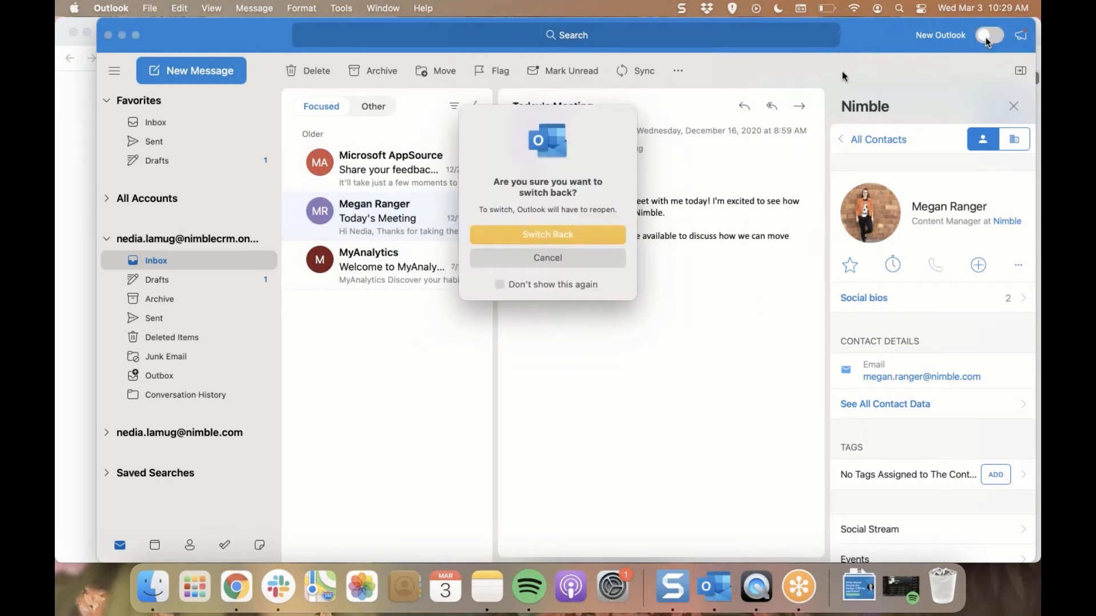
{"action": "left_click", "coordinate": [591, 237]}
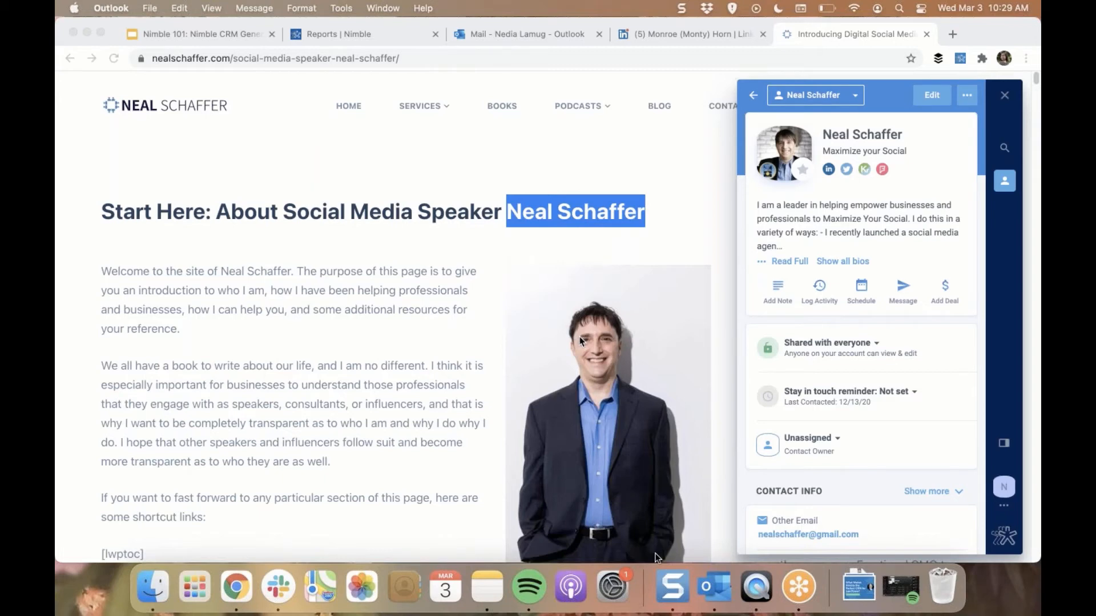
{"action": "left_click", "coordinate": [728, 601]}
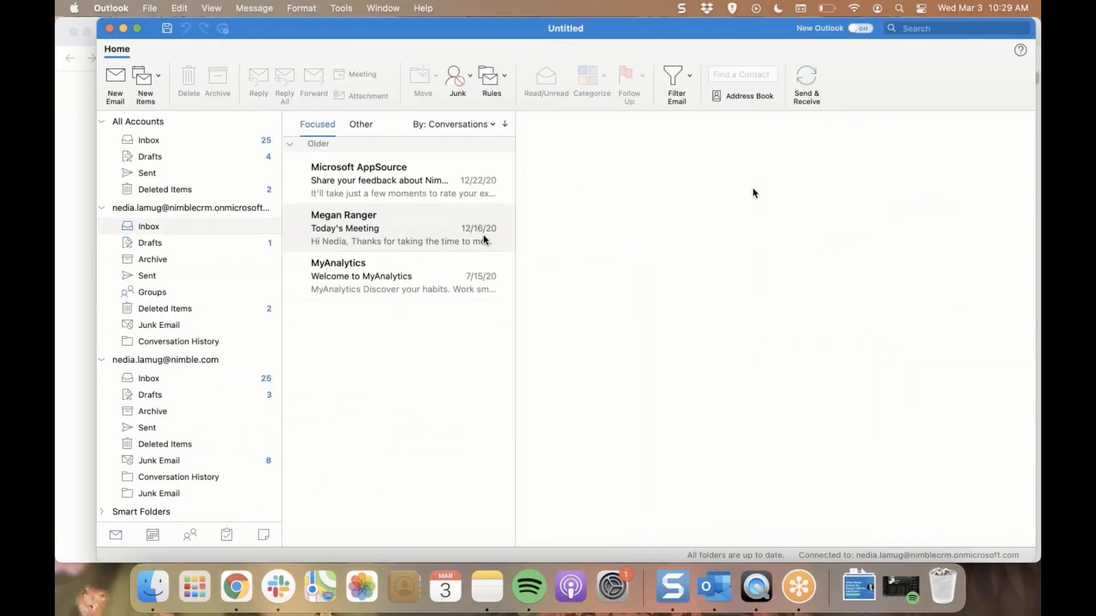
Open the "Today's Meeting" email, view its sender's record in the Nimble Contacts add-in, and look through the options for adding an activity or deal
{"action": "left_click", "coordinate": [364, 231]}
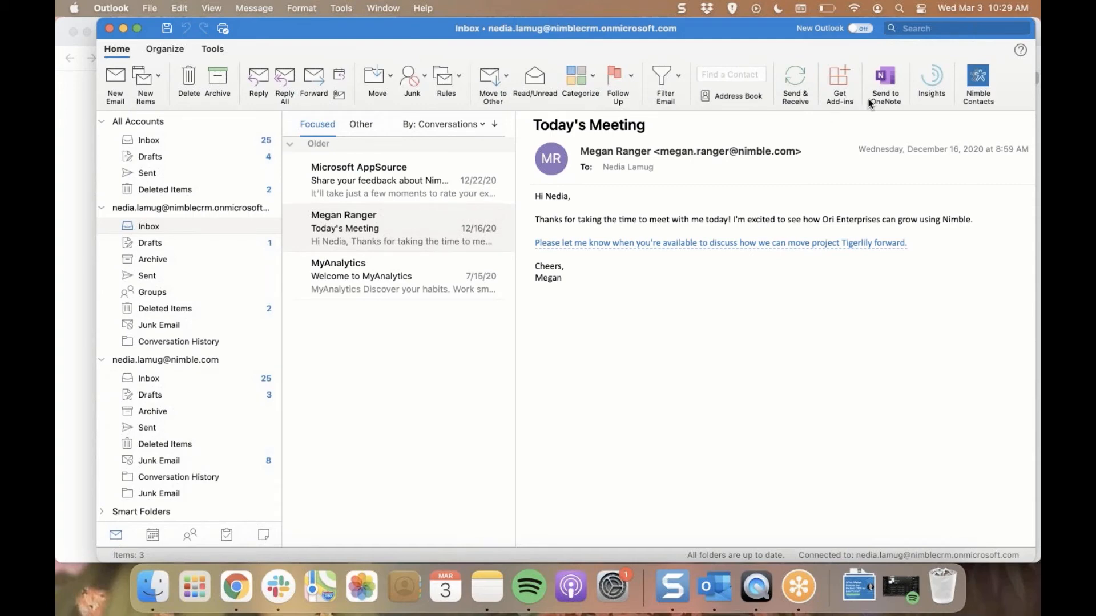
{"action": "left_click", "coordinate": [985, 89]}
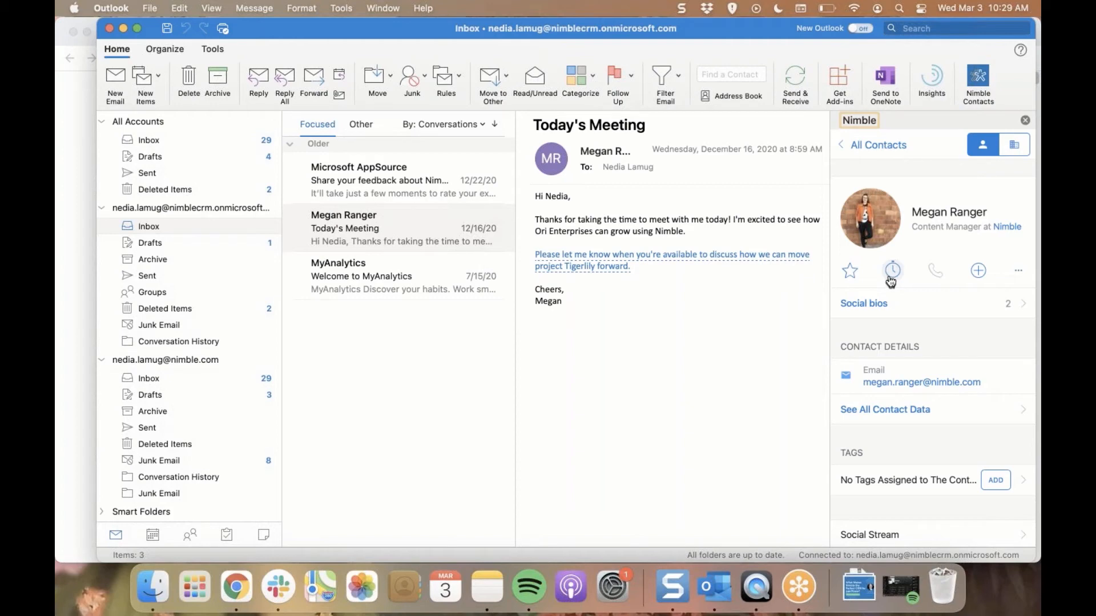
{"action": "left_click", "coordinate": [978, 272]}
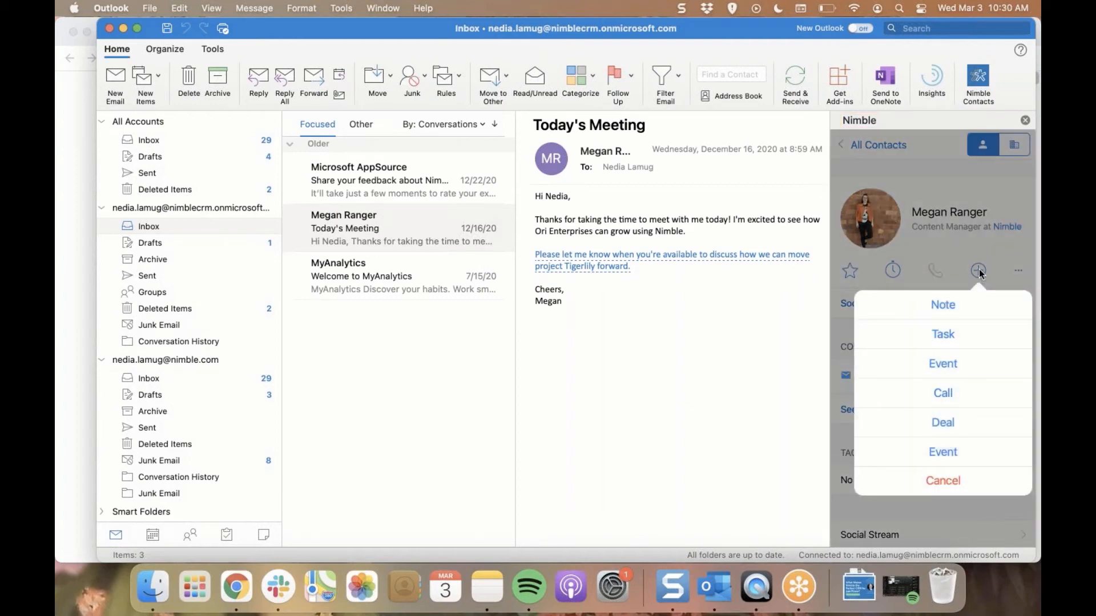
{"action": "left_click", "coordinate": [977, 271]}
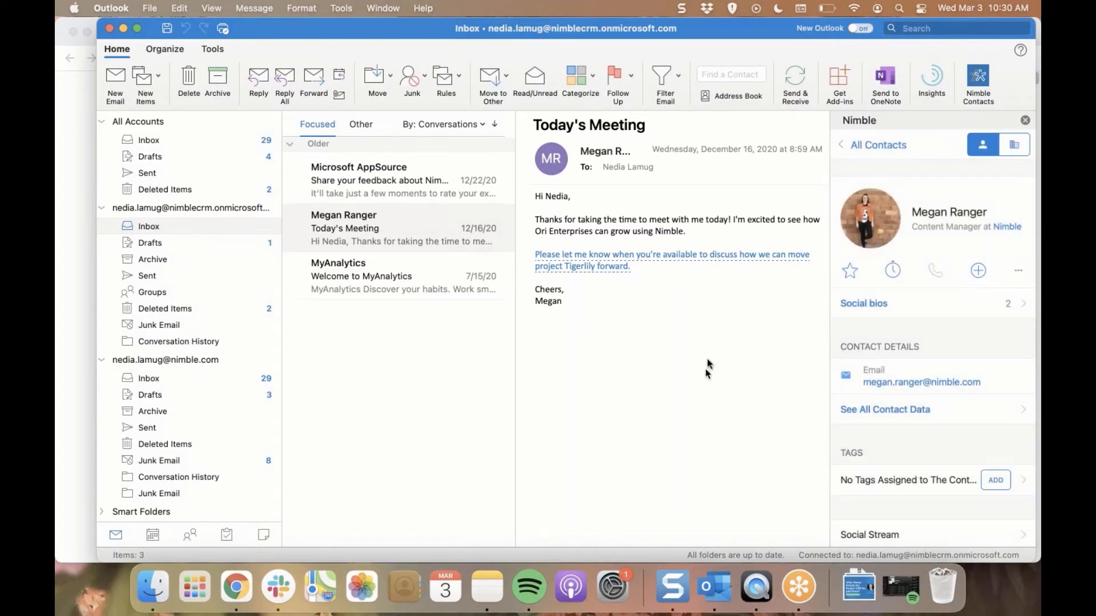
Turn New Outlook back on, confirm the switch, and bring the reopened mailbox to the front
{"action": "left_click", "coordinate": [861, 29]}
{"action": "left_click", "coordinate": [576, 238]}
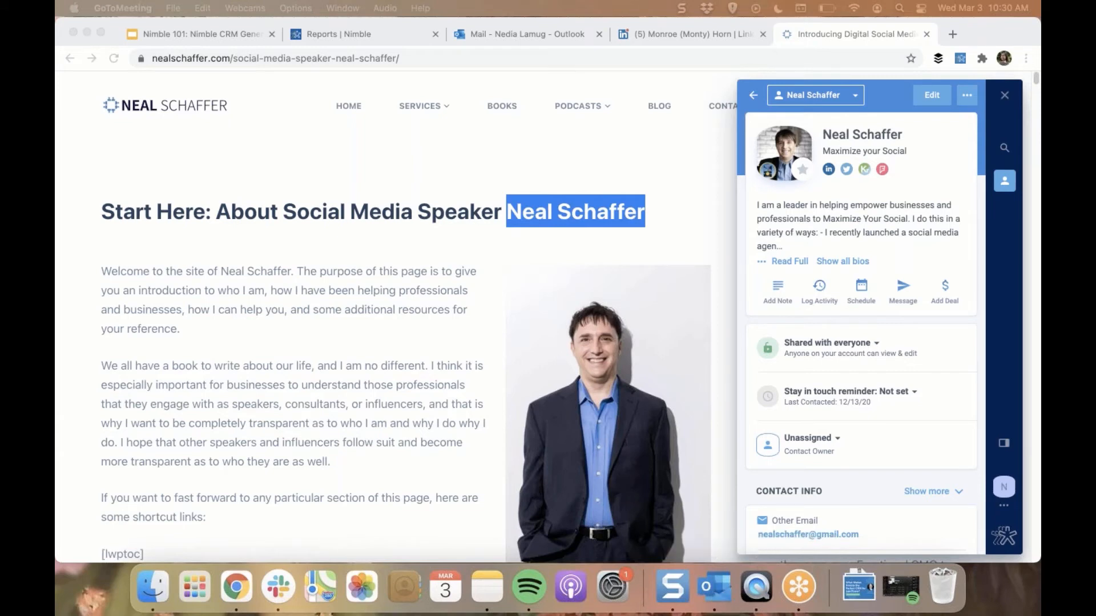
{"action": "left_click_drag", "start_coordinate": [1040, 109], "coordinate": [497, 158]}
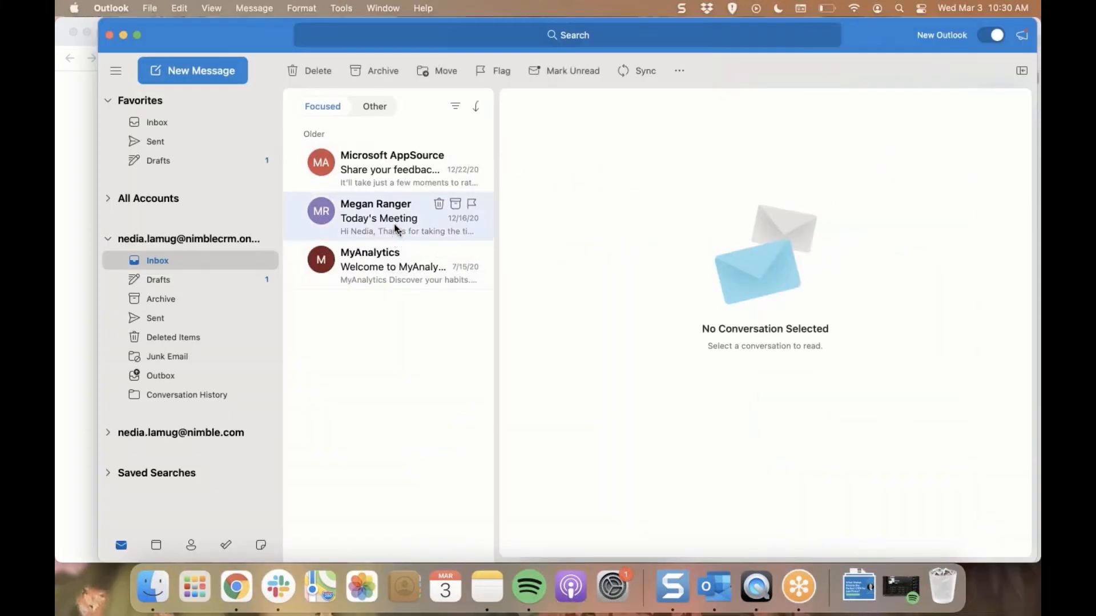
Open the "Today's Meeting" email in New Outlook and view its sender's contact record with the Nimble add-in
{"action": "left_click", "coordinate": [396, 226]}
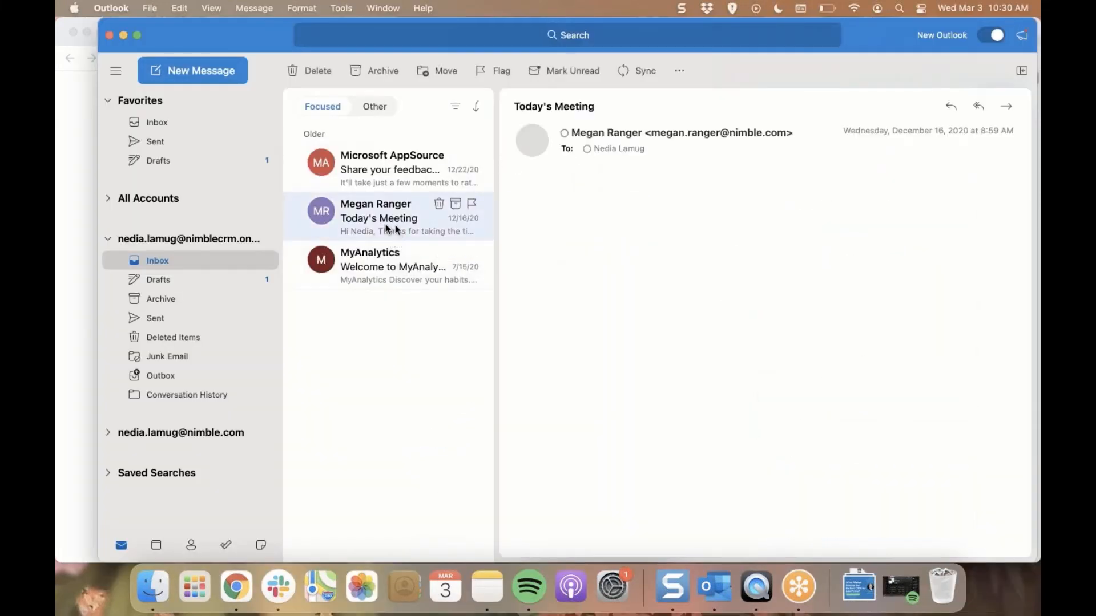
{"action": "left_click", "coordinate": [679, 73]}
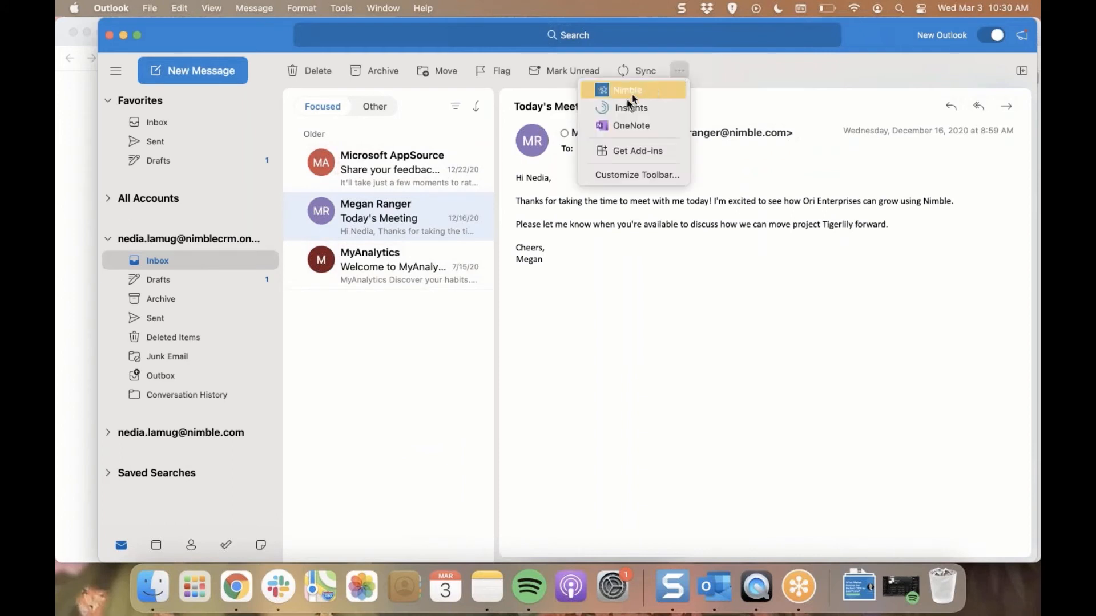
{"action": "left_click", "coordinate": [632, 94]}
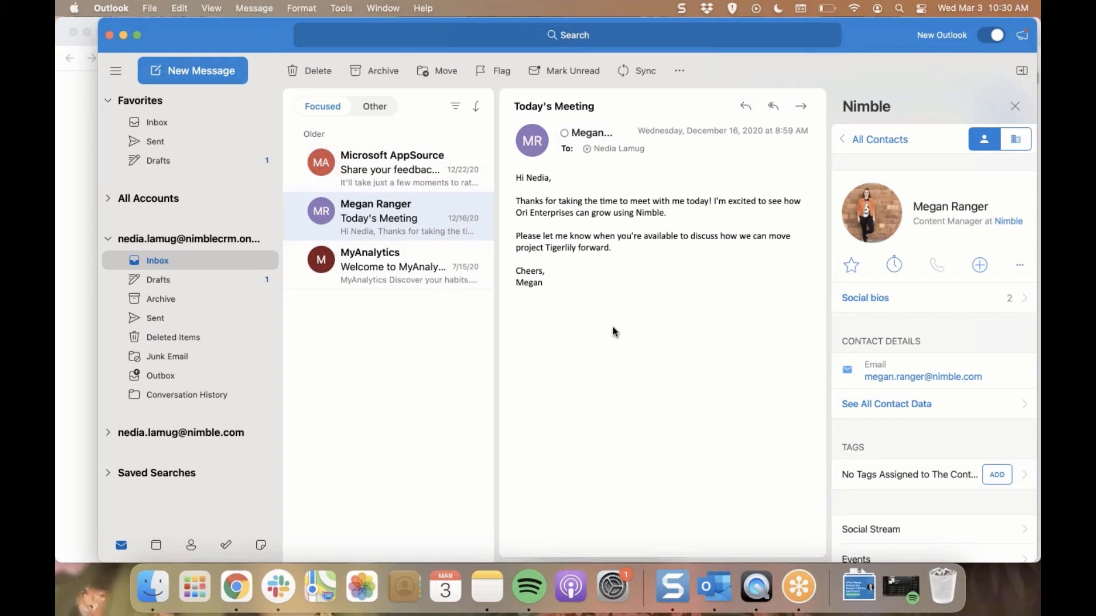
Switch back to Chrome and load gmail.com in a new tab
{"action": "left_click", "coordinate": [79, 359]}
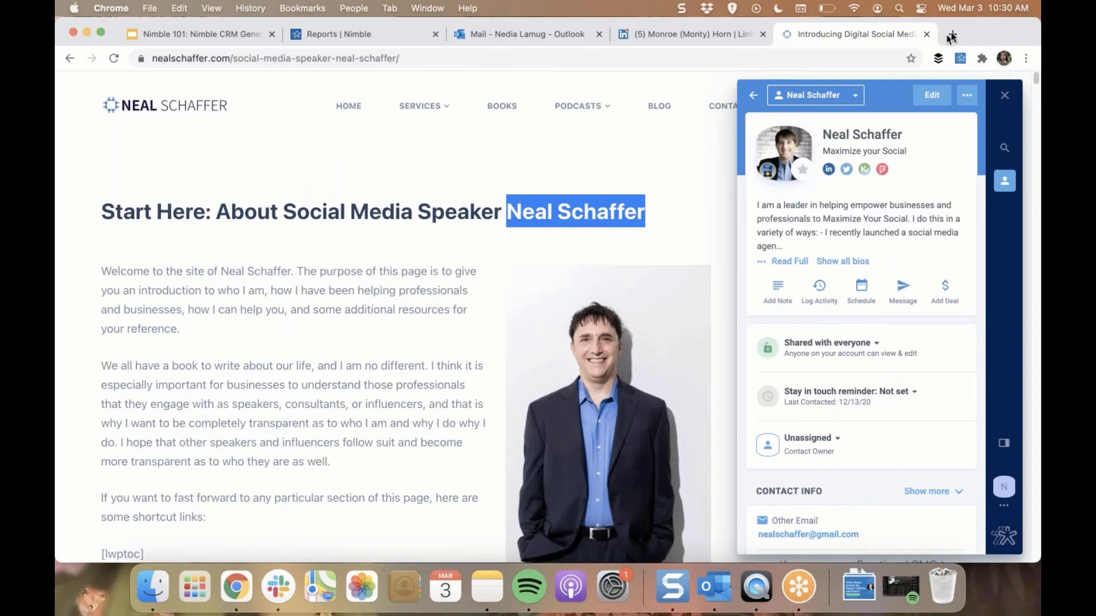
{"action": "left_click", "coordinate": [952, 35]}
{"action": "left_click", "coordinate": [831, 59]}
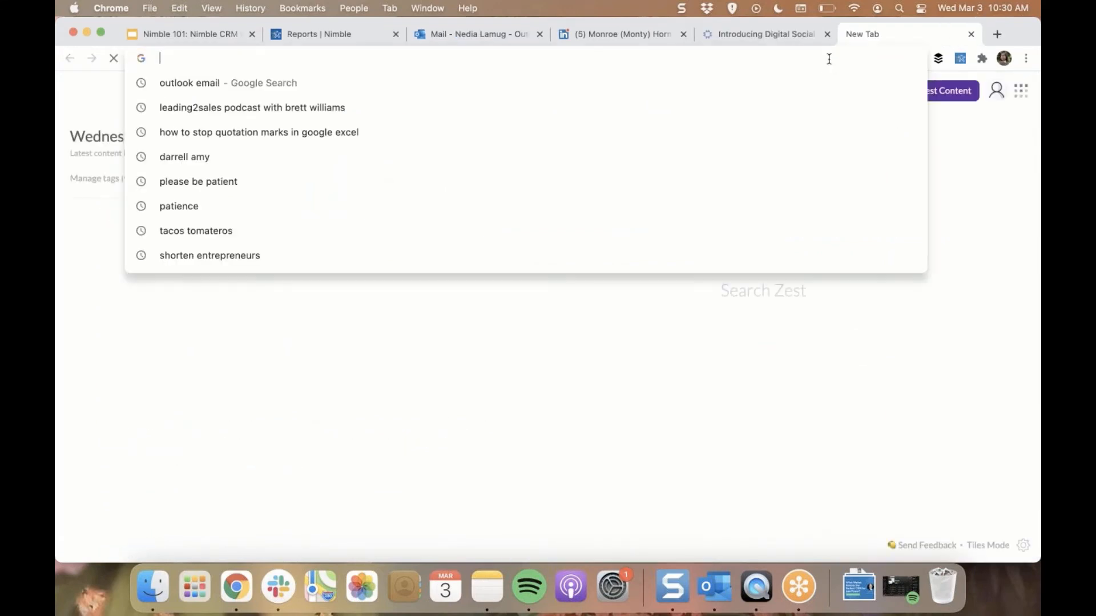
{"action": "type", "text": "gmail.com"}
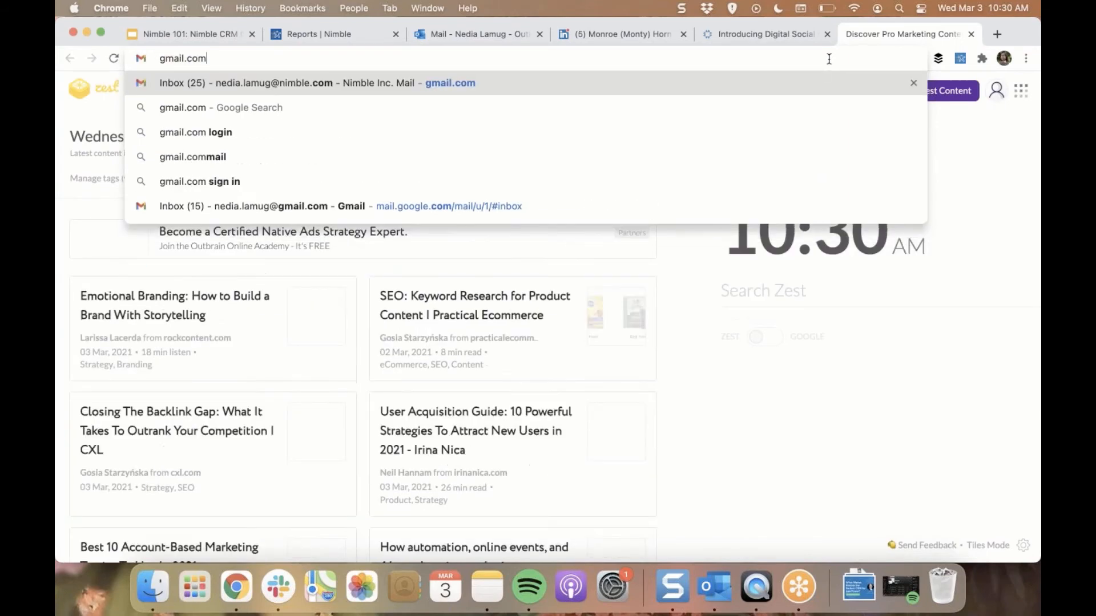
{"action": "key", "text": "Return"}
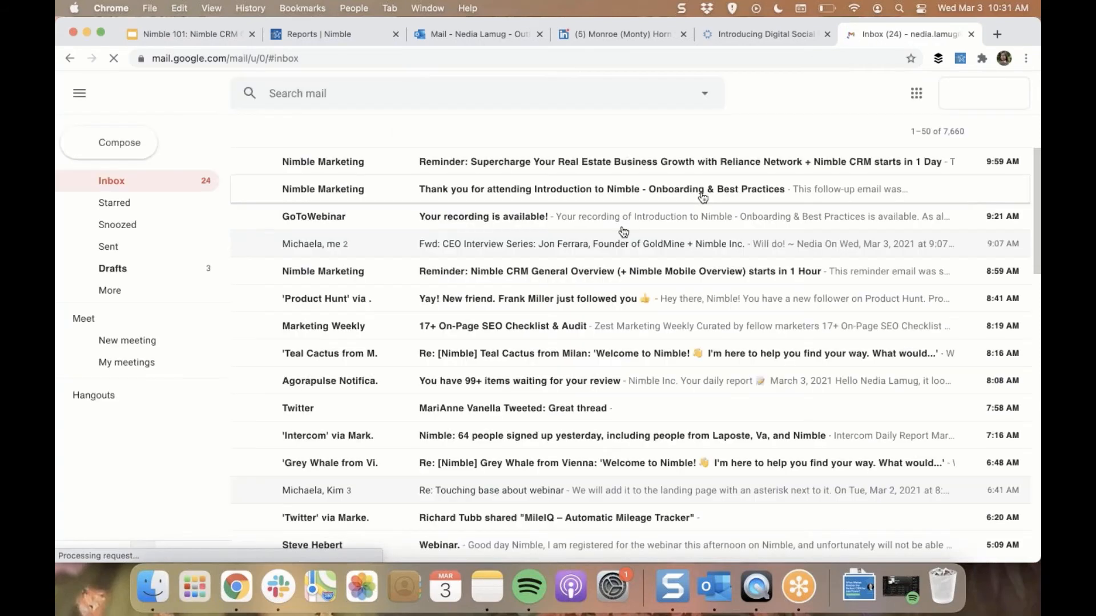
Open the forwarded "CEO Interview Series" email, expand its first message, and view that sender's contact record in Gmail's Nimble add-on
{"action": "left_click", "coordinate": [597, 245]}
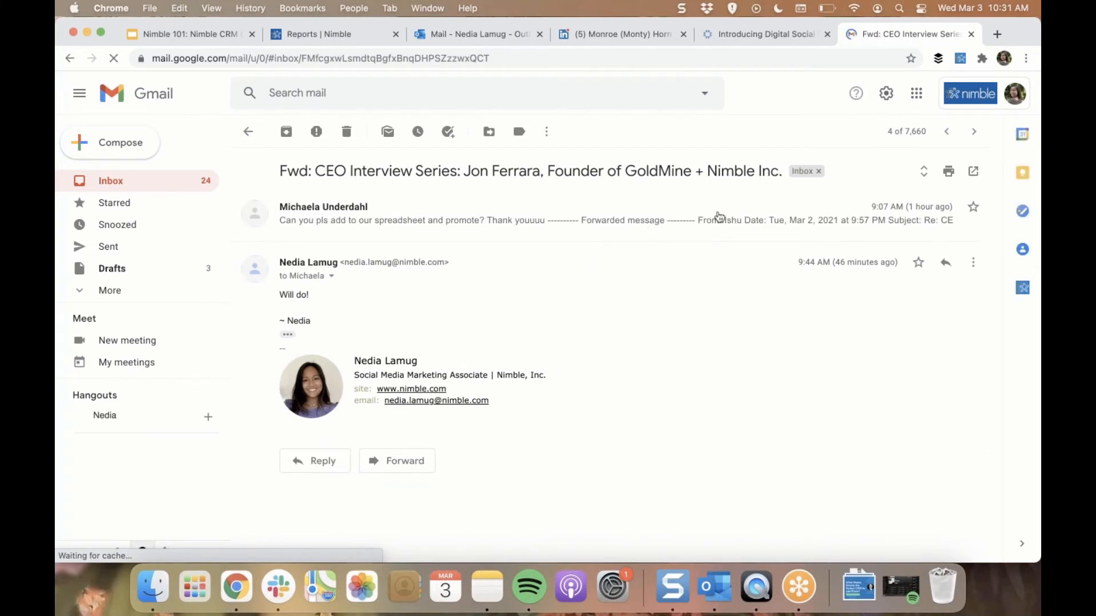
{"action": "left_click", "coordinate": [720, 216]}
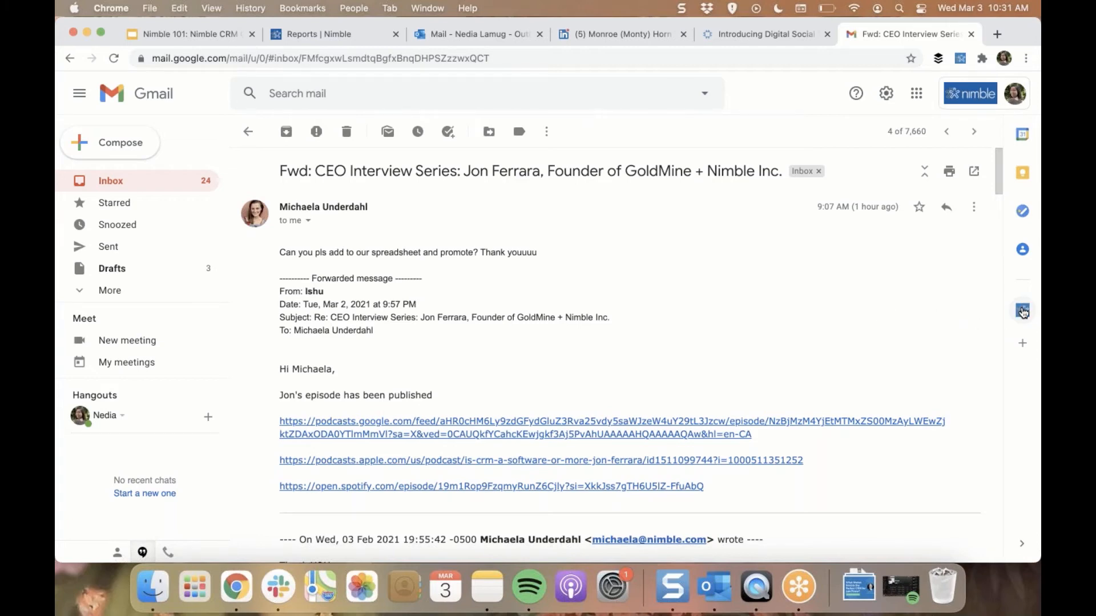
{"action": "left_click", "coordinate": [1023, 311]}
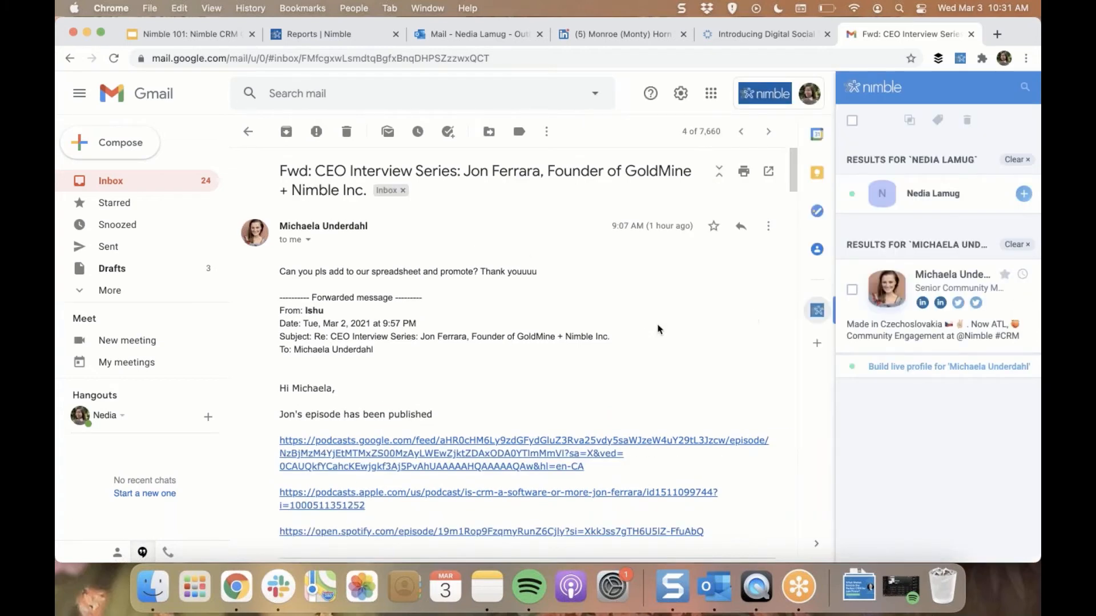
{"action": "left_click", "coordinate": [872, 325]}
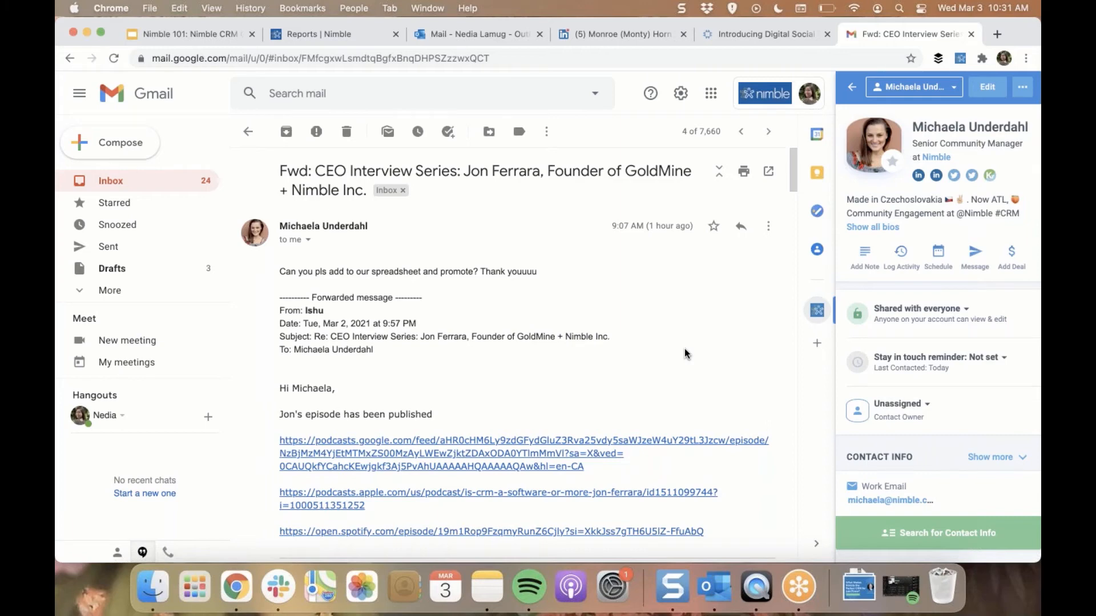
Switch to QuickTime Player to show the mirrored phone screen with the Nimble mobile app
{"action": "left_click", "coordinate": [757, 597]}
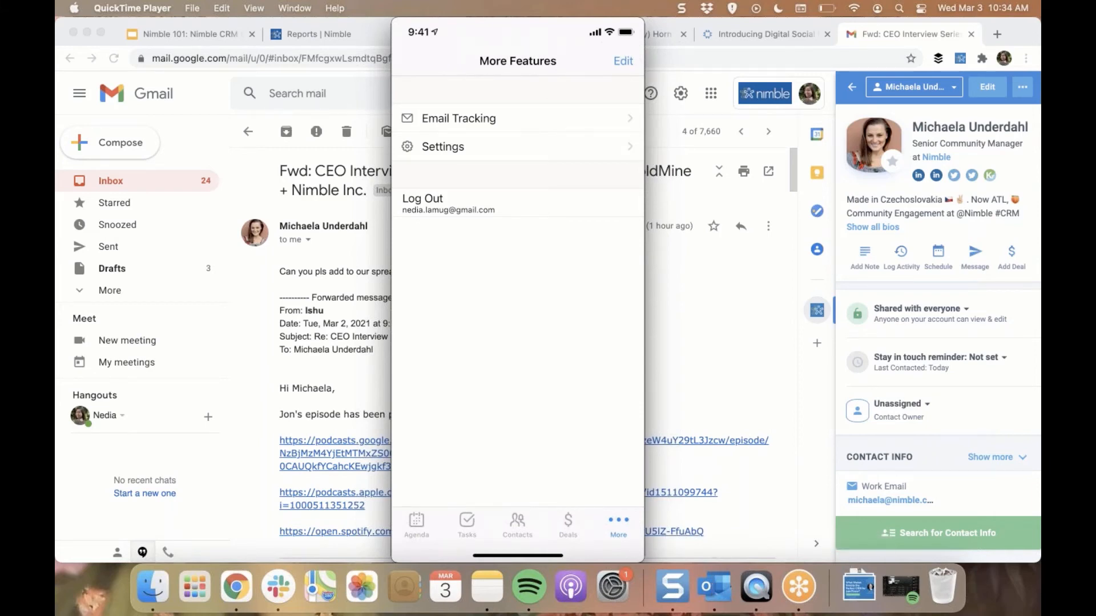
Return to the Nimble 101 presentation in Chrome, present from the "Next Training Webinars" slide, and advance to "Special Offer for New Users!"
{"action": "left_click", "coordinate": [182, 35]}
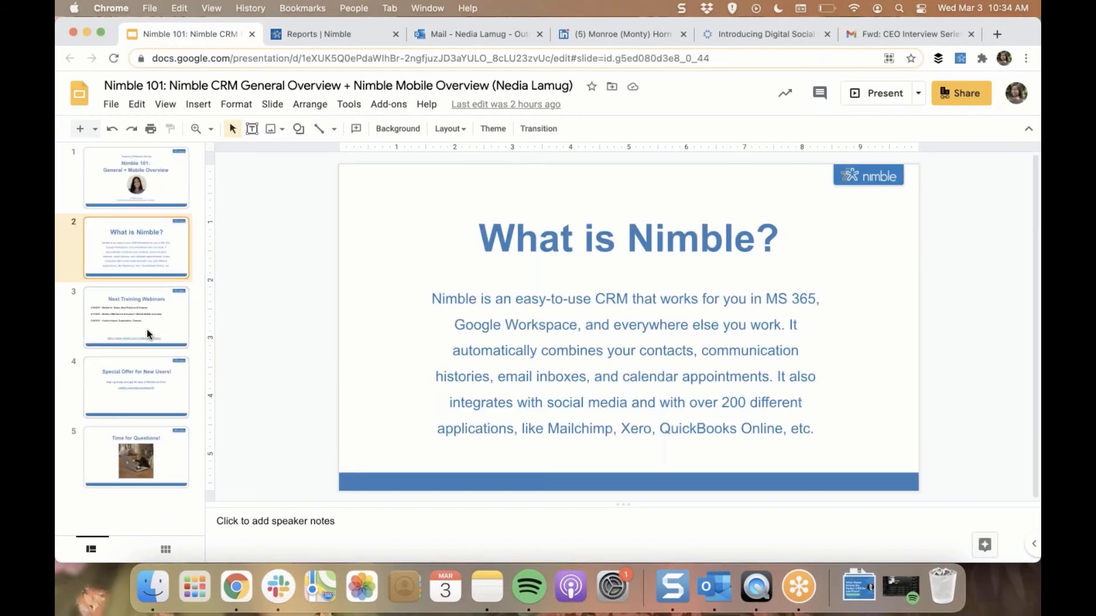
{"action": "left_click", "coordinate": [146, 330]}
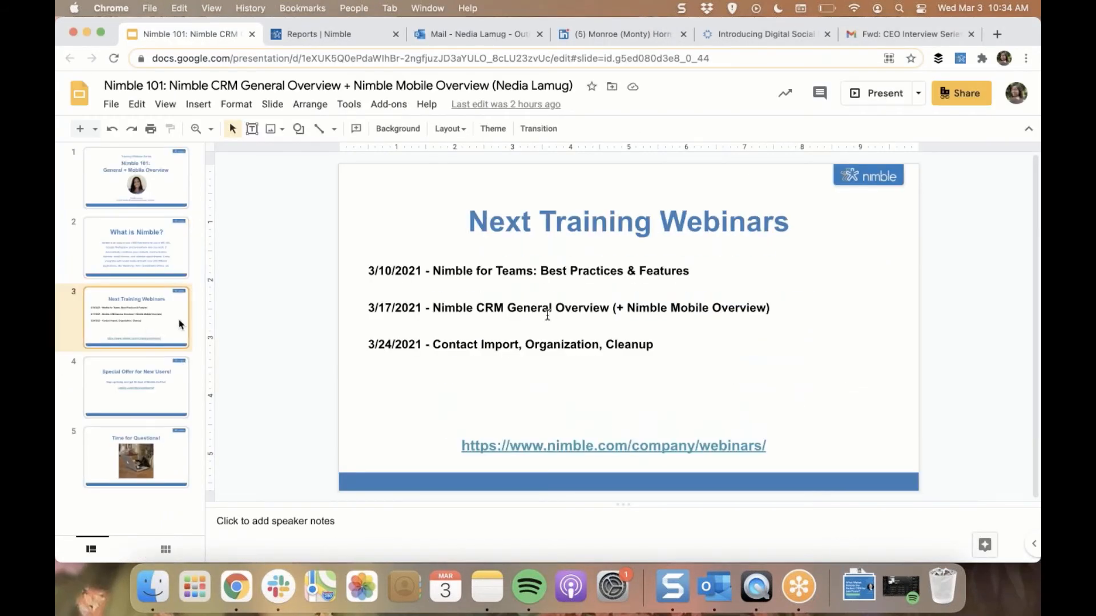
{"action": "left_click", "coordinate": [885, 95]}
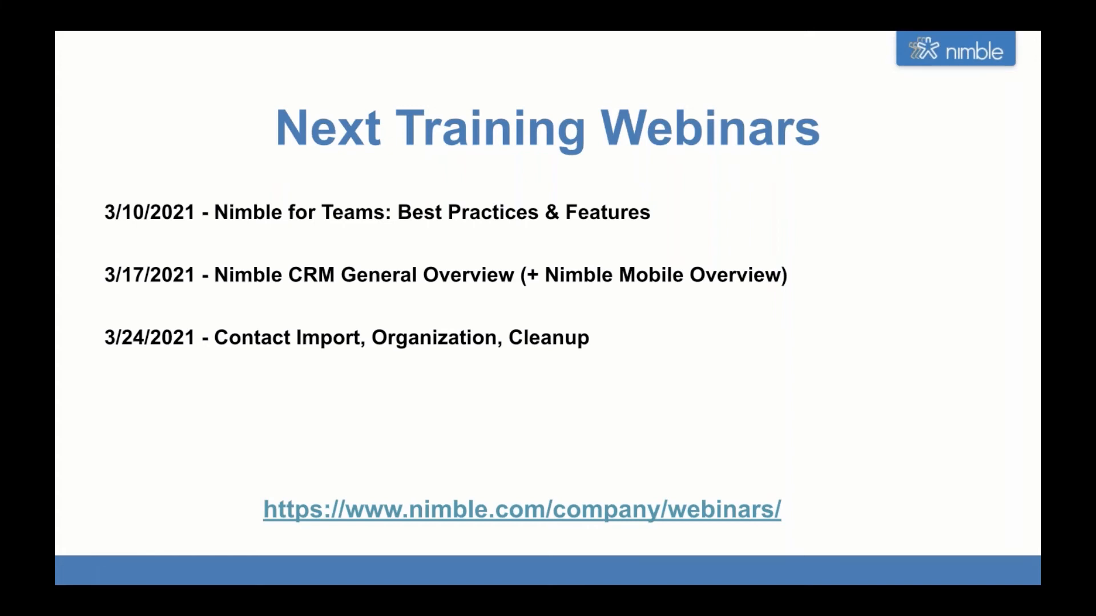
{"action": "key", "text": "Right"}
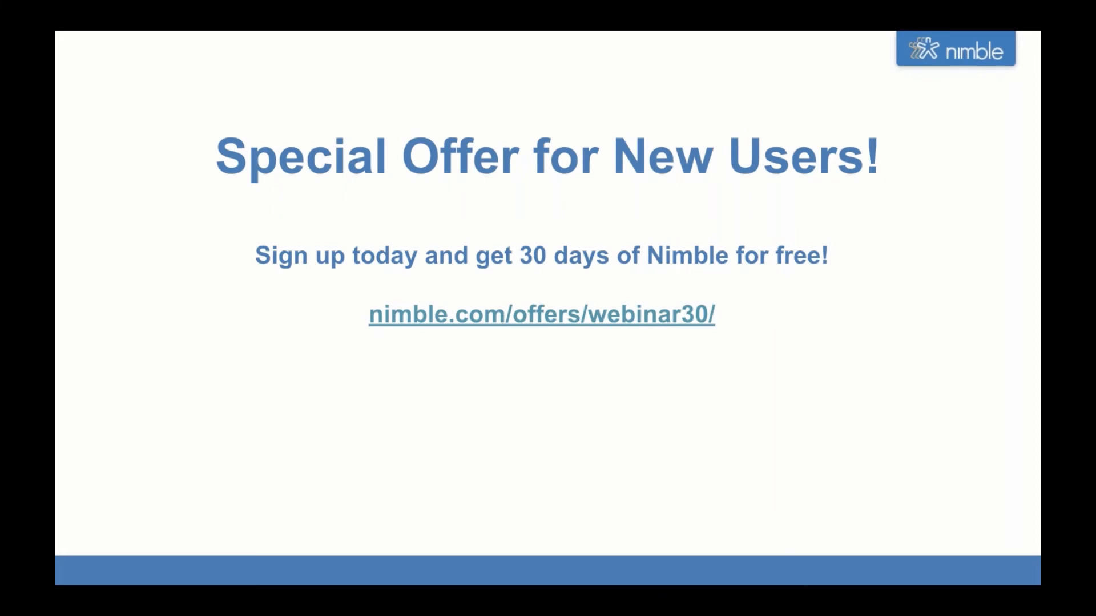
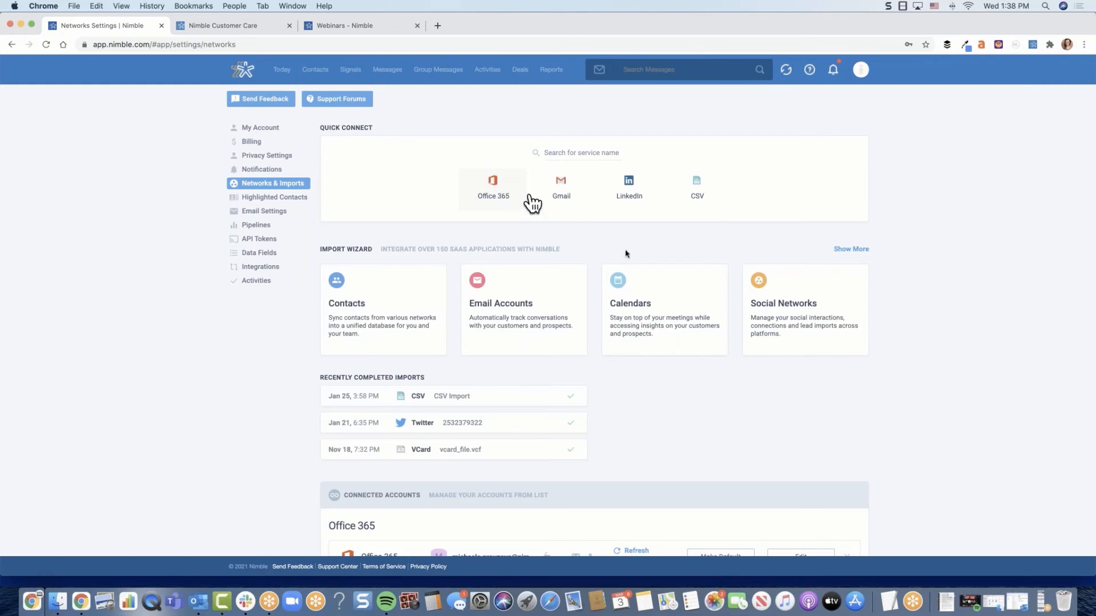
Review the Networks & Imports settings and open the Import Wizard's list of contact sources
{"action": "scroll", "coordinate": [557, 218], "scroll_direction": "down", "scroll_amount": 1}
{"action": "scroll", "coordinate": [558, 217], "scroll_direction": "up", "scroll_amount": 1}
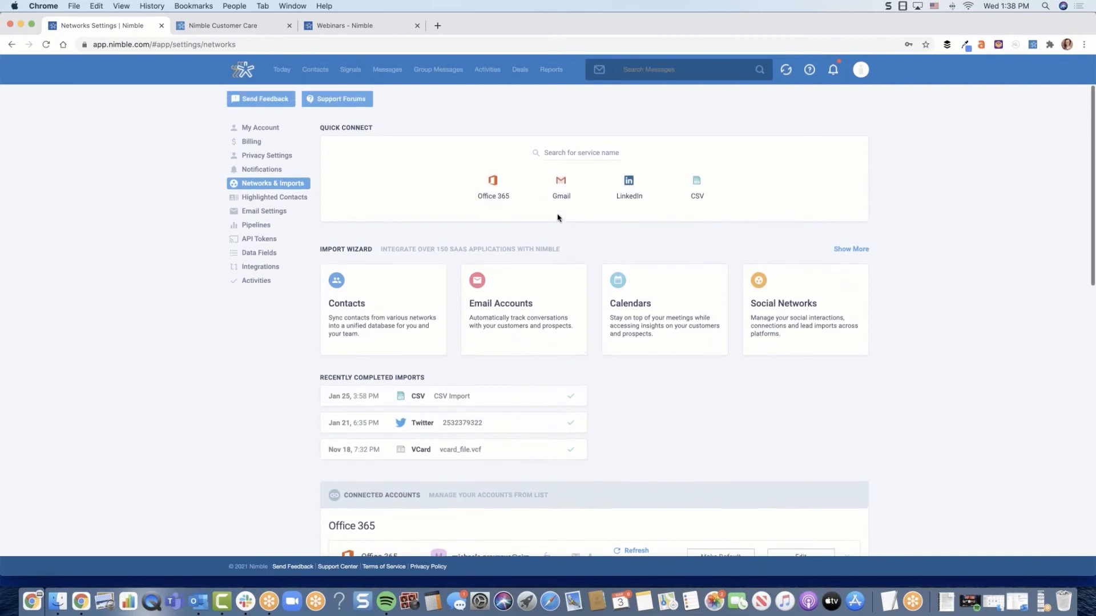
{"action": "scroll", "coordinate": [557, 216], "scroll_direction": "down", "scroll_amount": 1}
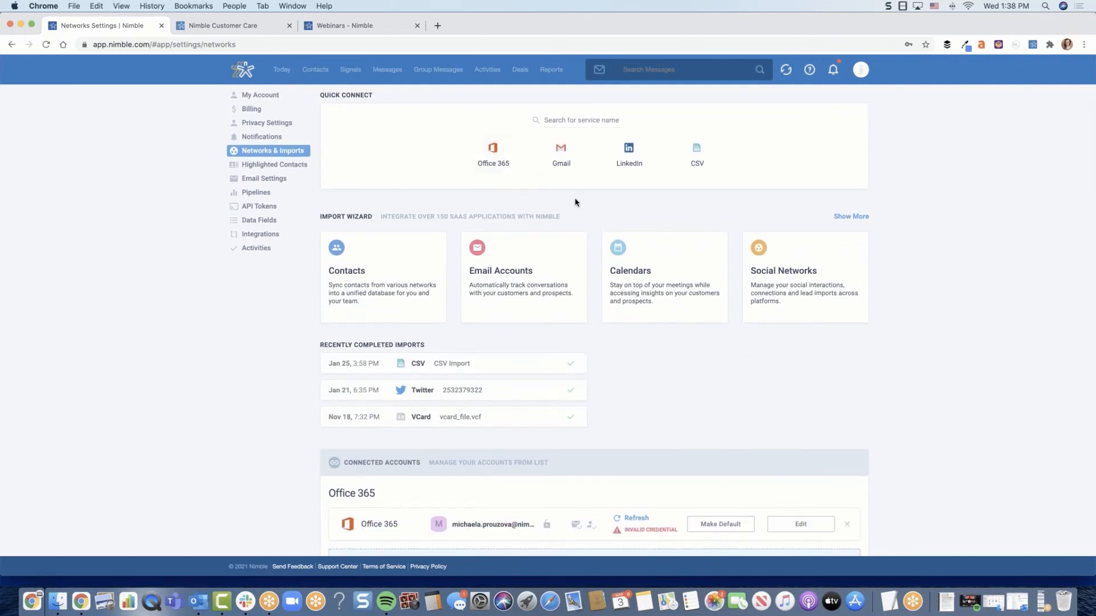
{"action": "scroll", "coordinate": [575, 202], "scroll_direction": "up", "scroll_amount": 1}
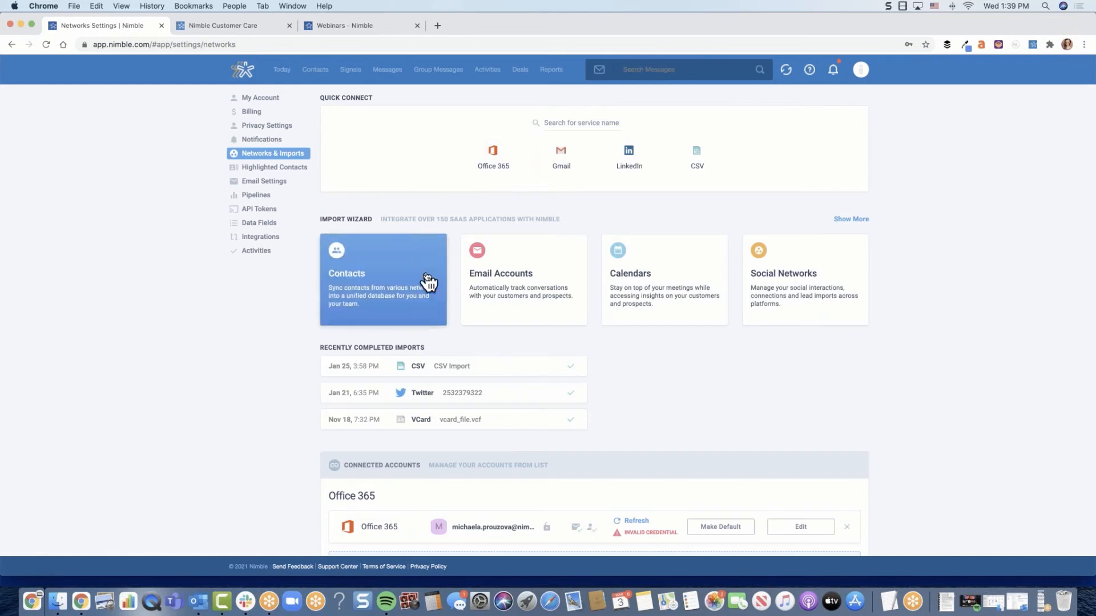
{"action": "left_click", "coordinate": [379, 280]}
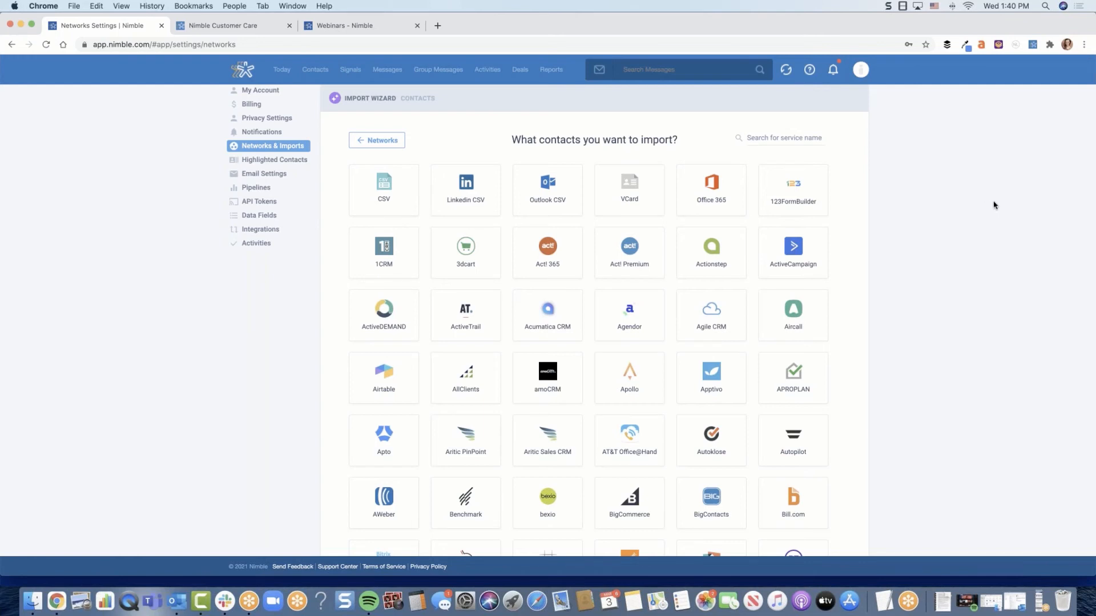
Open a blank new group message and highlight its sent-message quota
{"action": "left_click", "coordinate": [440, 70]}
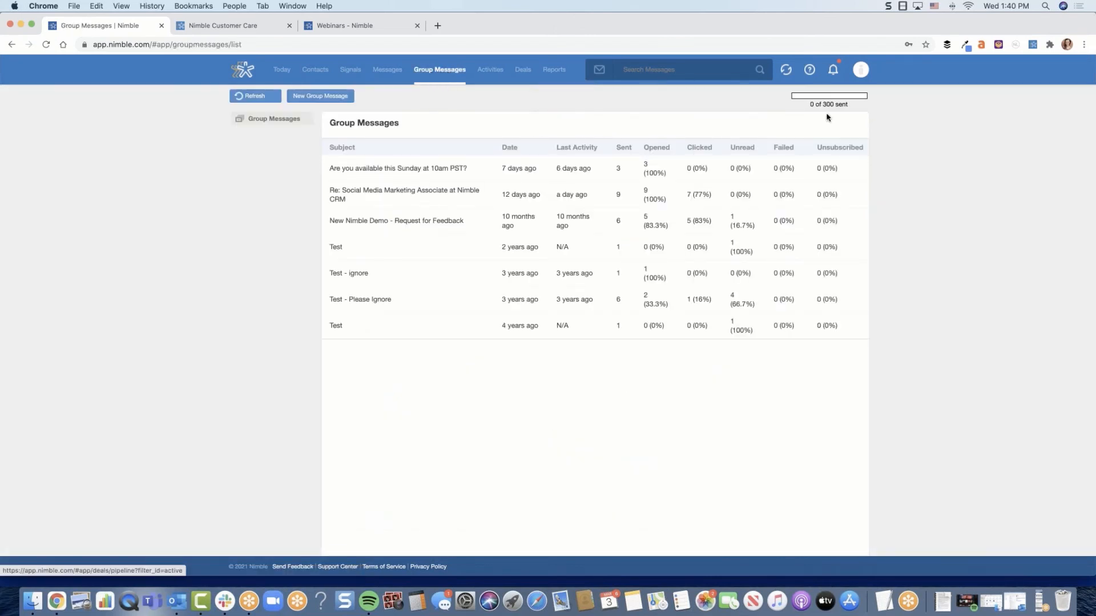
{"action": "left_click", "coordinate": [319, 98]}
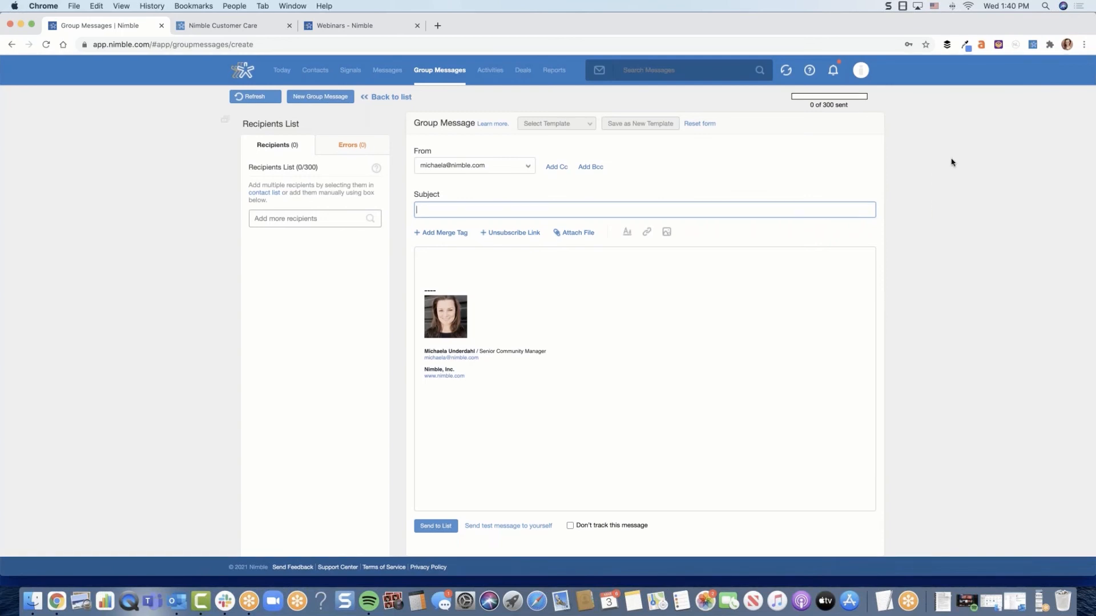
{"action": "left_click_drag", "start_coordinate": [822, 105], "coordinate": [851, 108]}
{"action": "left_click", "coordinate": [832, 111]}
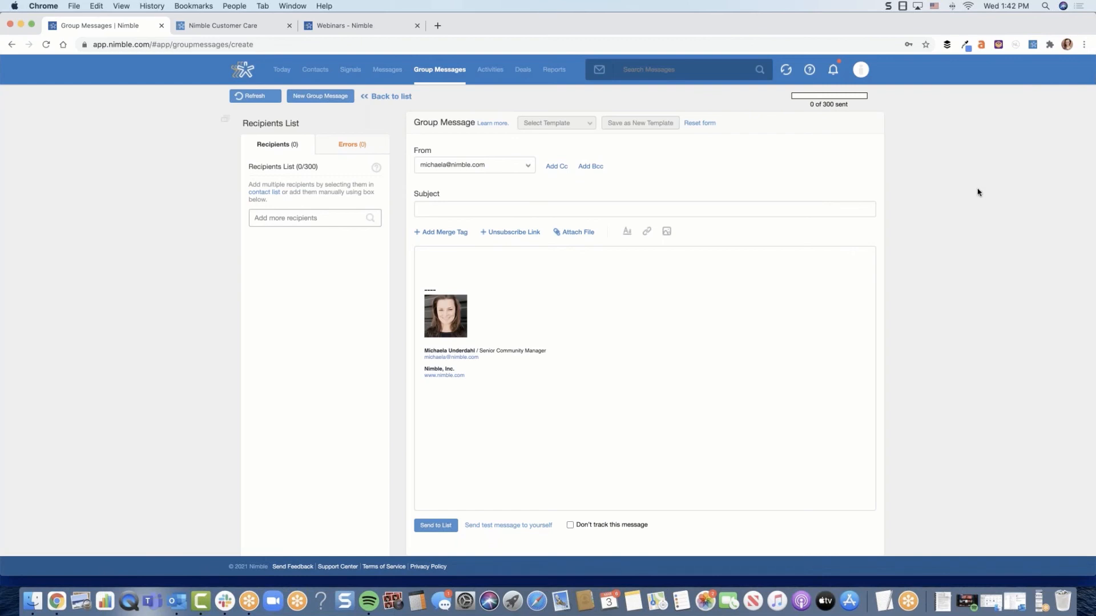
Return to the Networks & Imports settings, and switch to the already open Nimble webinars page
{"action": "left_click", "coordinate": [860, 72]}
{"action": "left_click", "coordinate": [855, 136]}
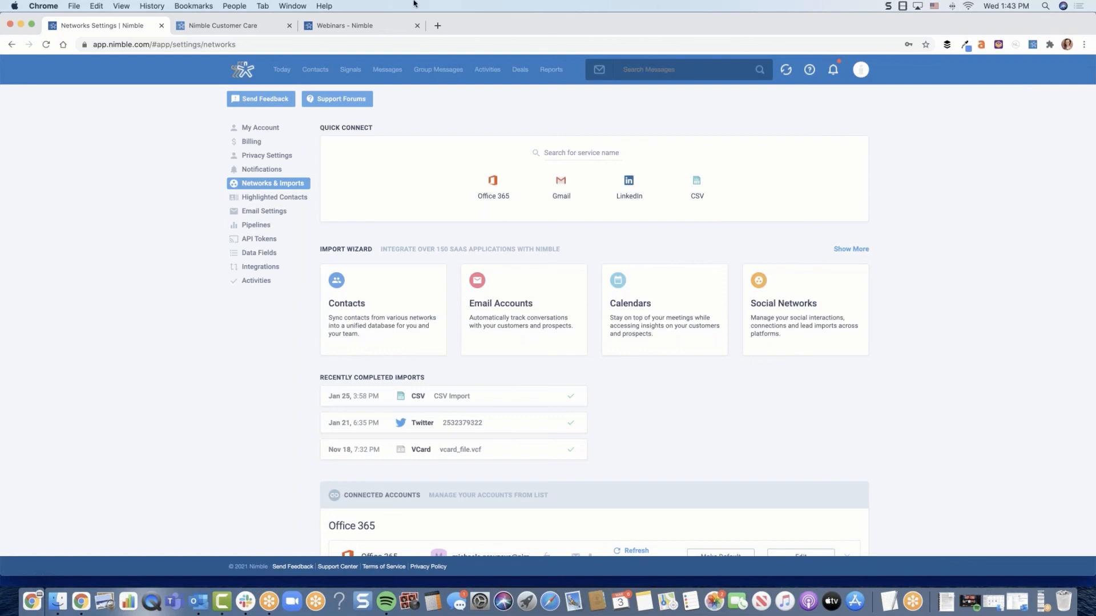
{"action": "left_click", "coordinate": [343, 25]}
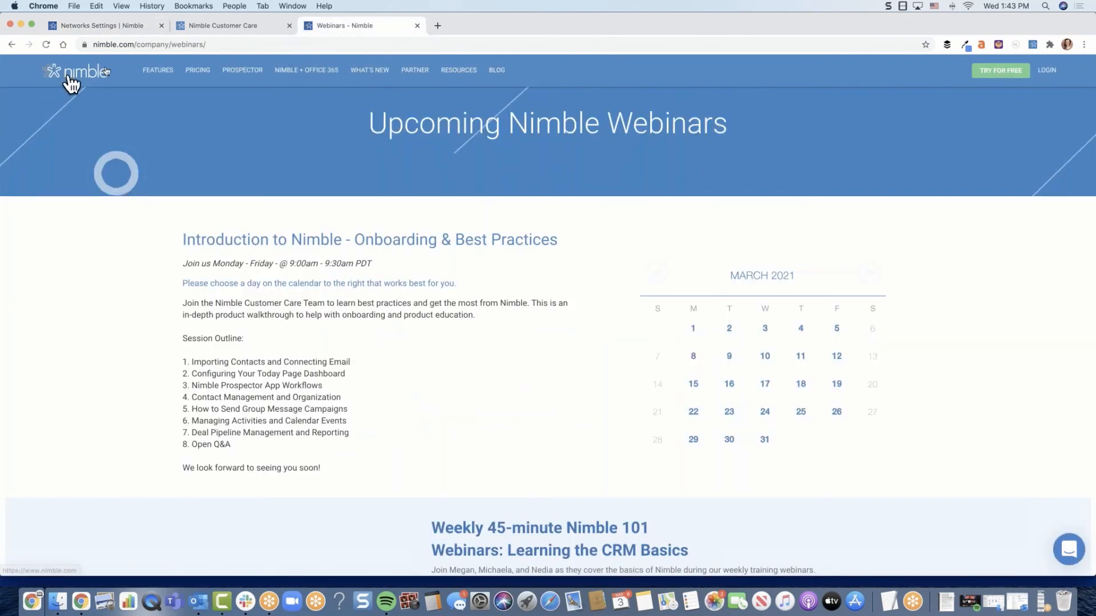
Show the site's Resources options and review the schedule of weekly 45-minute Nimble 101 webinars
{"action": "mouse_move", "coordinate": [455, 77]}
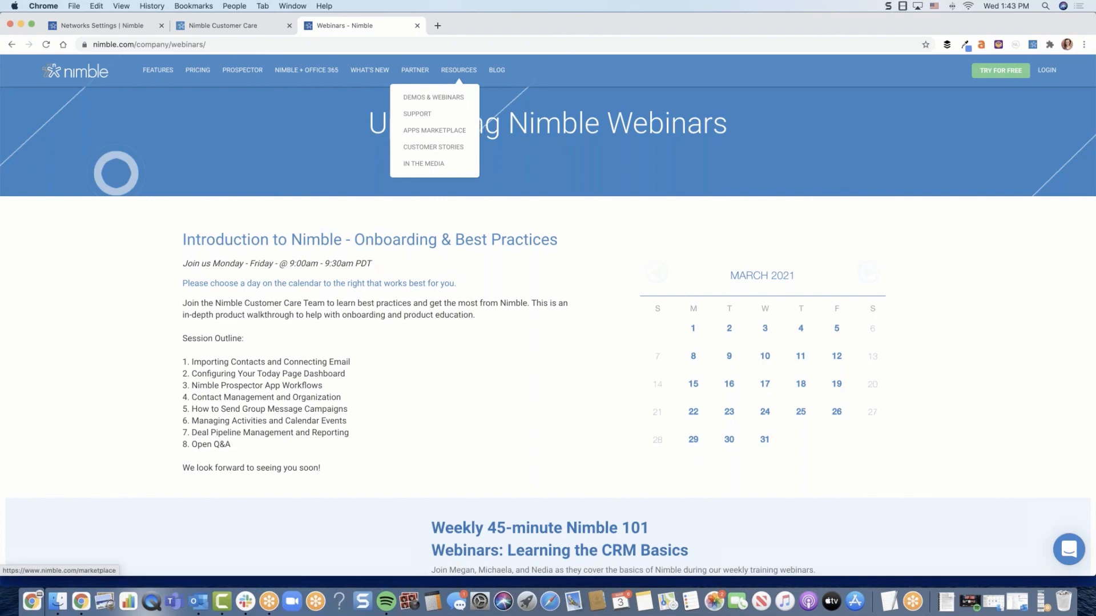
{"action": "scroll", "coordinate": [519, 301], "scroll_direction": "down", "scroll_amount": 5}
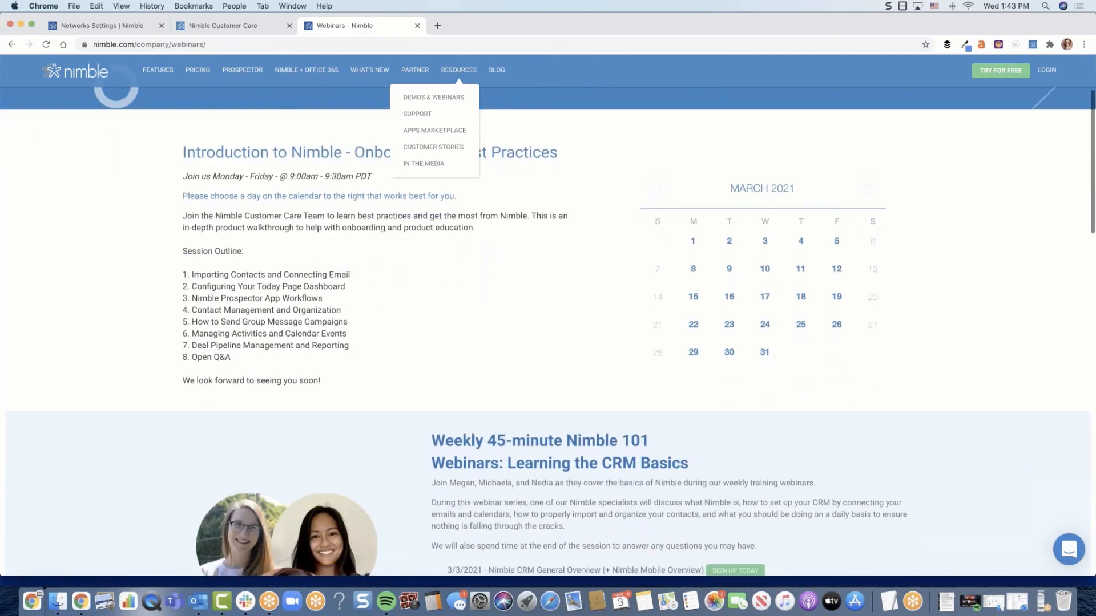
{"action": "scroll", "coordinate": [501, 335], "scroll_direction": "down", "scroll_amount": 1}
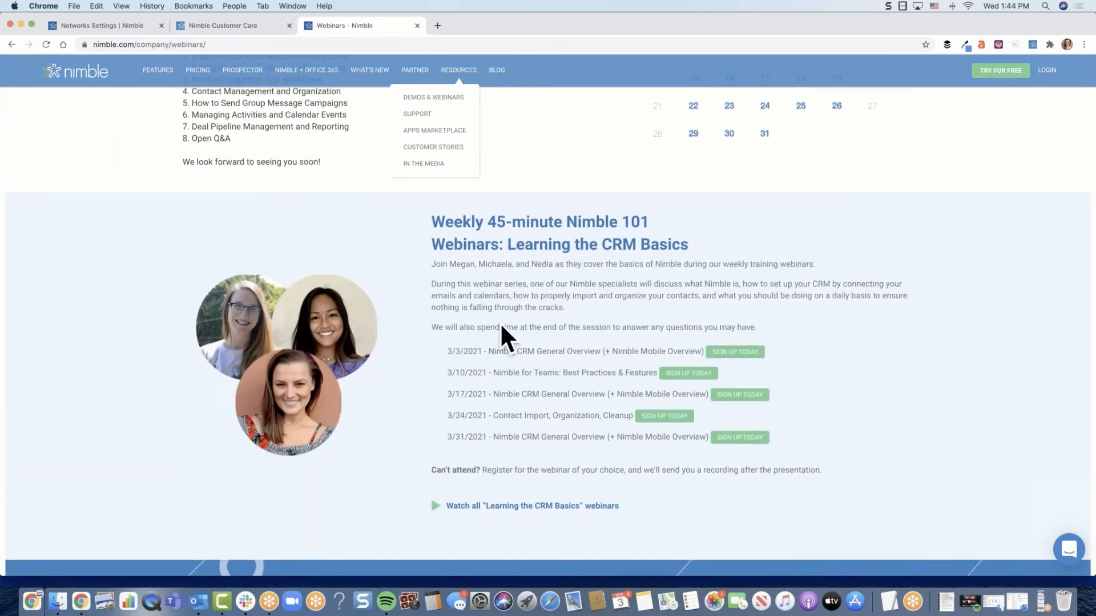
{"action": "scroll", "coordinate": [552, 321], "scroll_direction": "down", "scroll_amount": 1}
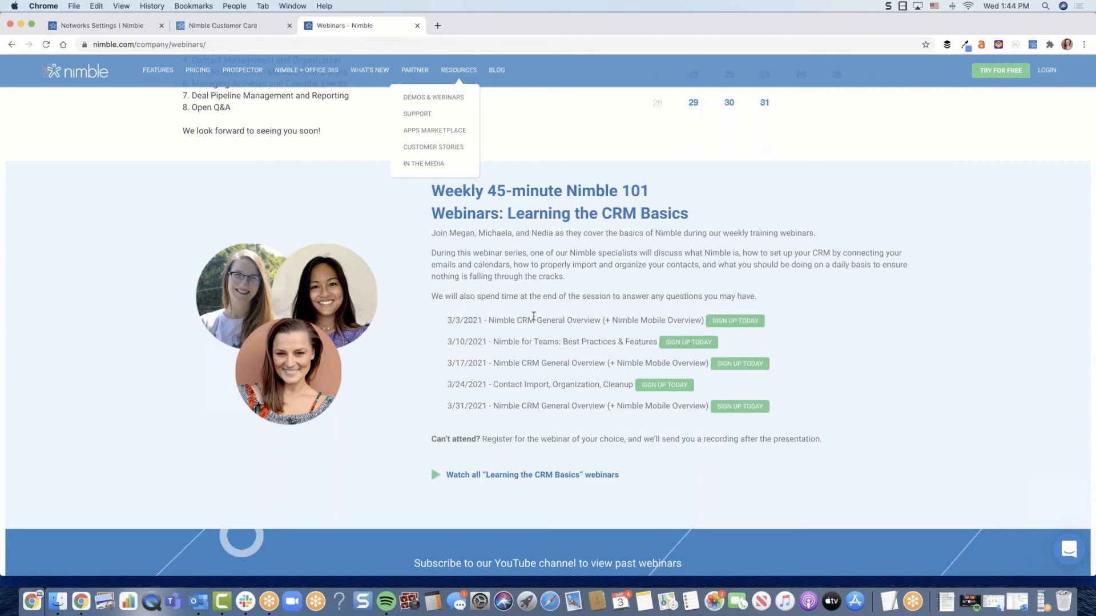
{"action": "scroll", "coordinate": [533, 316], "scroll_direction": "up", "scroll_amount": 1}
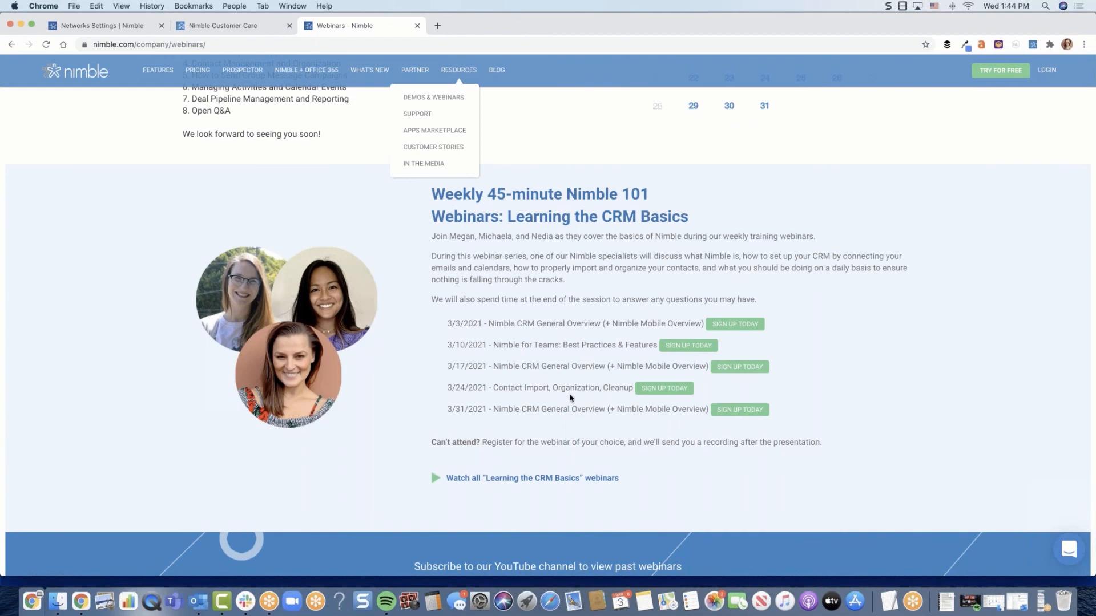
Review the monthly 60-minute Case Study Webinars section and highlight the title of the 3/25/21 session
{"action": "scroll", "coordinate": [570, 398], "scroll_direction": "down", "scroll_amount": 10}
{"action": "scroll", "coordinate": [691, 400], "scroll_direction": "down", "scroll_amount": 4}
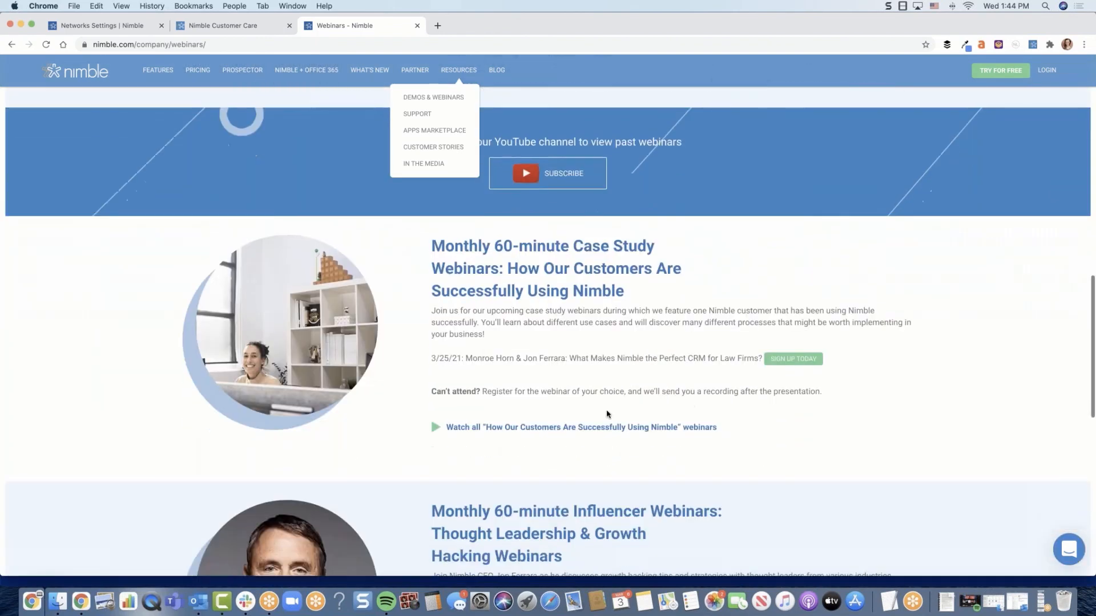
{"action": "scroll", "coordinate": [578, 372], "scroll_direction": "down", "scroll_amount": 1}
{"action": "scroll", "coordinate": [577, 365], "scroll_direction": "down", "scroll_amount": 1}
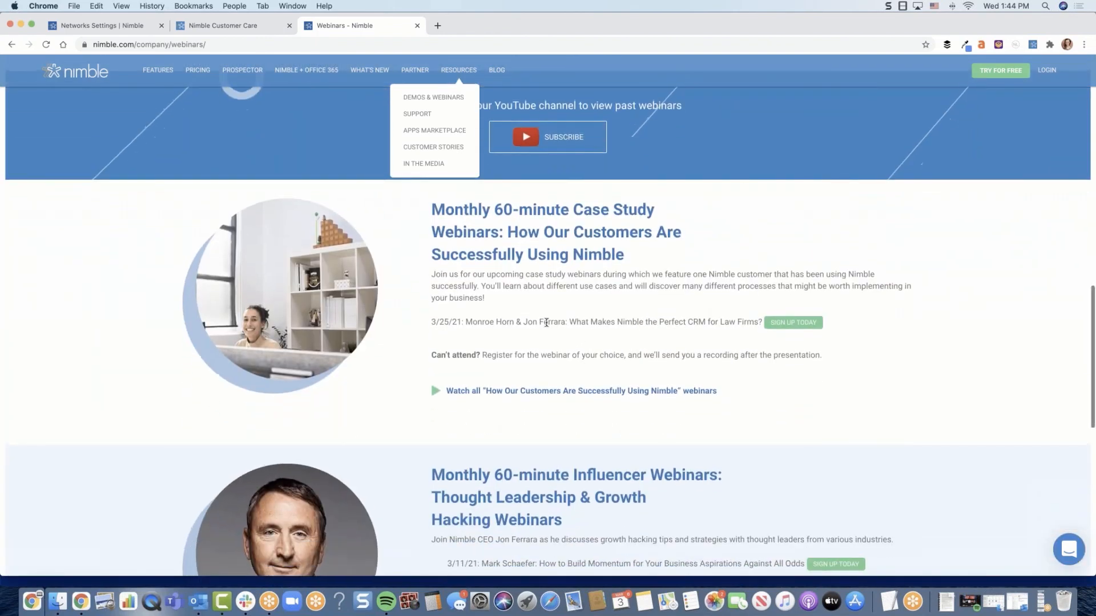
{"action": "scroll", "coordinate": [541, 309], "scroll_direction": "down", "scroll_amount": 1}
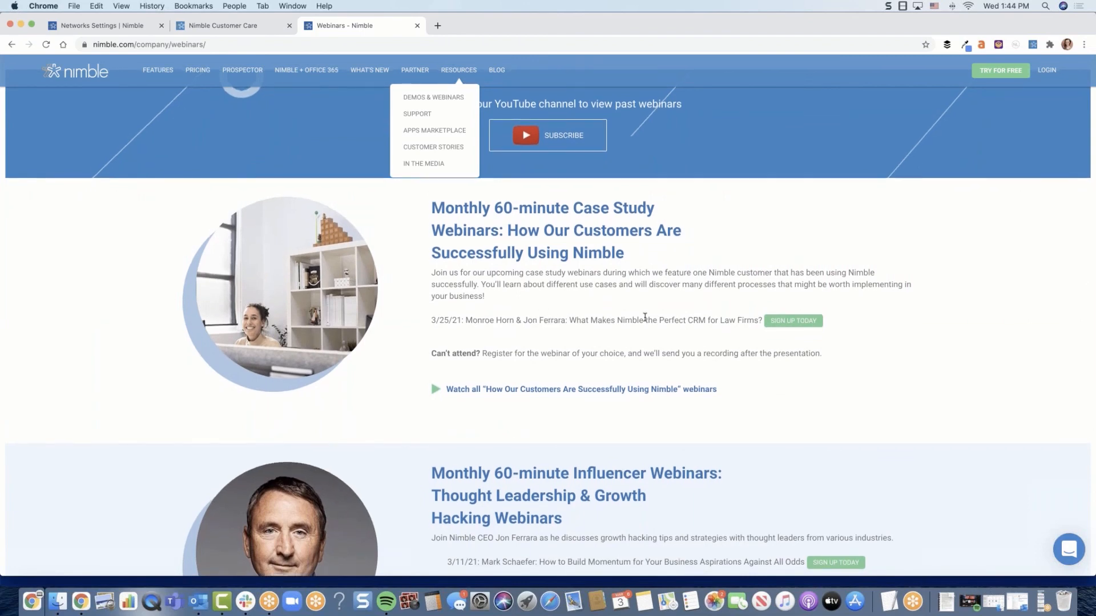
{"action": "left_click_drag", "start_coordinate": [762, 320], "coordinate": [464, 321]}
{"action": "left_click", "coordinate": [628, 337]}
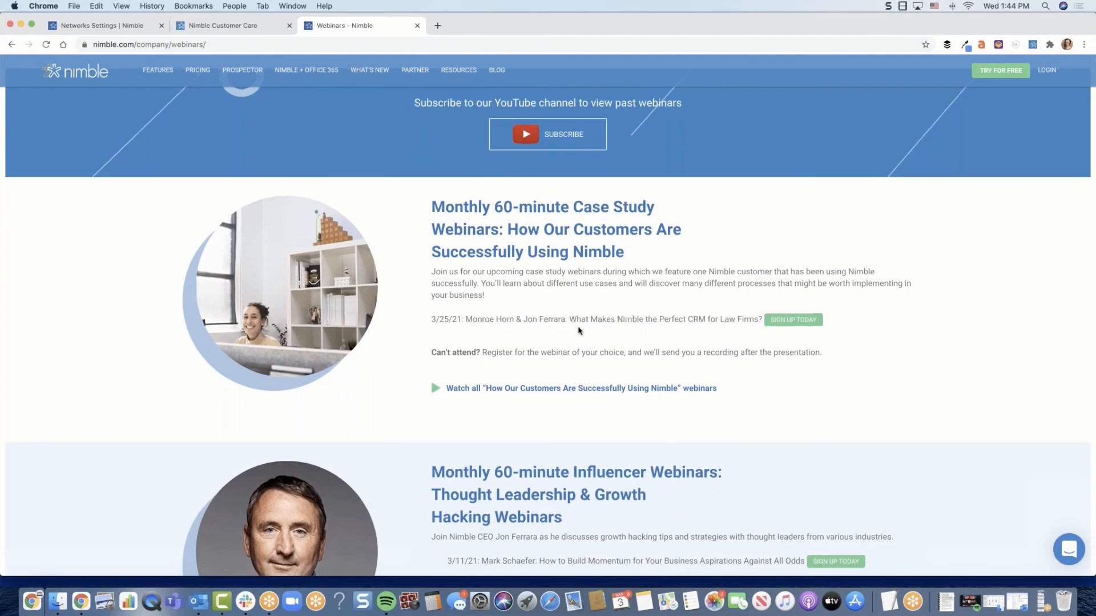
Review the monthly 60-minute Influencer Webinars listings and go back to the start of the webinars page
{"action": "scroll", "coordinate": [685, 327], "scroll_direction": "down", "scroll_amount": 2}
{"action": "scroll", "coordinate": [786, 327], "scroll_direction": "down", "scroll_amount": 4}
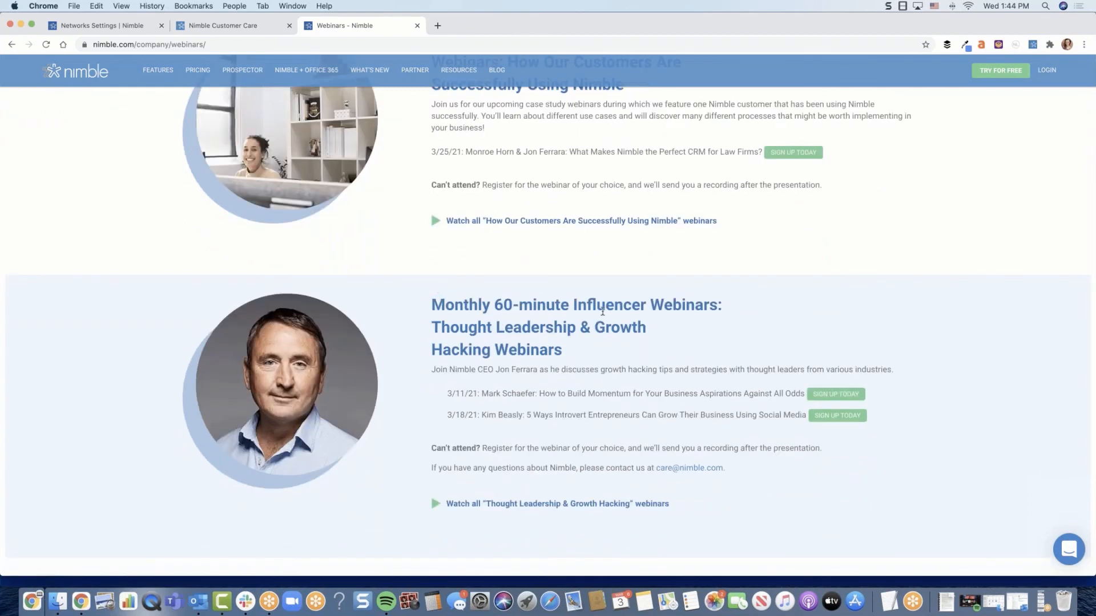
{"action": "scroll", "coordinate": [680, 335], "scroll_direction": "down", "scroll_amount": 2}
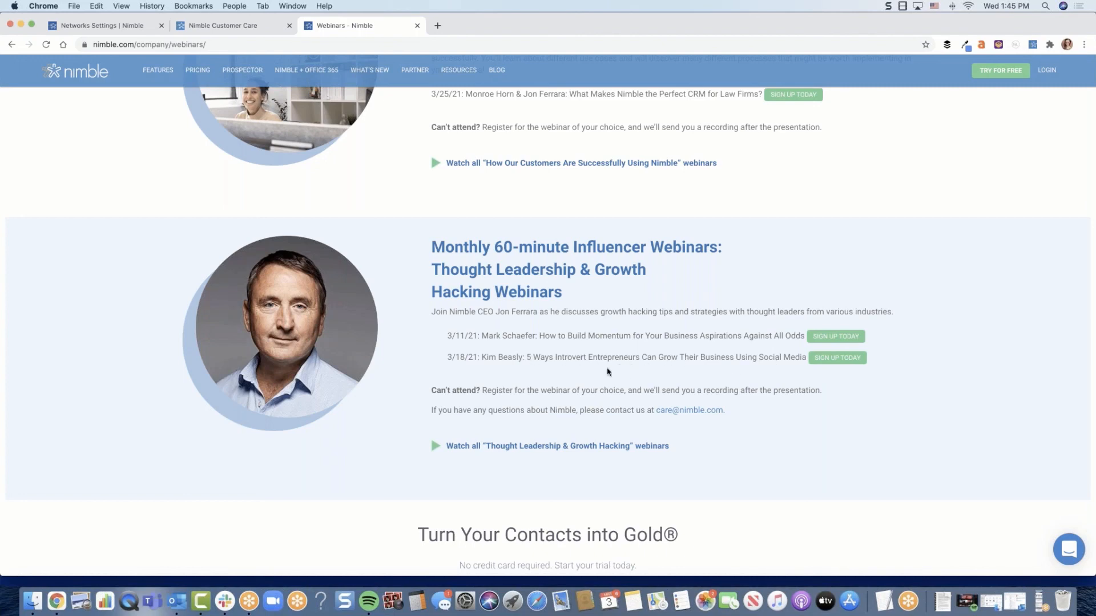
{"action": "scroll", "coordinate": [656, 369], "scroll_direction": "down", "scroll_amount": 1}
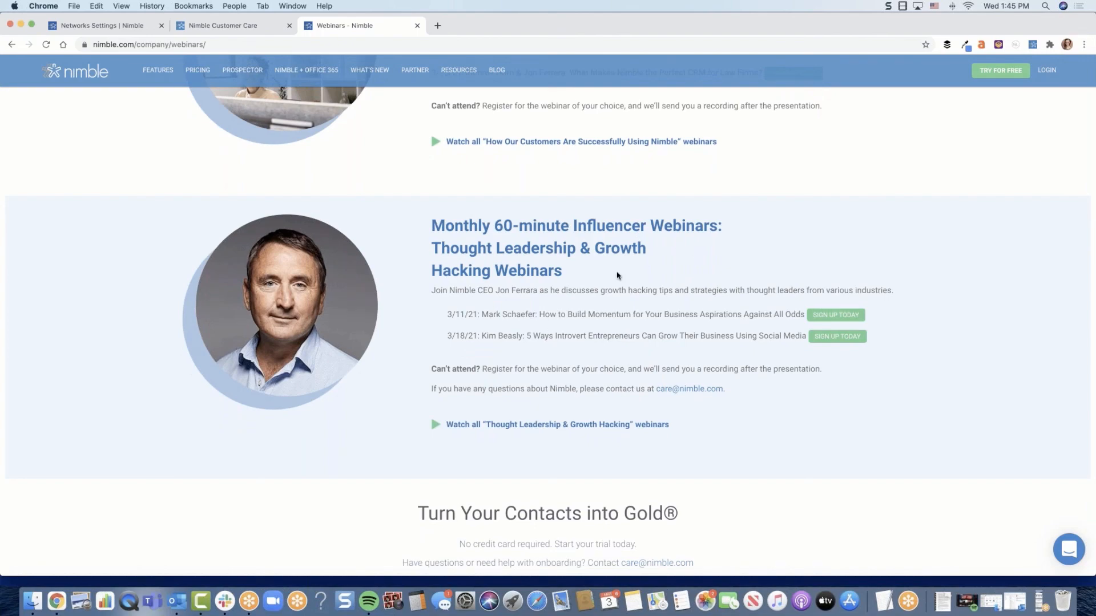
{"action": "scroll", "coordinate": [617, 275], "scroll_direction": "up", "scroll_amount": 5}
{"action": "scroll", "coordinate": [617, 275], "scroll_direction": "up", "scroll_amount": 15}
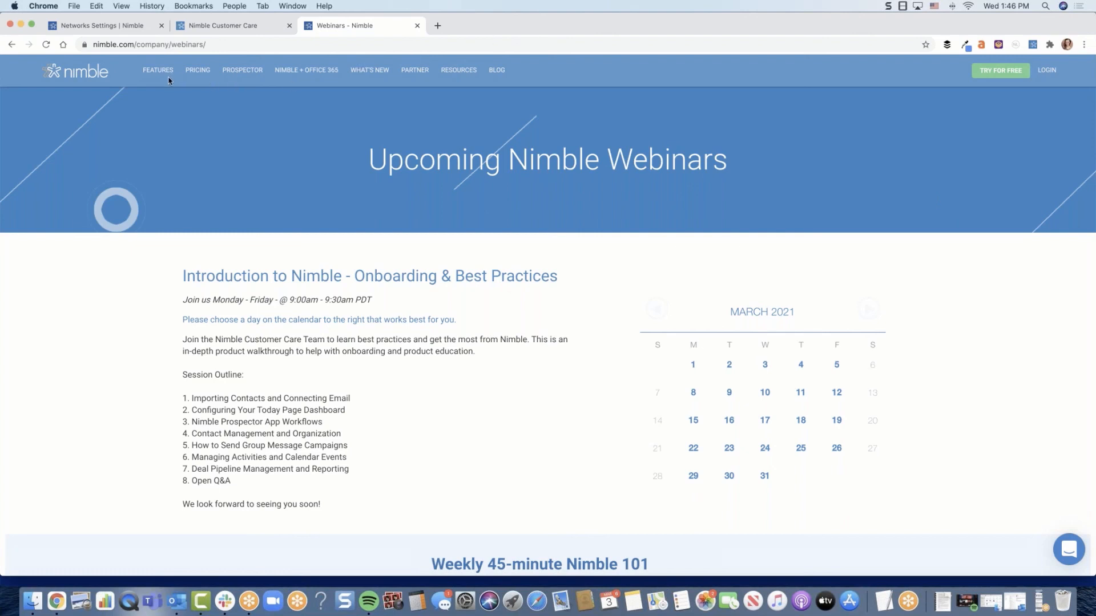
Create a new segment search in Nimble's Contacts with a Phone filter set to Is Empty
{"action": "left_click", "coordinate": [149, 26]}
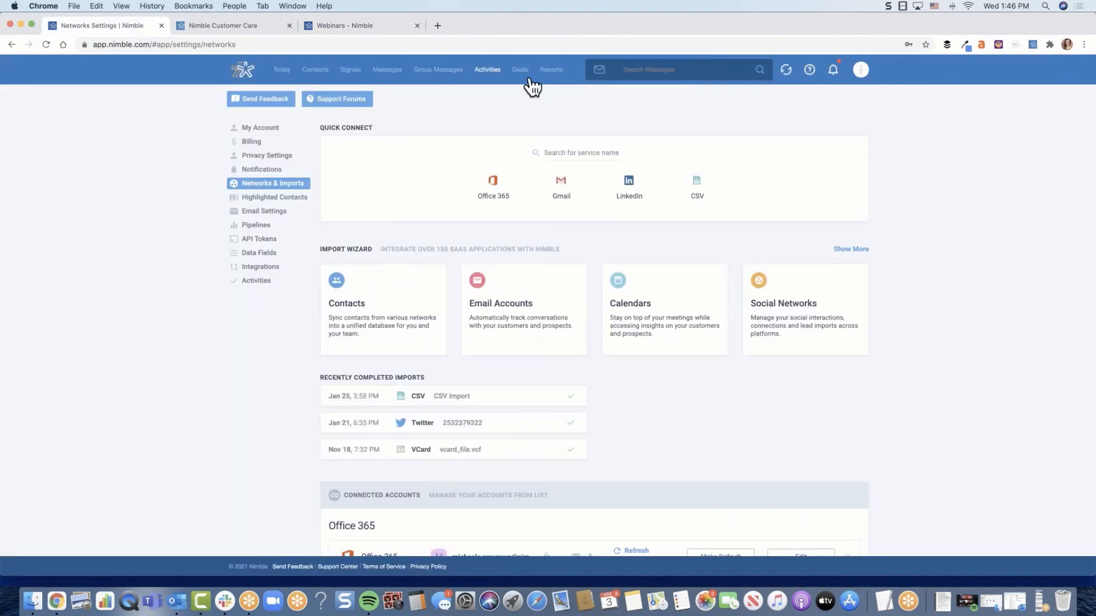
{"action": "left_click", "coordinate": [317, 71]}
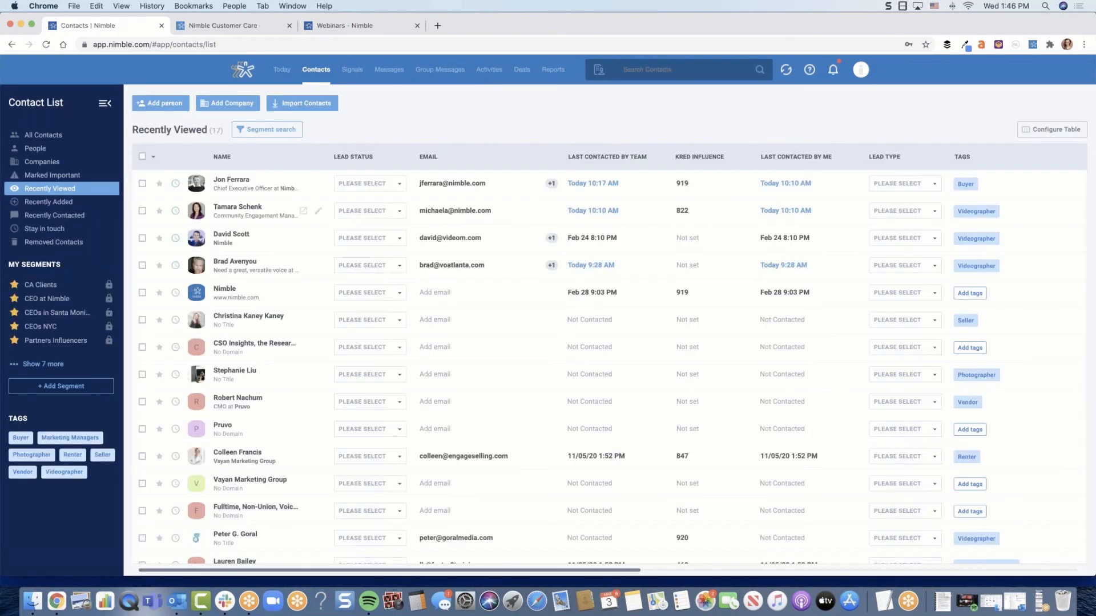
{"action": "left_click", "coordinate": [265, 144]}
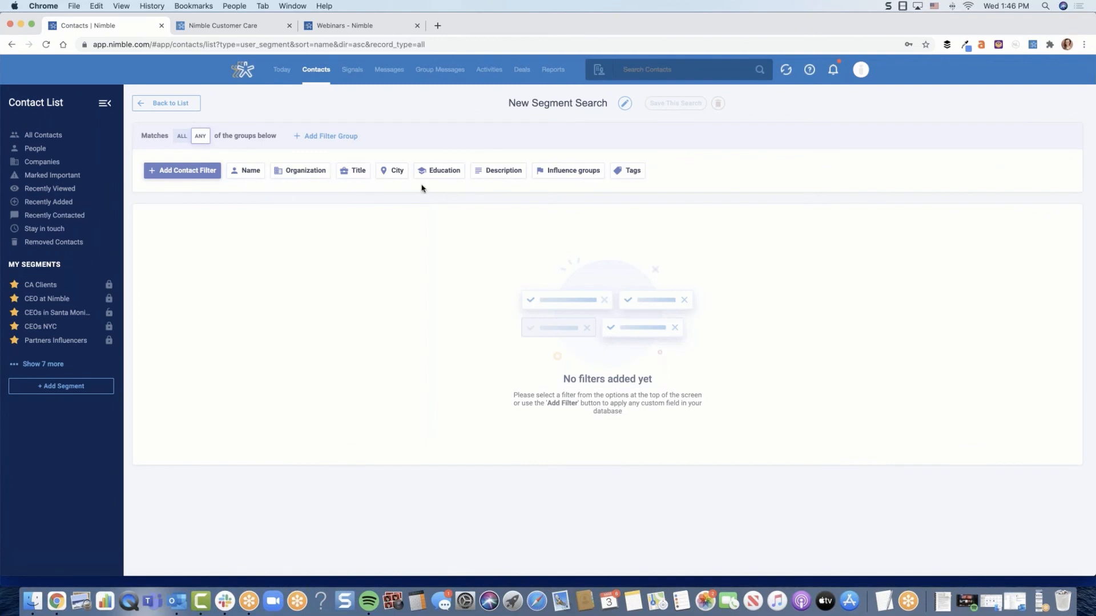
{"action": "left_click", "coordinate": [182, 179]}
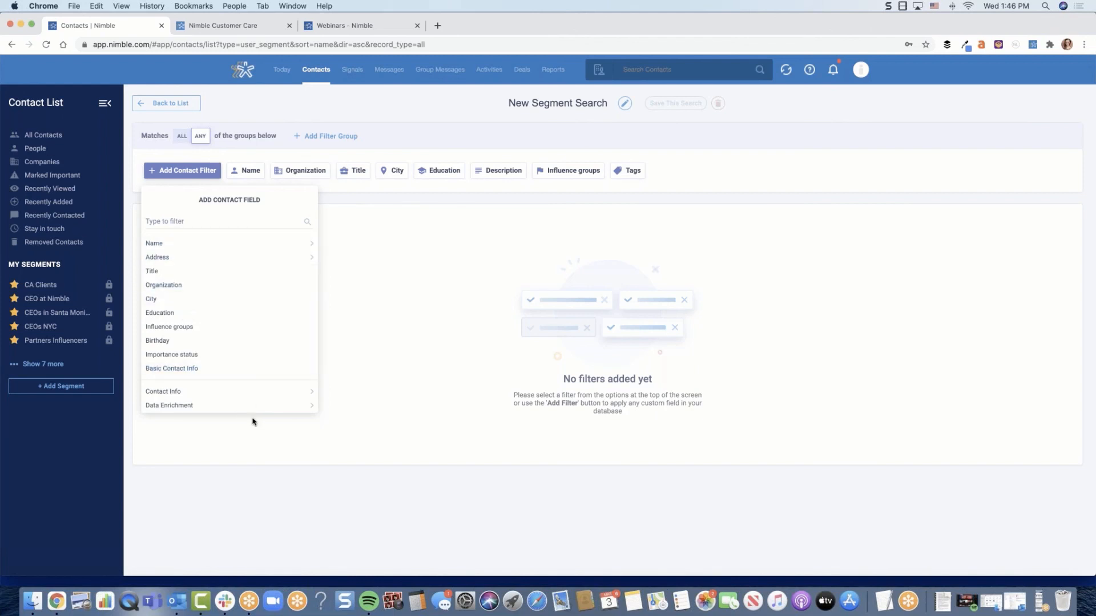
{"action": "left_click", "coordinate": [181, 222]}
{"action": "type", "text": "phone"}
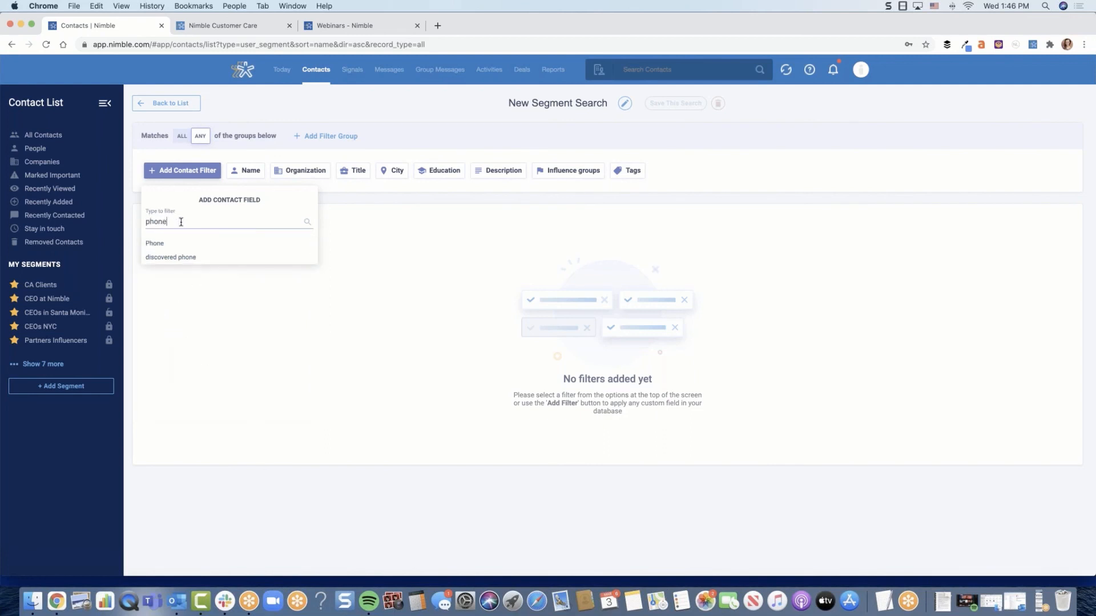
{"action": "left_click", "coordinate": [179, 245]}
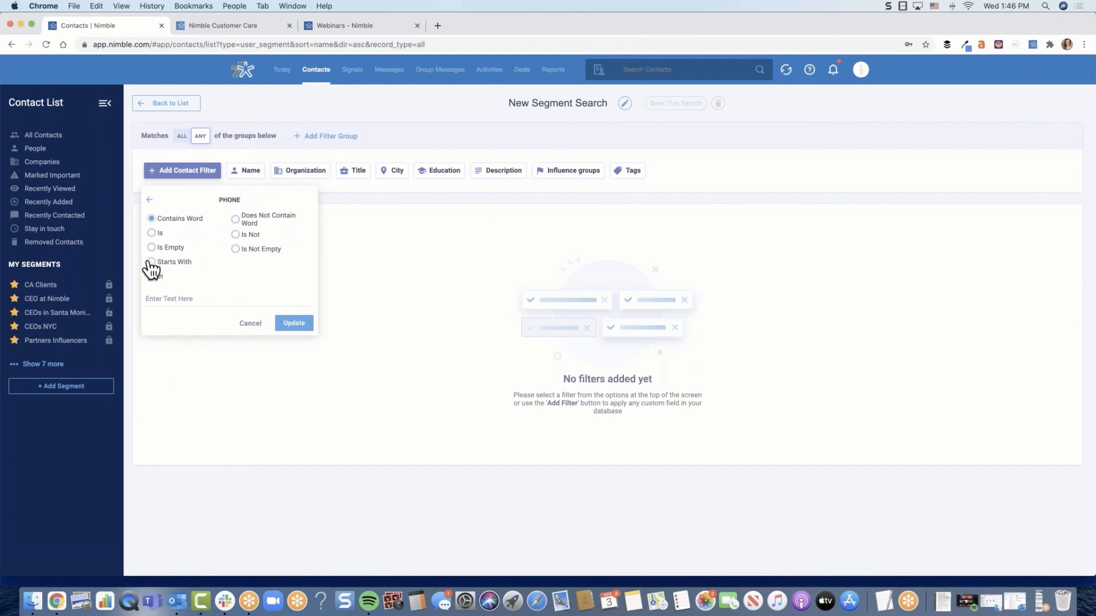
{"action": "left_click", "coordinate": [167, 249]}
{"action": "left_click", "coordinate": [294, 298]}
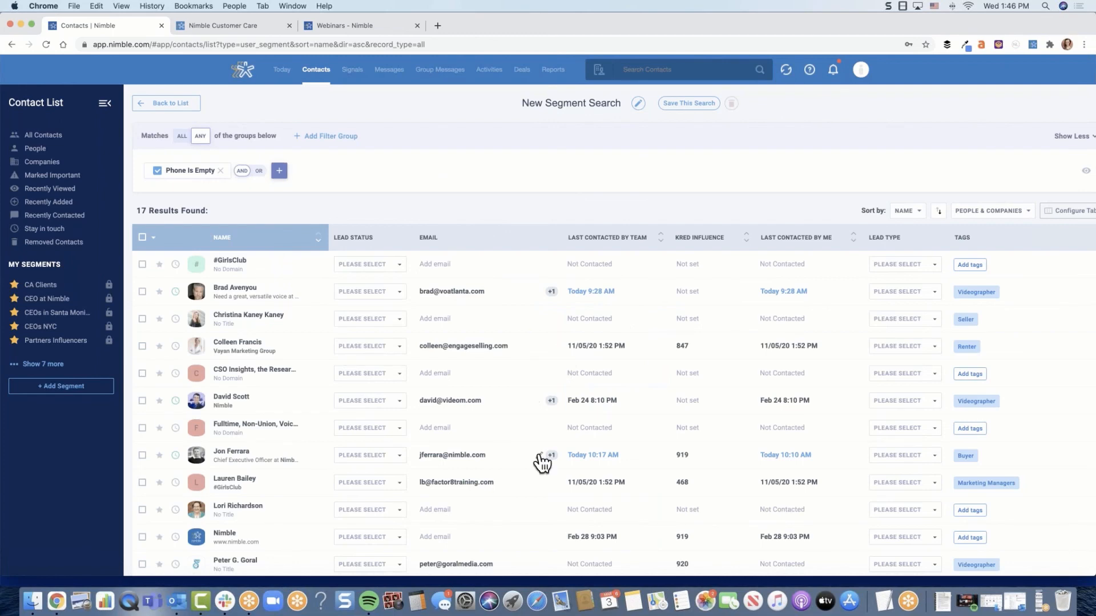
Try to add a Last contacted by Me filter with the Not In The Last condition to the segment search
{"action": "left_click", "coordinate": [279, 171]}
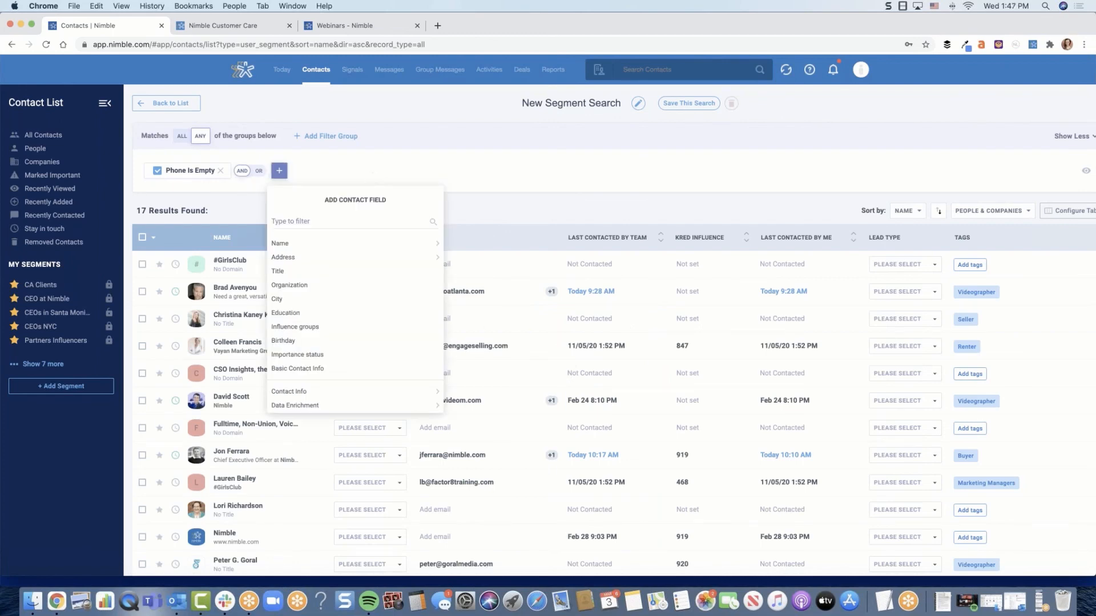
{"action": "type", "text": "last"}
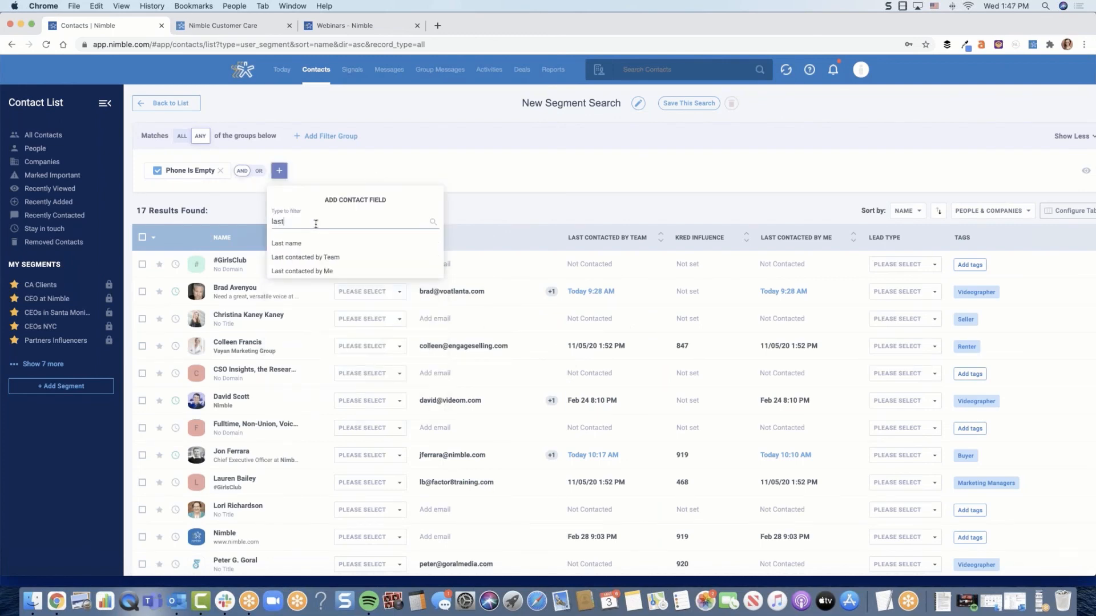
{"action": "left_click", "coordinate": [326, 272]}
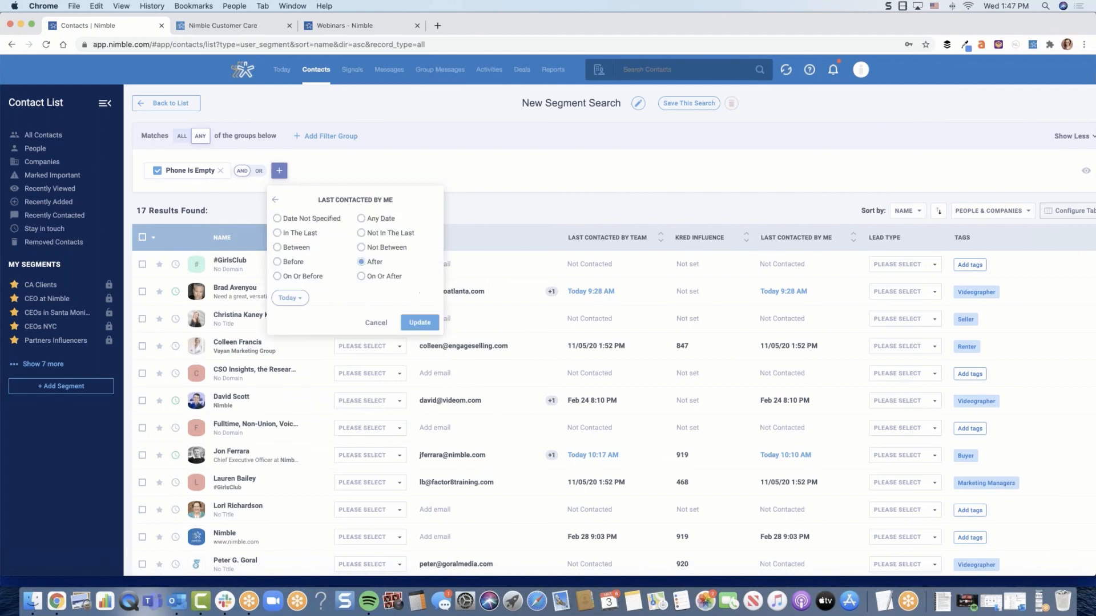
{"action": "left_click", "coordinate": [378, 233]}
{"action": "left_click", "coordinate": [307, 298]}
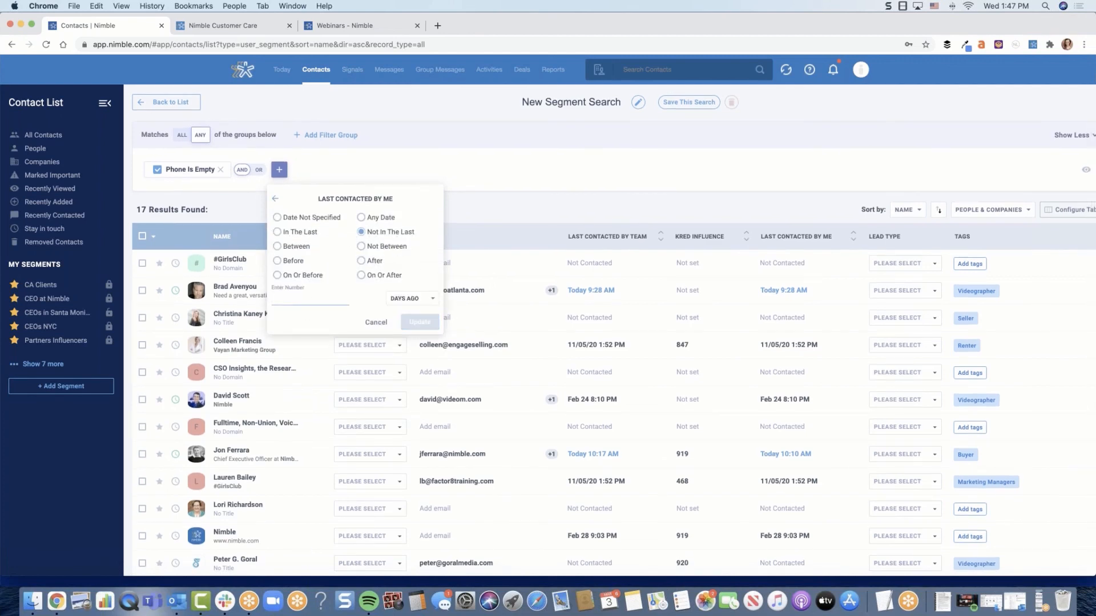
{"action": "left_click", "coordinate": [516, 191]}
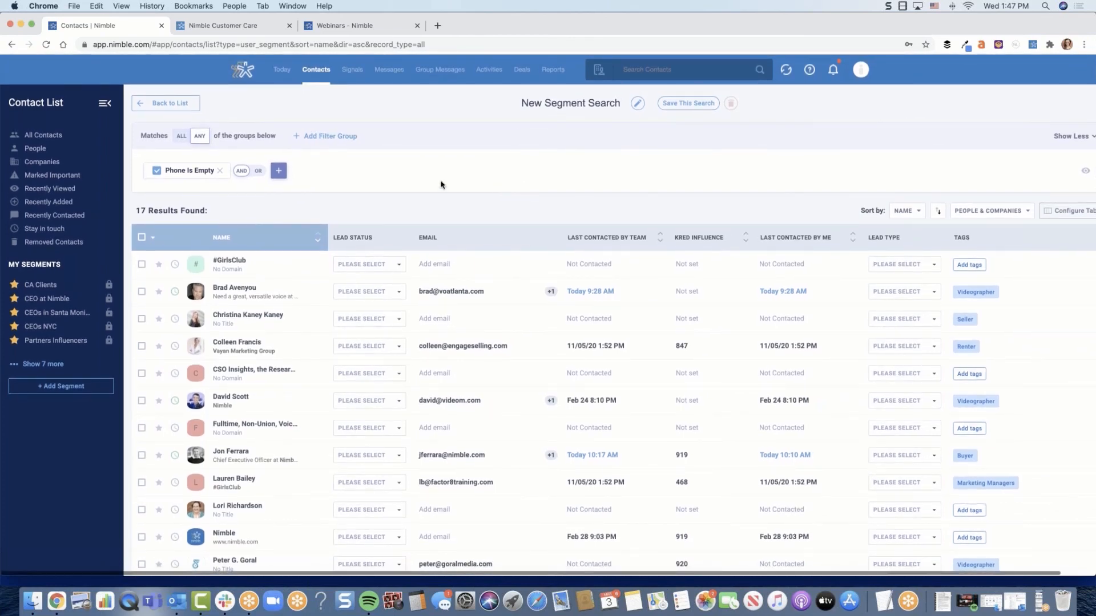
Look through the contact fields available for an additional segment filter, and close the list without choosing one
{"action": "left_click", "coordinate": [281, 174]}
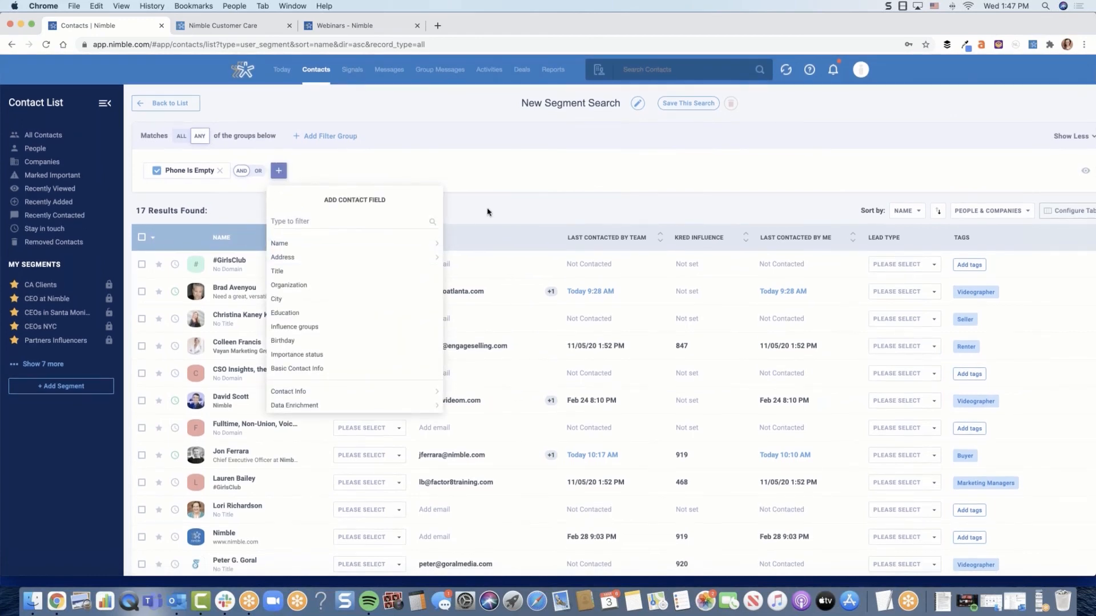
{"action": "scroll", "coordinate": [378, 367], "scroll_direction": "down", "scroll_amount": 1}
{"action": "scroll", "coordinate": [363, 332], "scroll_direction": "down", "scroll_amount": 5}
{"action": "scroll", "coordinate": [363, 331], "scroll_direction": "up", "scroll_amount": 6}
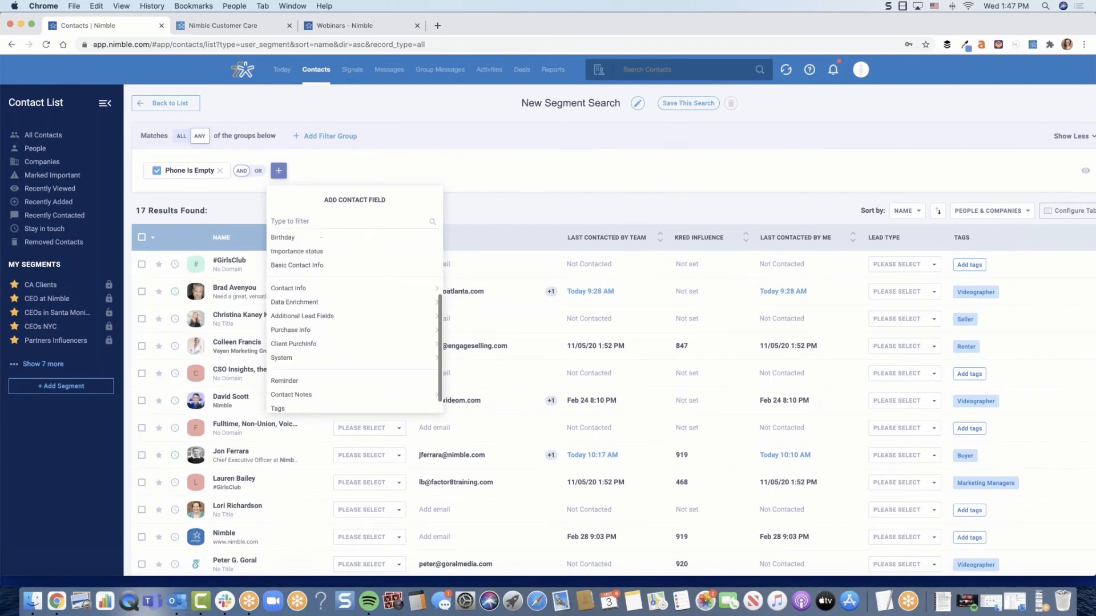
{"action": "left_click", "coordinate": [571, 189]}
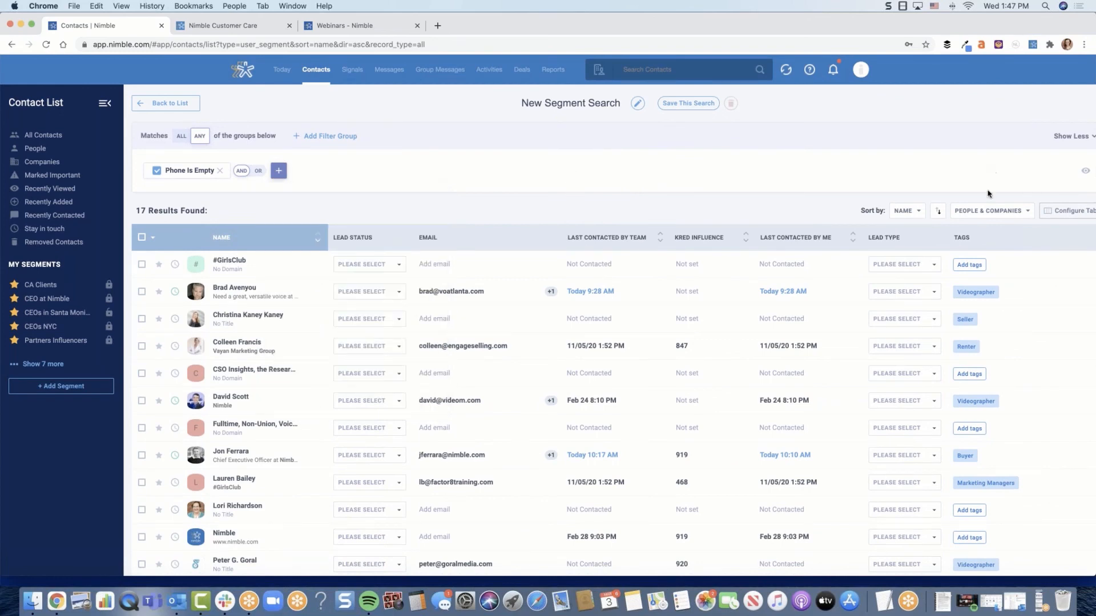